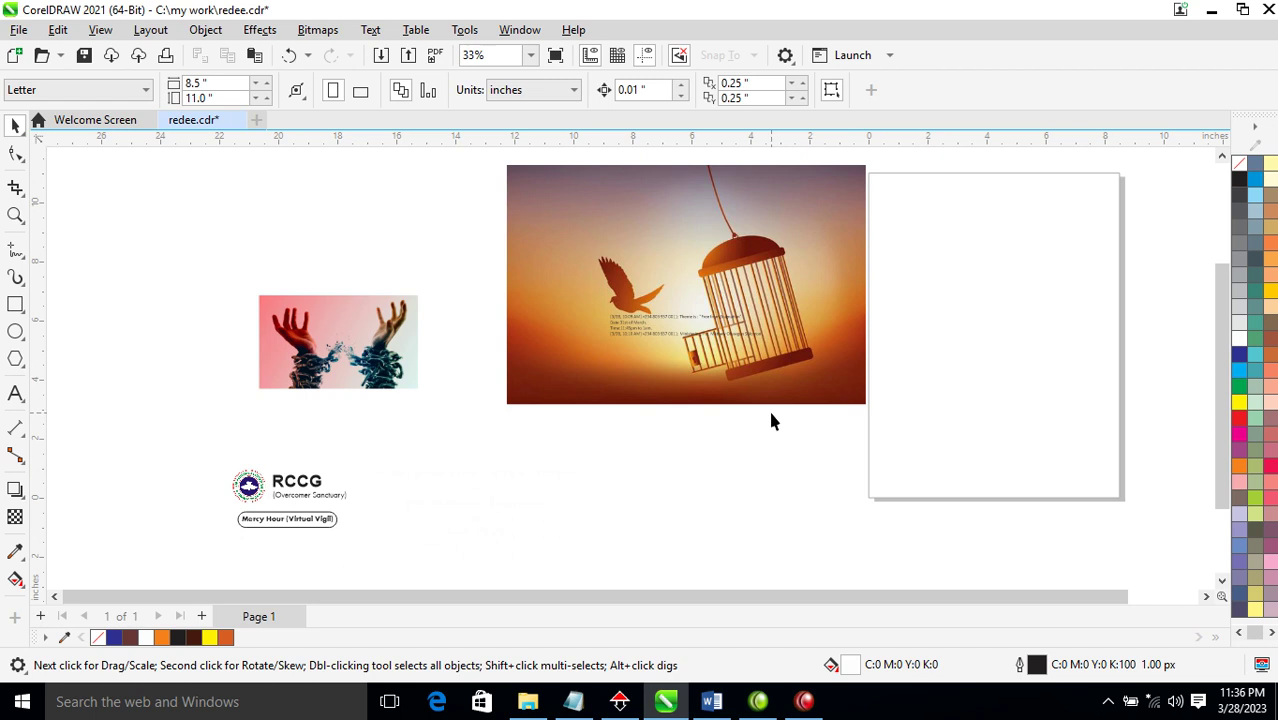
# Step: Nudge the sunset photo down and right, and undo the stray duplicate copy
pyautogui.click(842, 245)
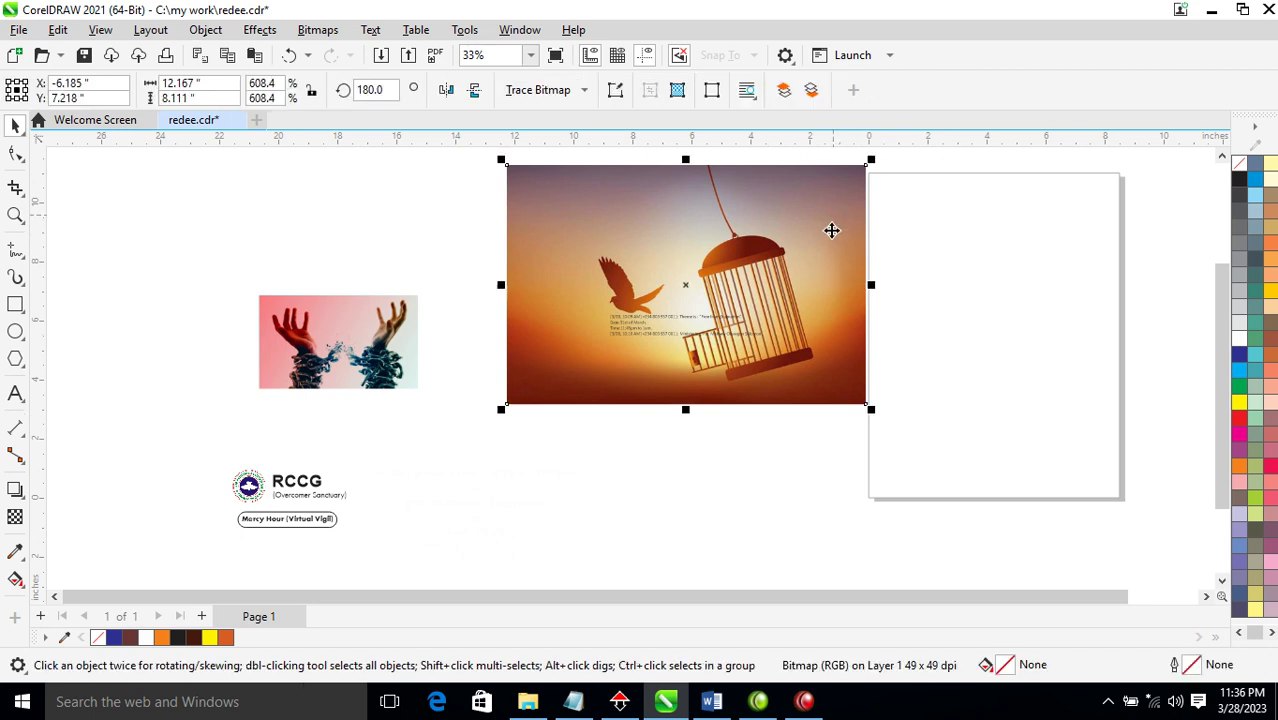
pyautogui.moveTo(830, 228); pyautogui.dragTo(828, 300)
pyautogui.moveTo(819, 343)
pyautogui.mouseDown()
pyautogui.moveTo(865, 288)
pyautogui.moveTo(819, 278)
pyautogui.mouseUp()
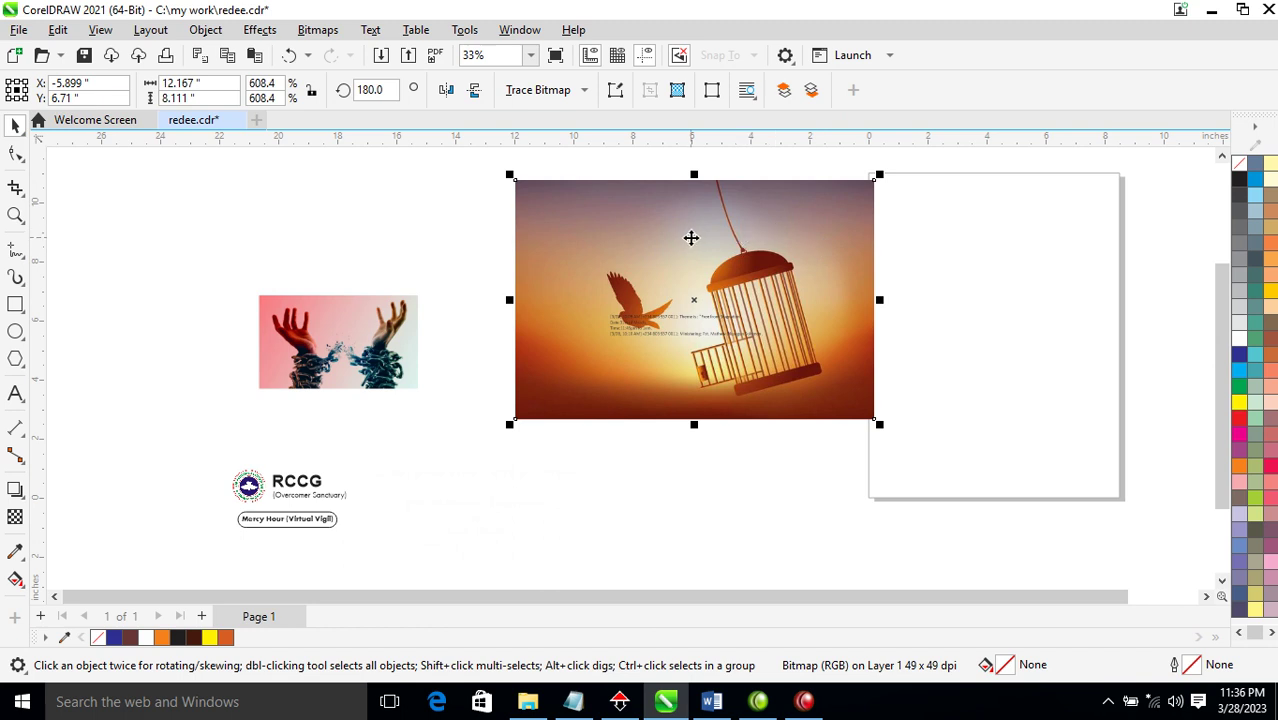
pyautogui.moveTo(687, 234); pyautogui.dragTo(924, 229)
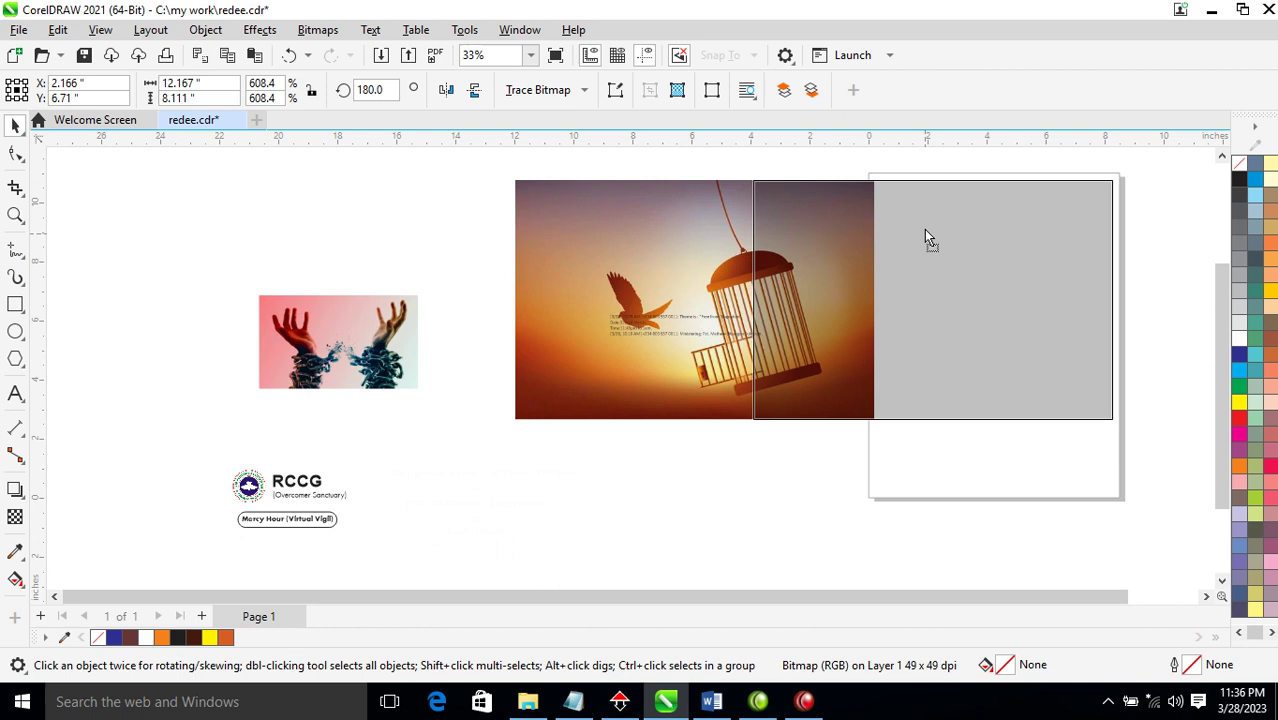
pyautogui.keyDown('shift'); pyautogui.click(706, 208); pyautogui.keyUp('shift')
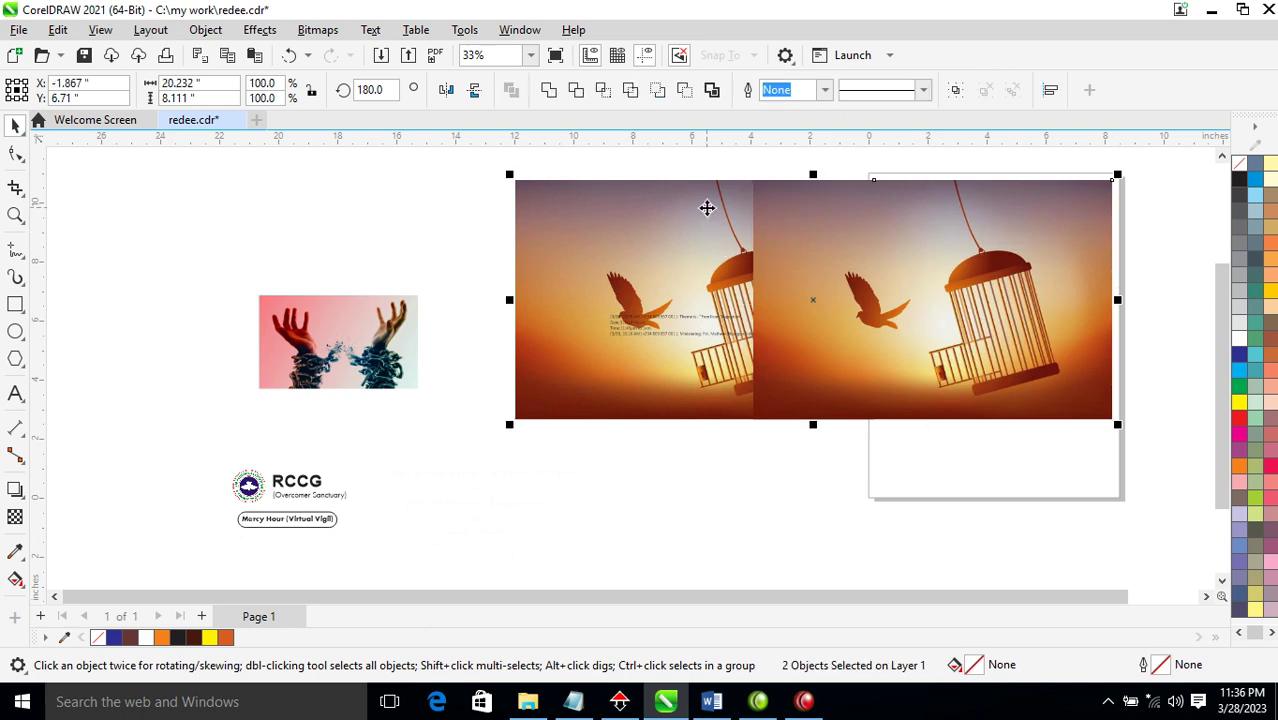
pyautogui.hotkey('ctrl', 'z')
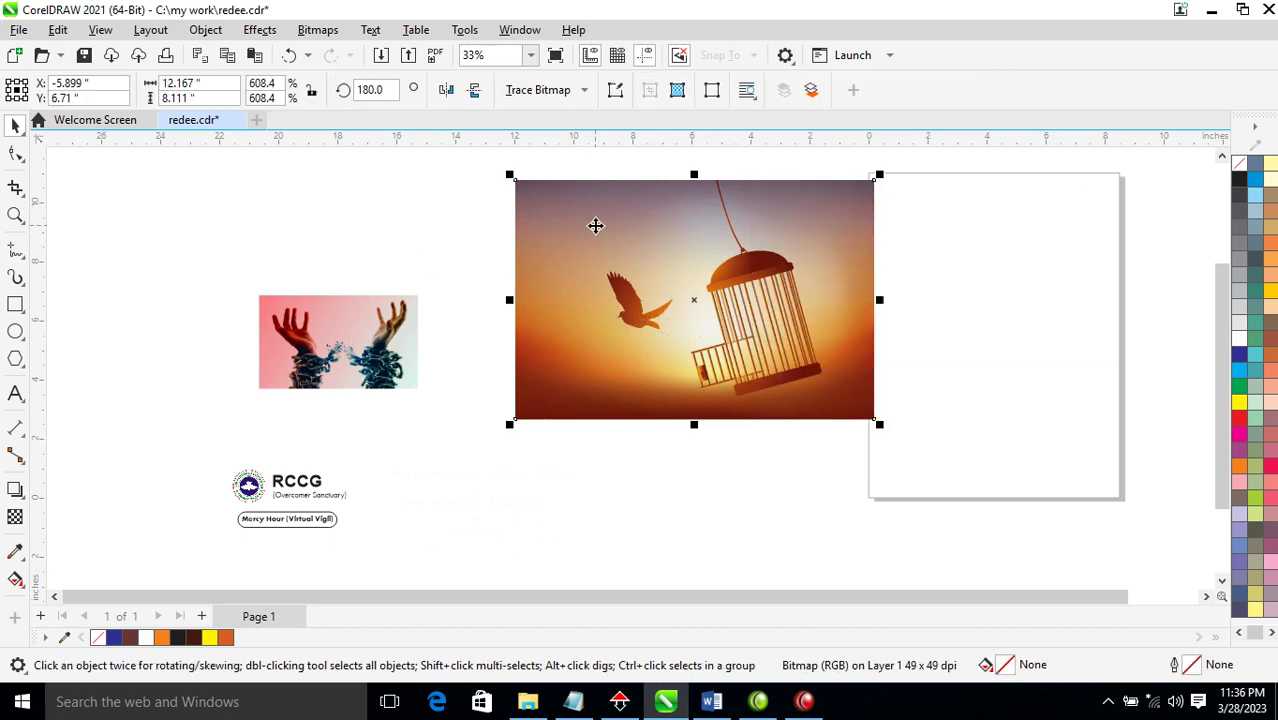
# Step: Crop a thin bottom strip of the photo with the Shape tool and stretch it far downward
pyautogui.click(15, 153)
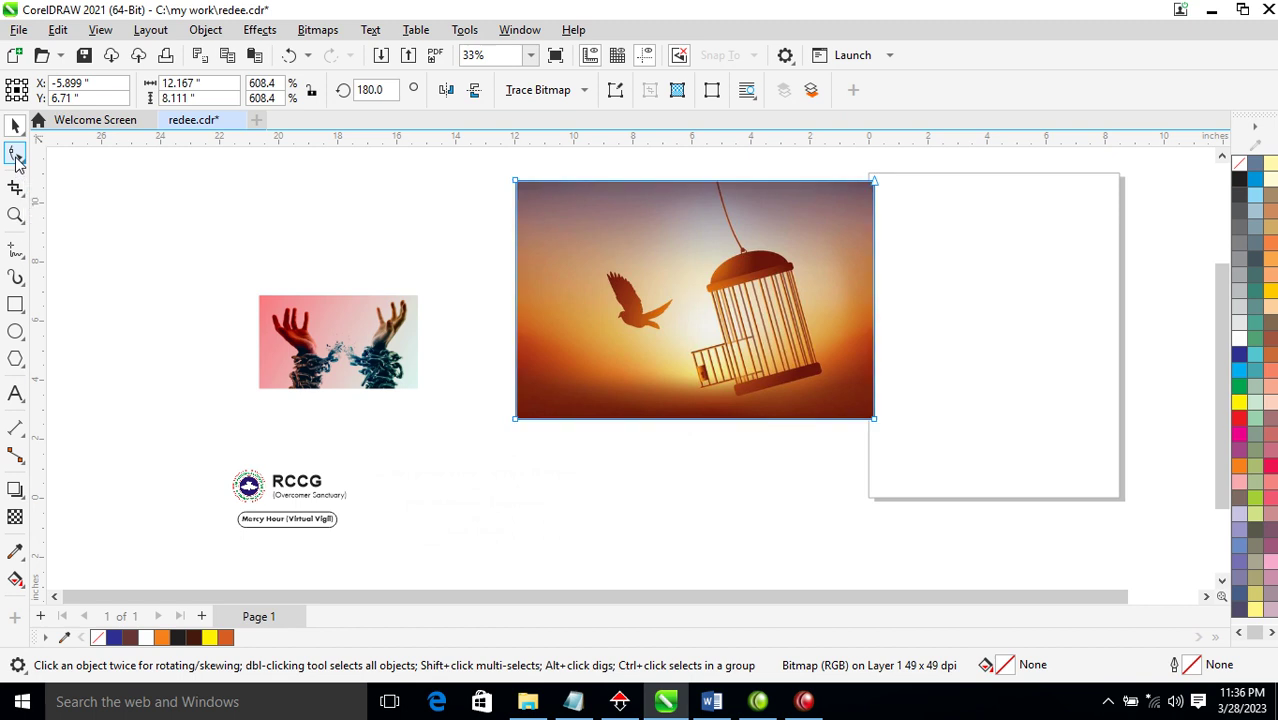
pyautogui.moveTo(462, 173); pyautogui.dragTo(960, 238)
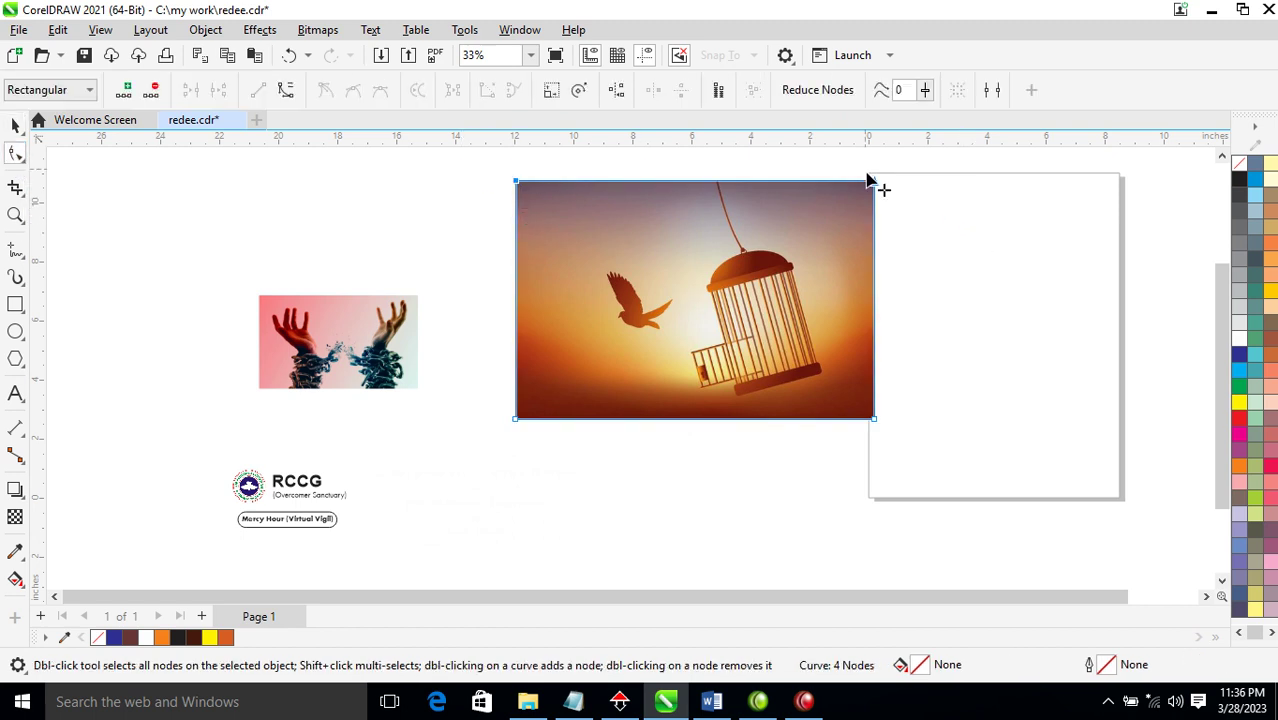
pyautogui.moveTo(879, 187); pyautogui.dragTo(880, 410)
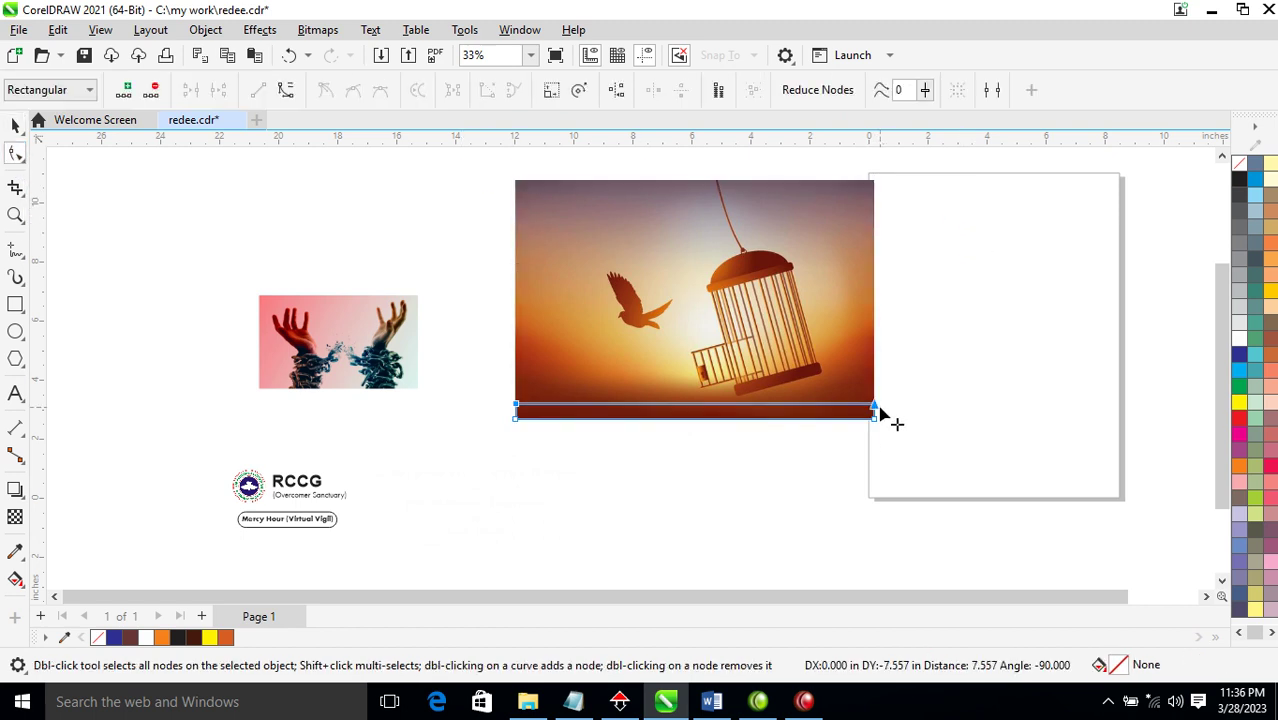
pyautogui.press('space')
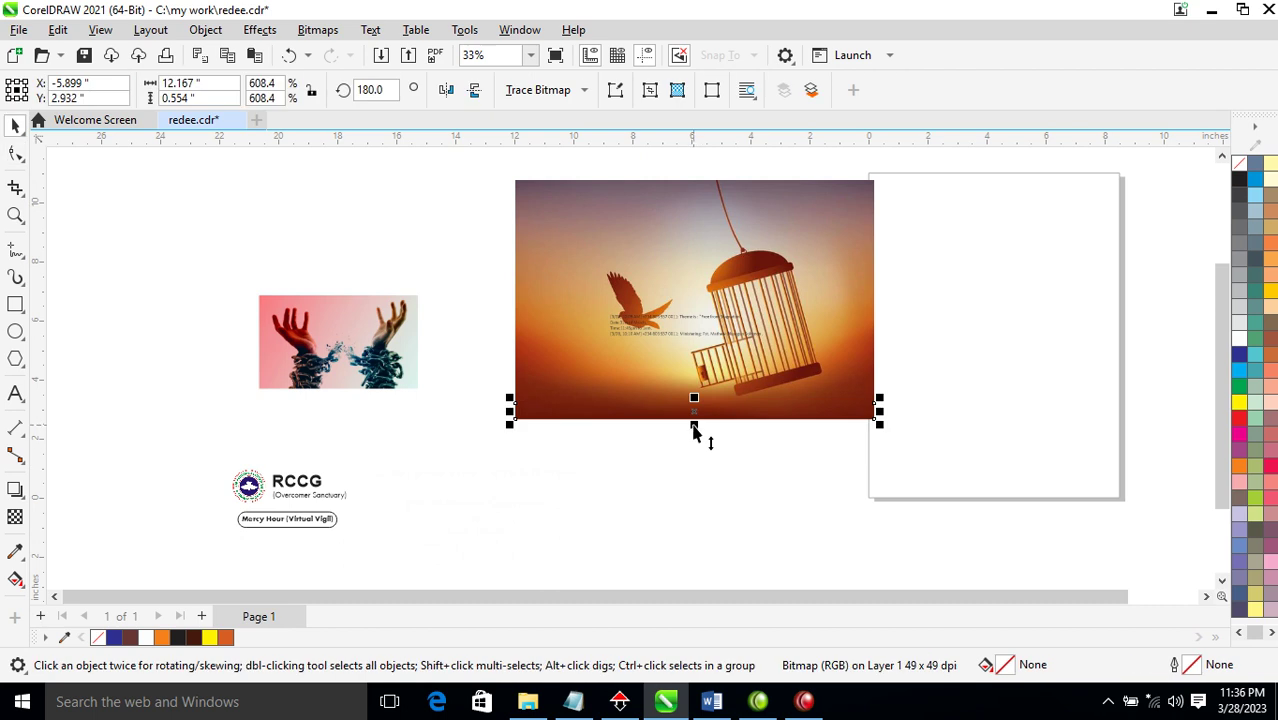
pyautogui.moveTo(694, 427); pyautogui.dragTo(704, 585)
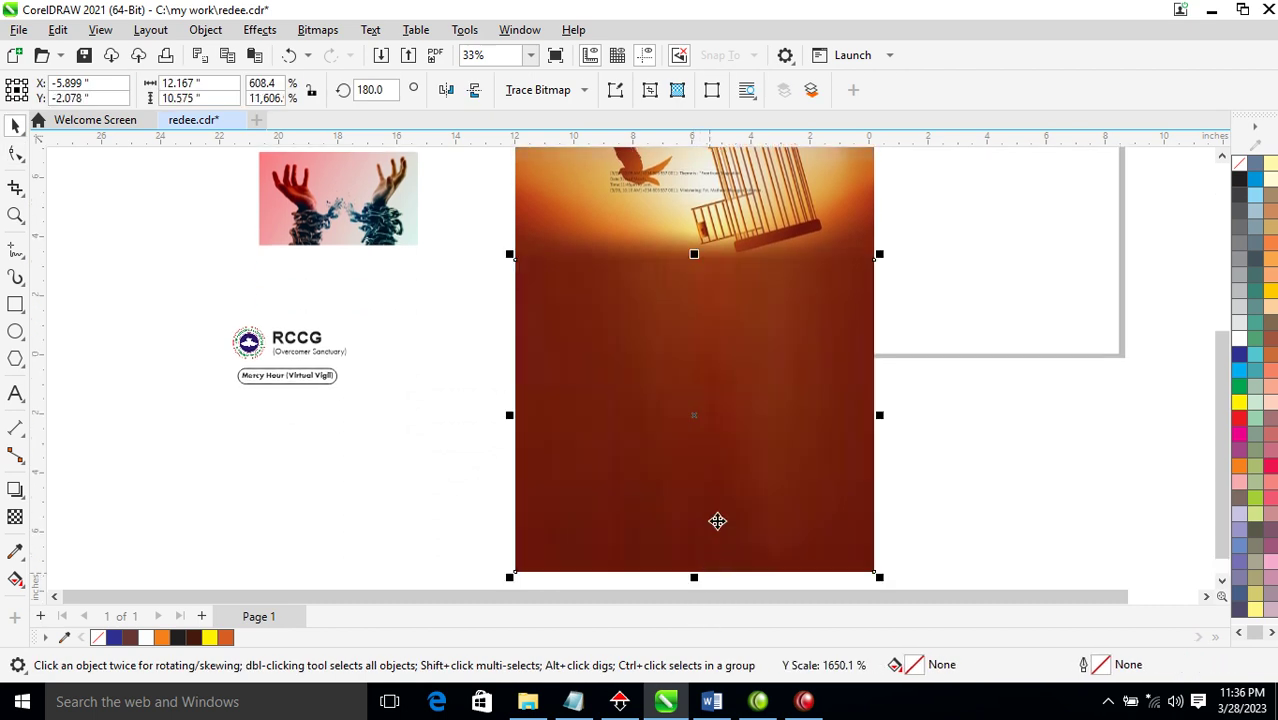
pyautogui.scroll(-1, 717, 521)
pyautogui.scroll(-2, 745, 379)
pyautogui.press('z')
pyautogui.moveTo(594, 173); pyautogui.dragTo(958, 448)
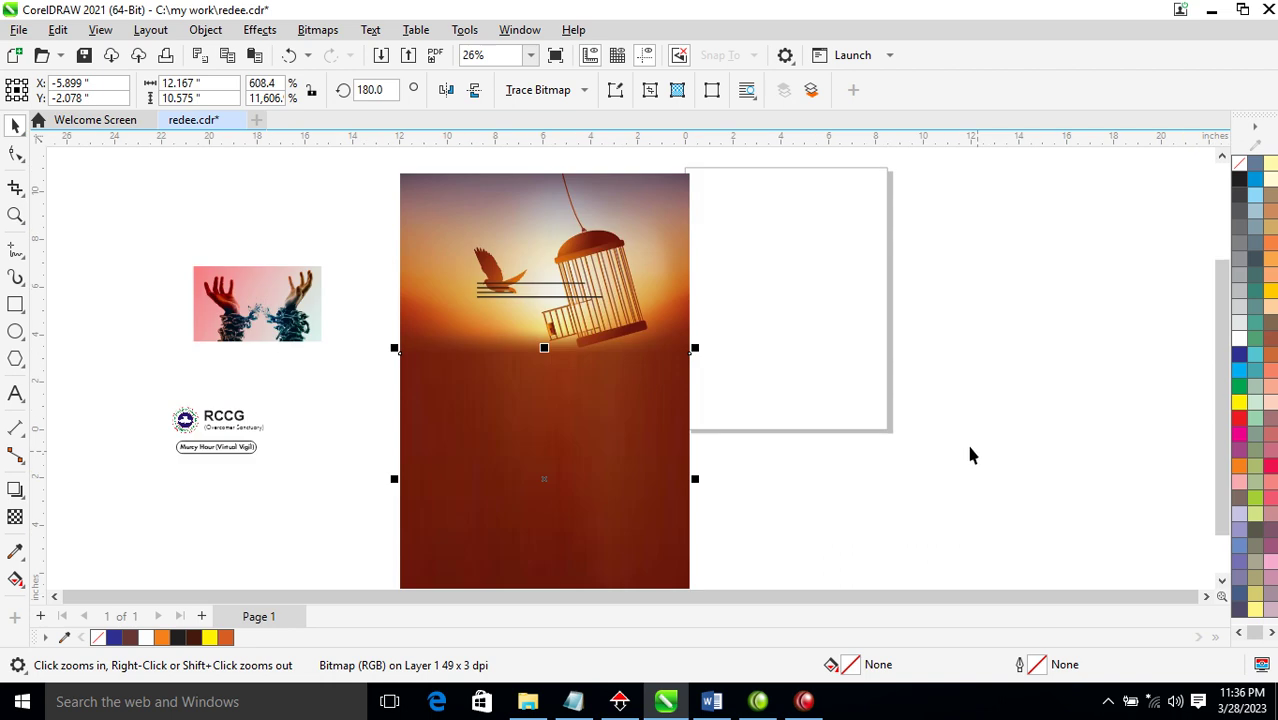
# Step: Merge the photo and stretched strip into one 300 dpi CMYK bitmap
pyautogui.press('space')
pyautogui.keyDown('shift'); pyautogui.click(663, 224); pyautogui.keyUp('shift')
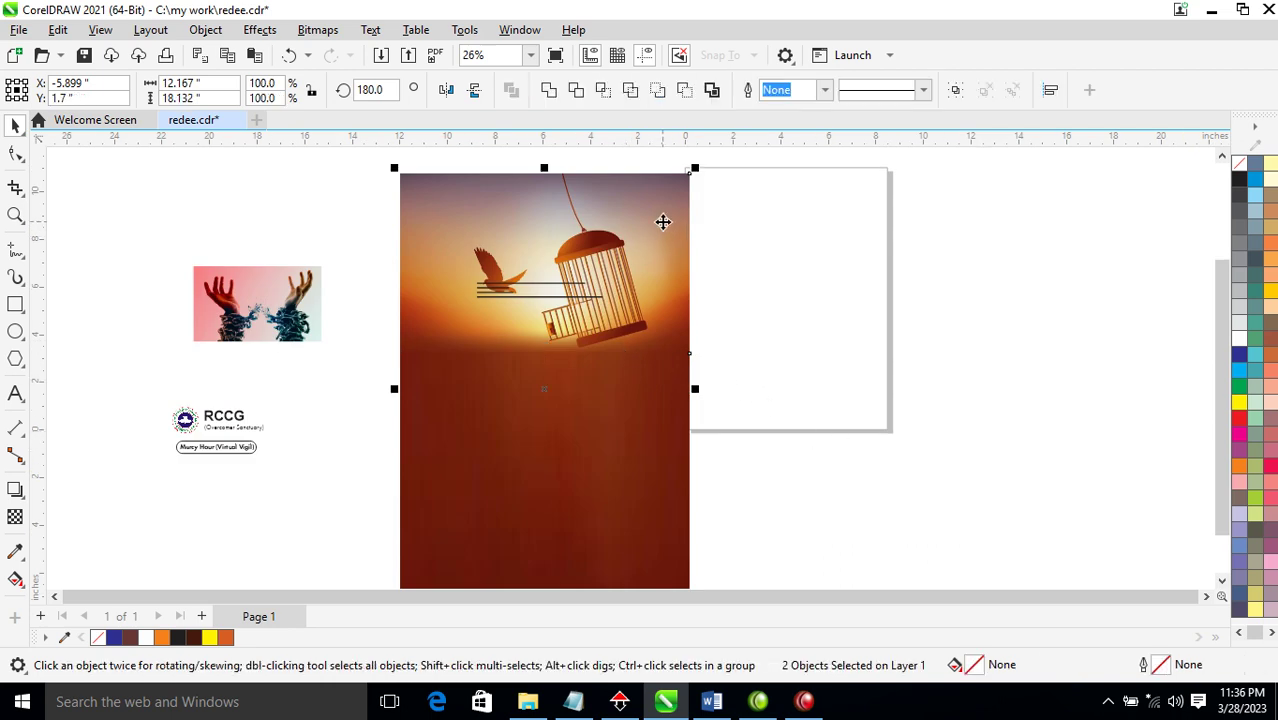
pyautogui.click(318, 30)
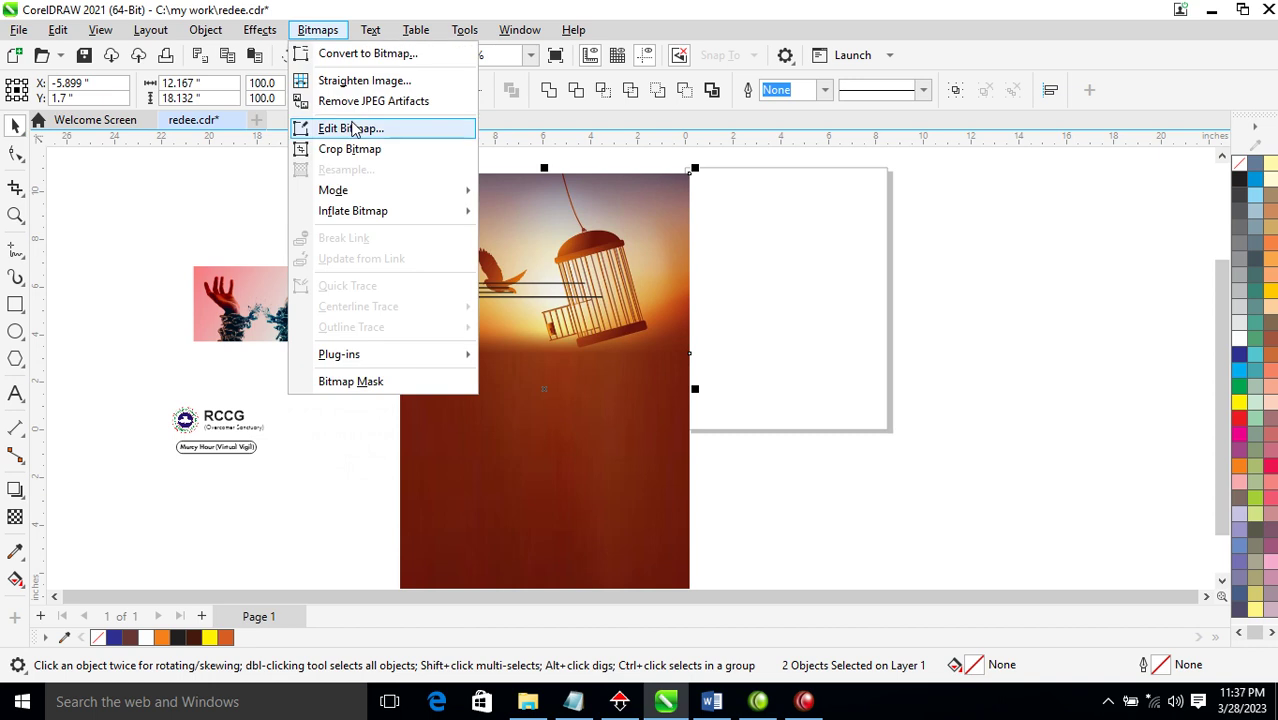
pyautogui.click(345, 53)
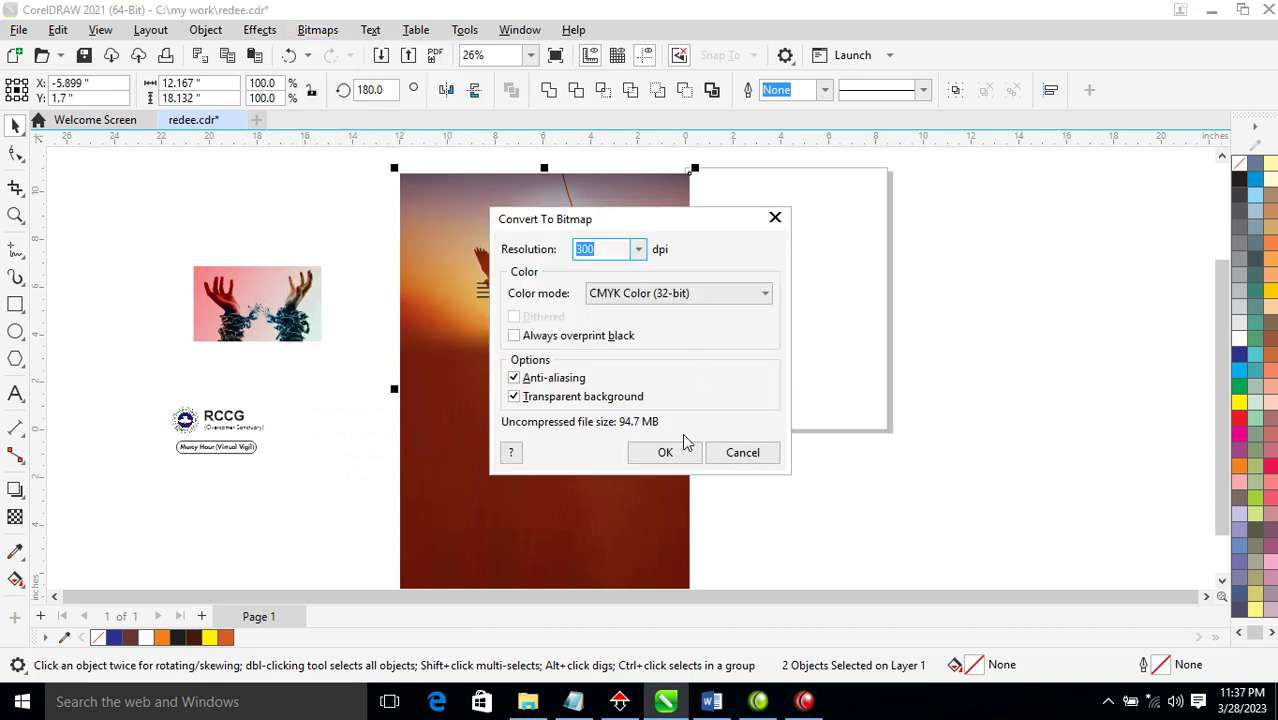
pyautogui.click(668, 455)
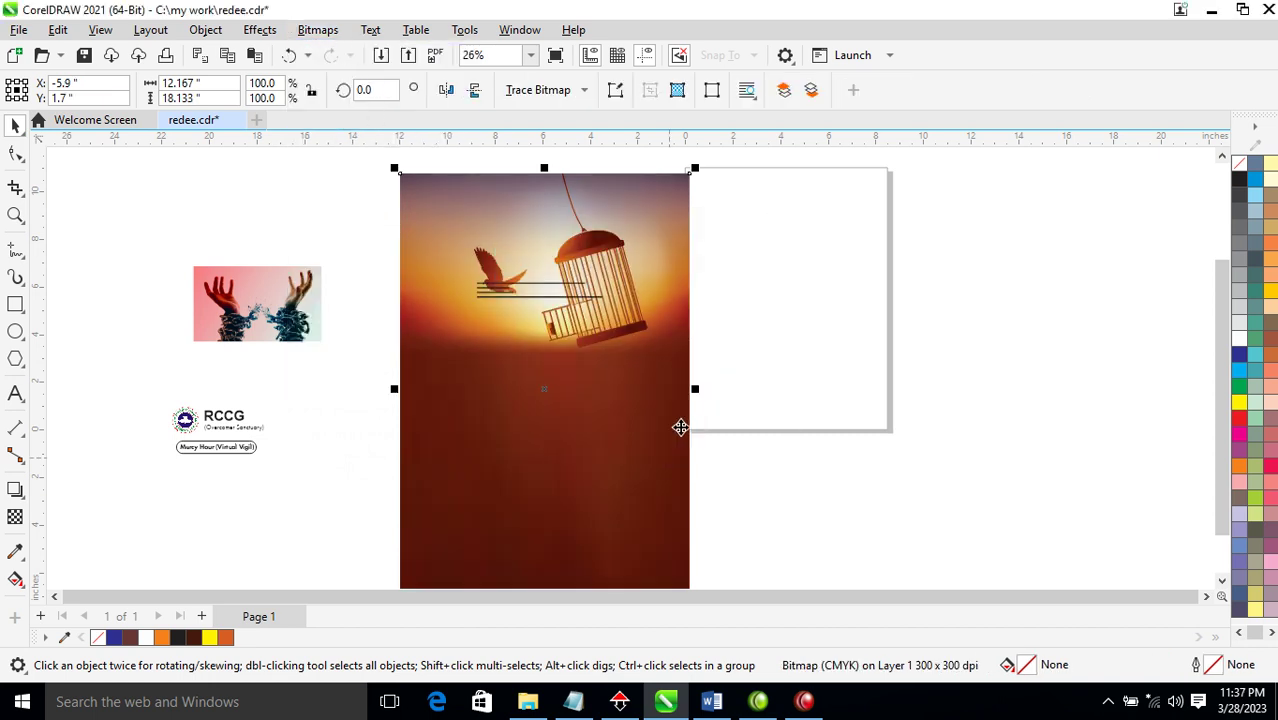
# Step: Set the page size to A4
pyautogui.click(847, 253)
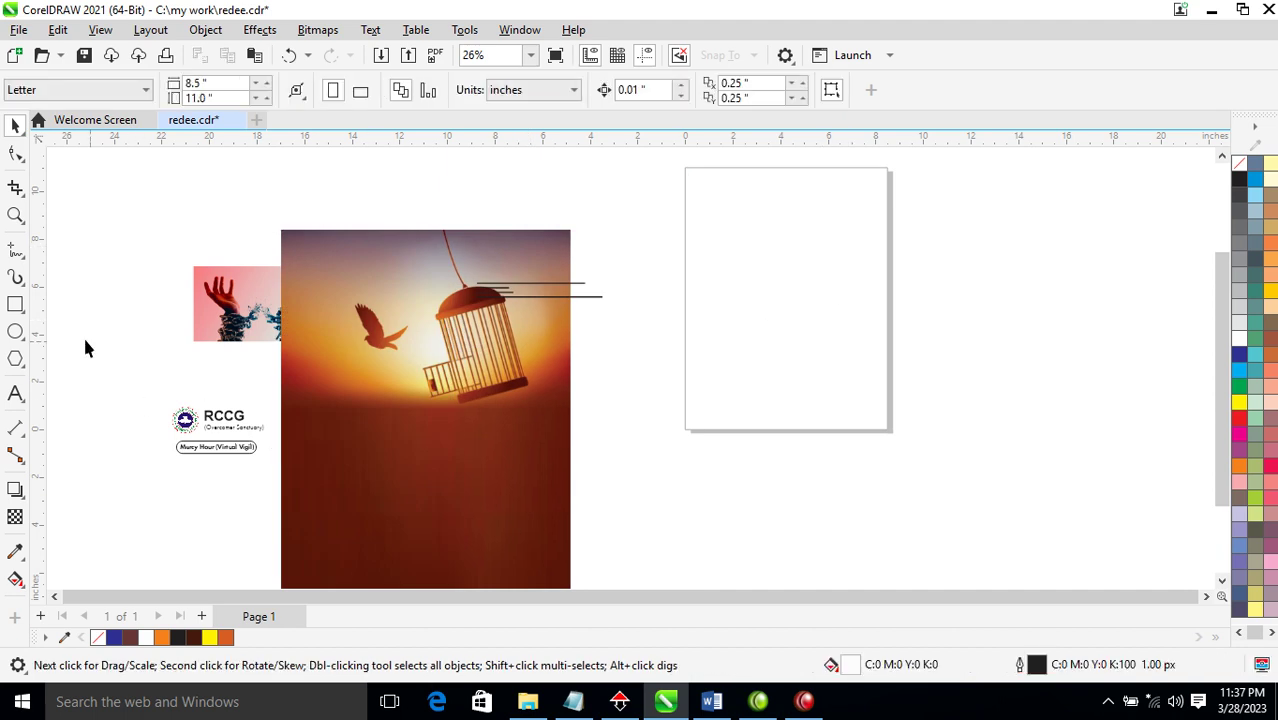
pyautogui.click(140, 90)
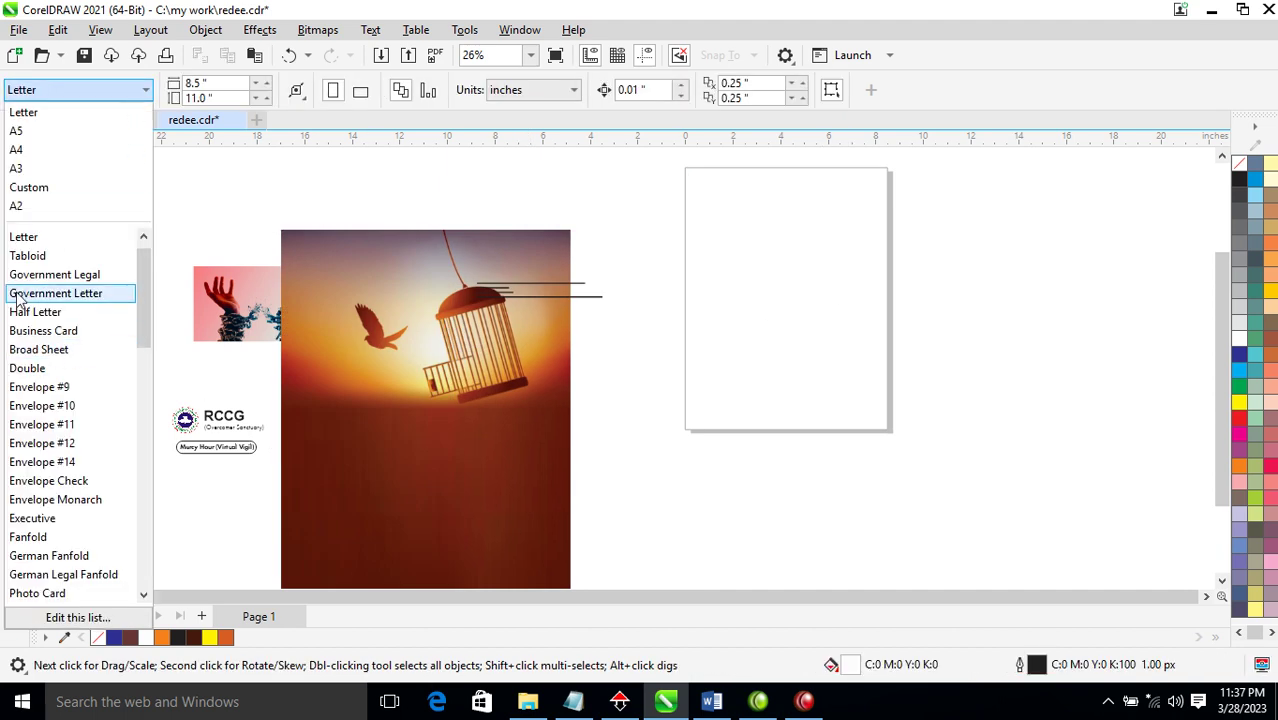
pyautogui.click(26, 152)
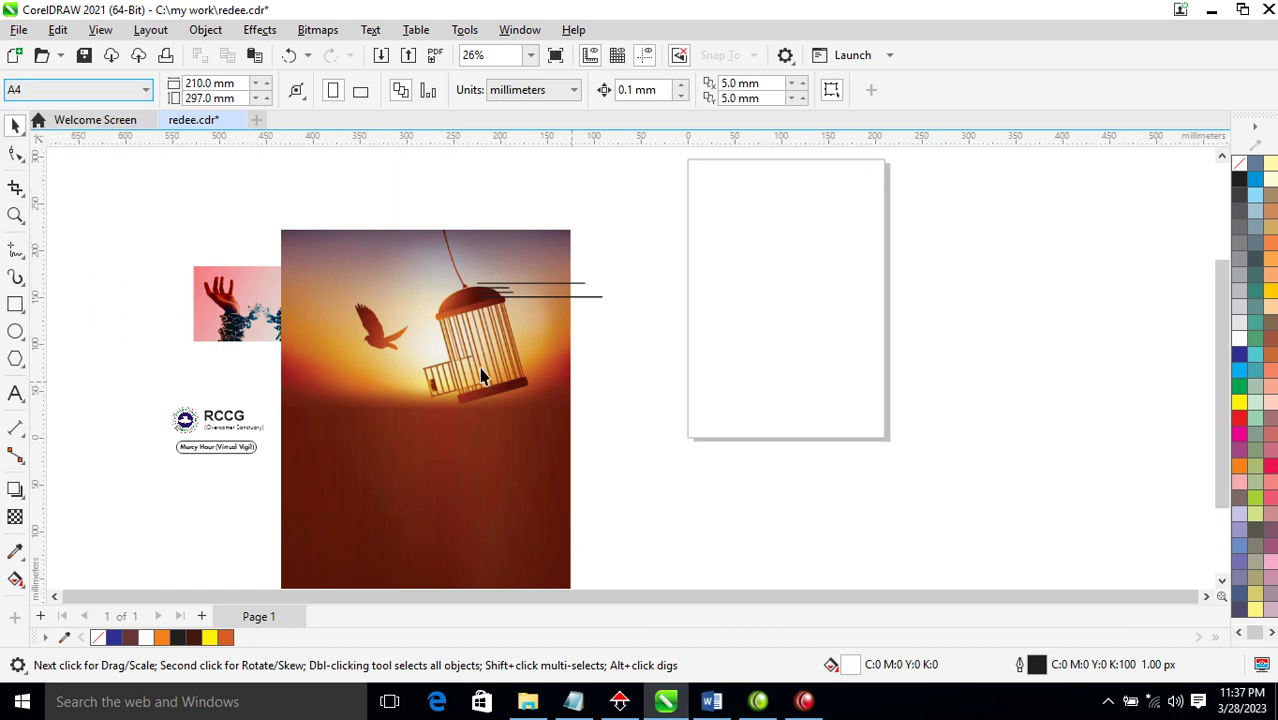
# Step: Draw a page-sized rectangle and centre it on the page with P
pyautogui.click(17, 307)
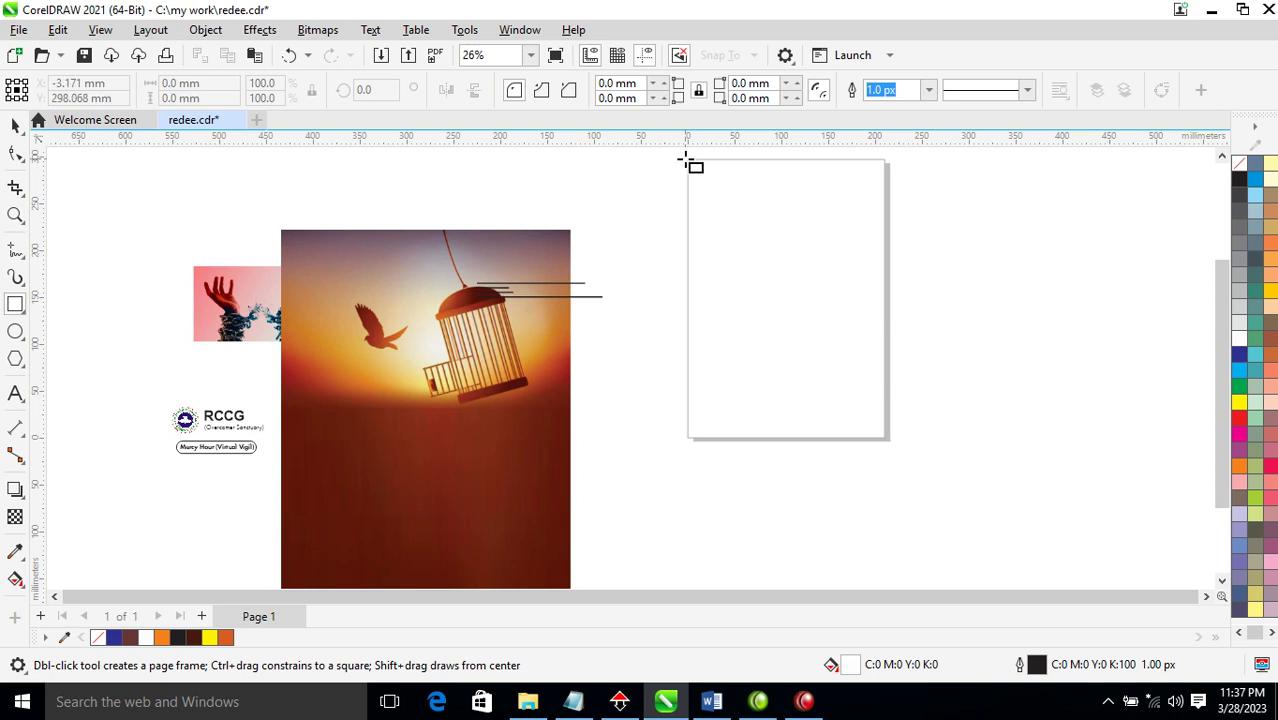
pyautogui.moveTo(686, 159)
pyautogui.mouseDown()
pyautogui.moveTo(831, 340)
pyautogui.moveTo(882, 436)
pyautogui.mouseUp()
pyautogui.press('p')
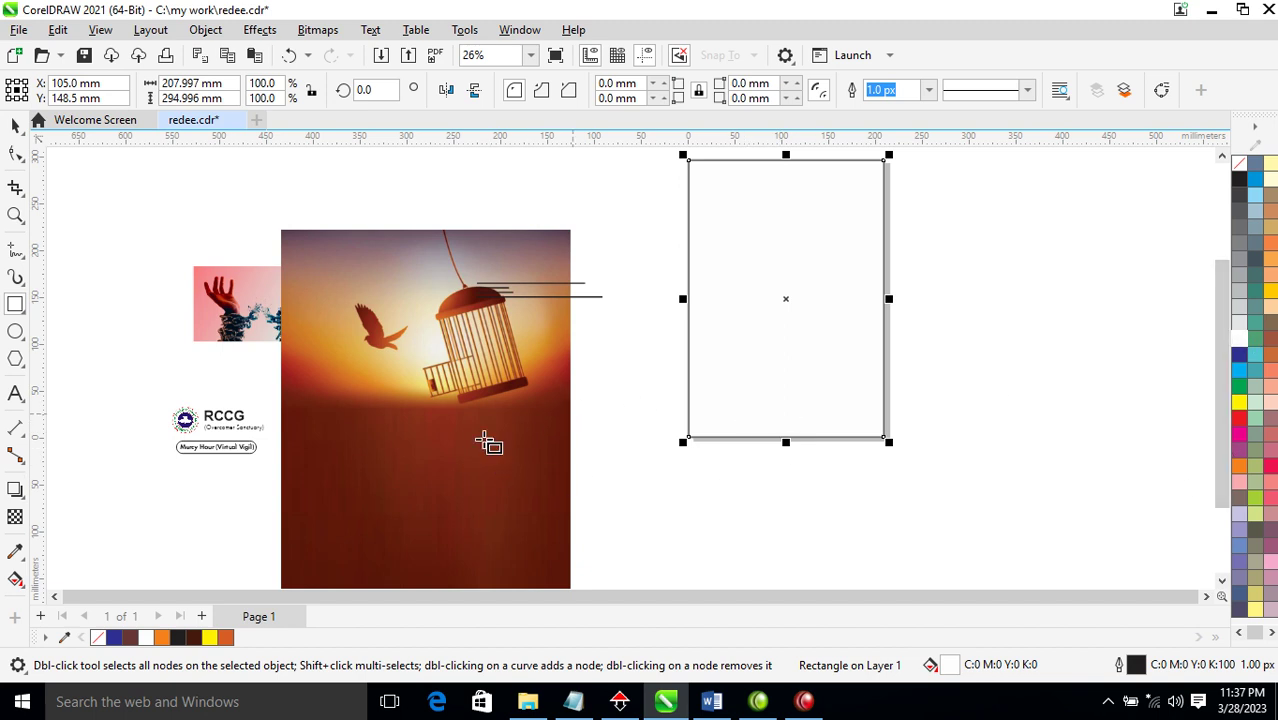
pyautogui.press('space')
# Step: PowerClip the tall sunset bitmap inside the page rectangle
pyautogui.click(503, 445)
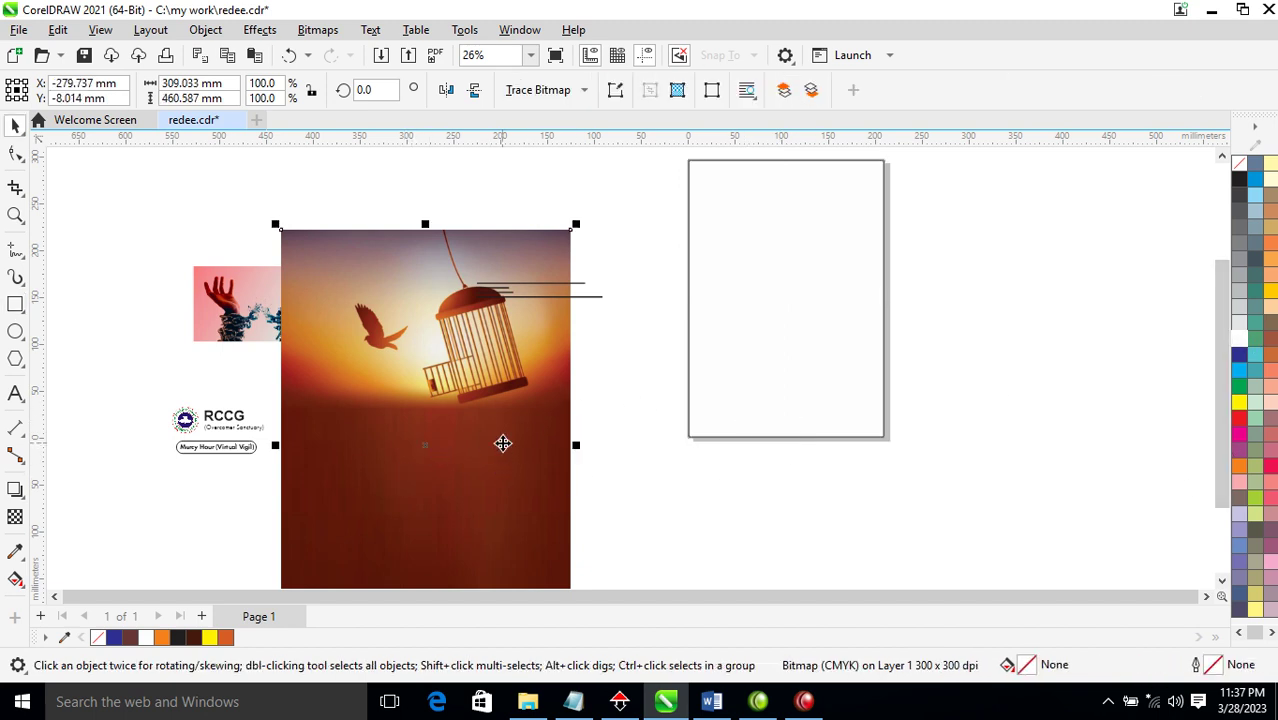
pyautogui.click(213, 32)
pyautogui.moveTo(289, 61)
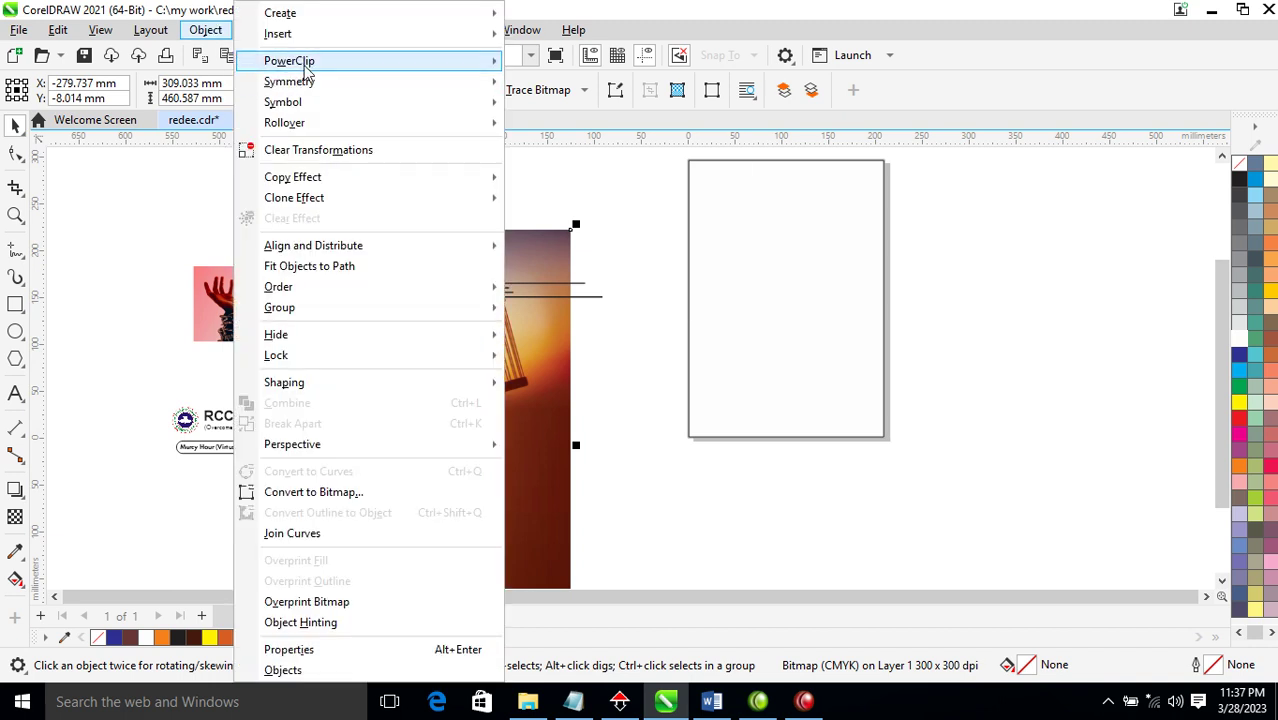
pyautogui.click(638, 66)
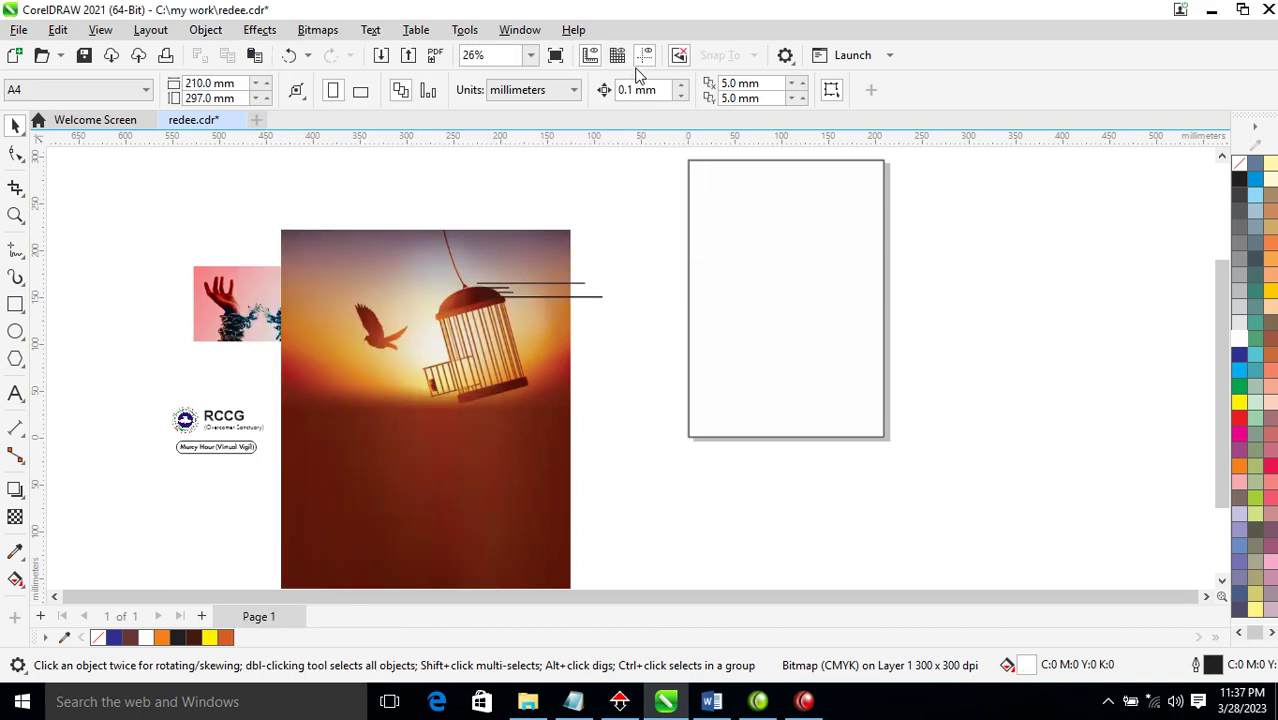
pyautogui.click(825, 355)
# Step: Scale the clipped photo to about 71% and reposition it to fill the frame
pyautogui.keyDown('ctrl'); pyautogui.click(832, 210); pyautogui.keyUp('ctrl')
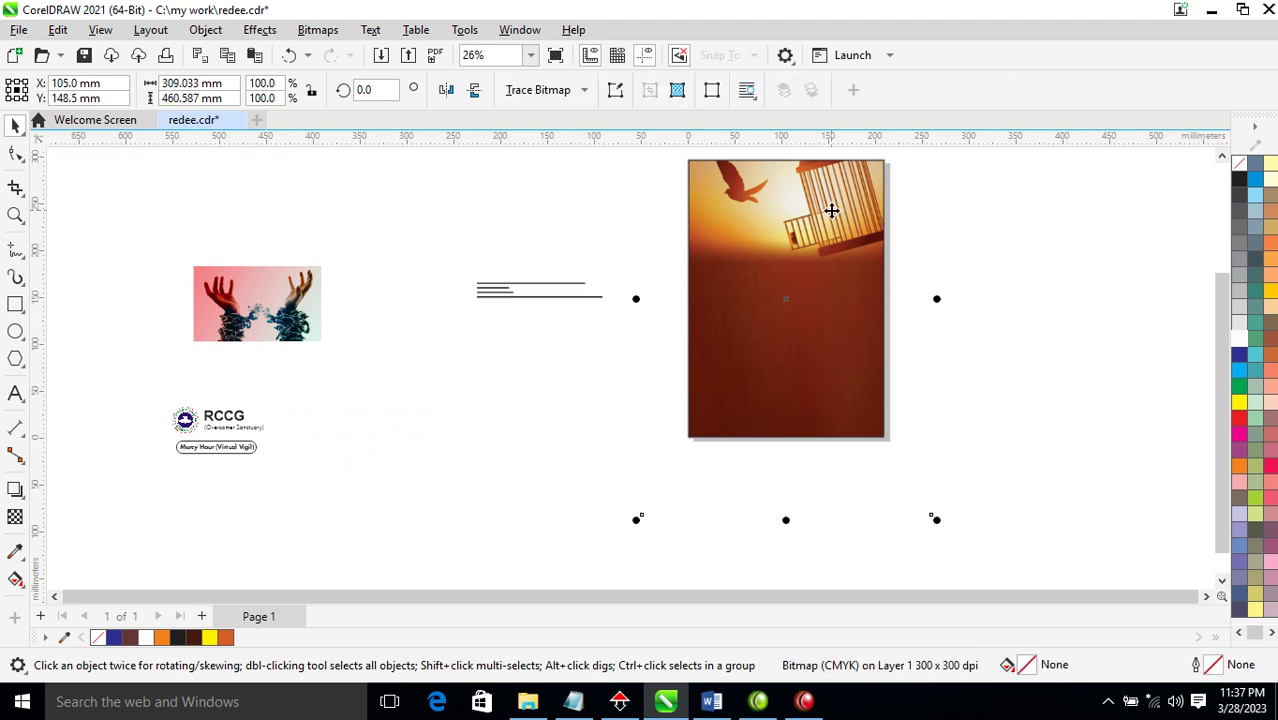
pyautogui.moveTo(935, 520)
pyautogui.mouseDown()
pyautogui.moveTo(901, 453)
pyautogui.moveTo(914, 467)
pyautogui.mouseUp()
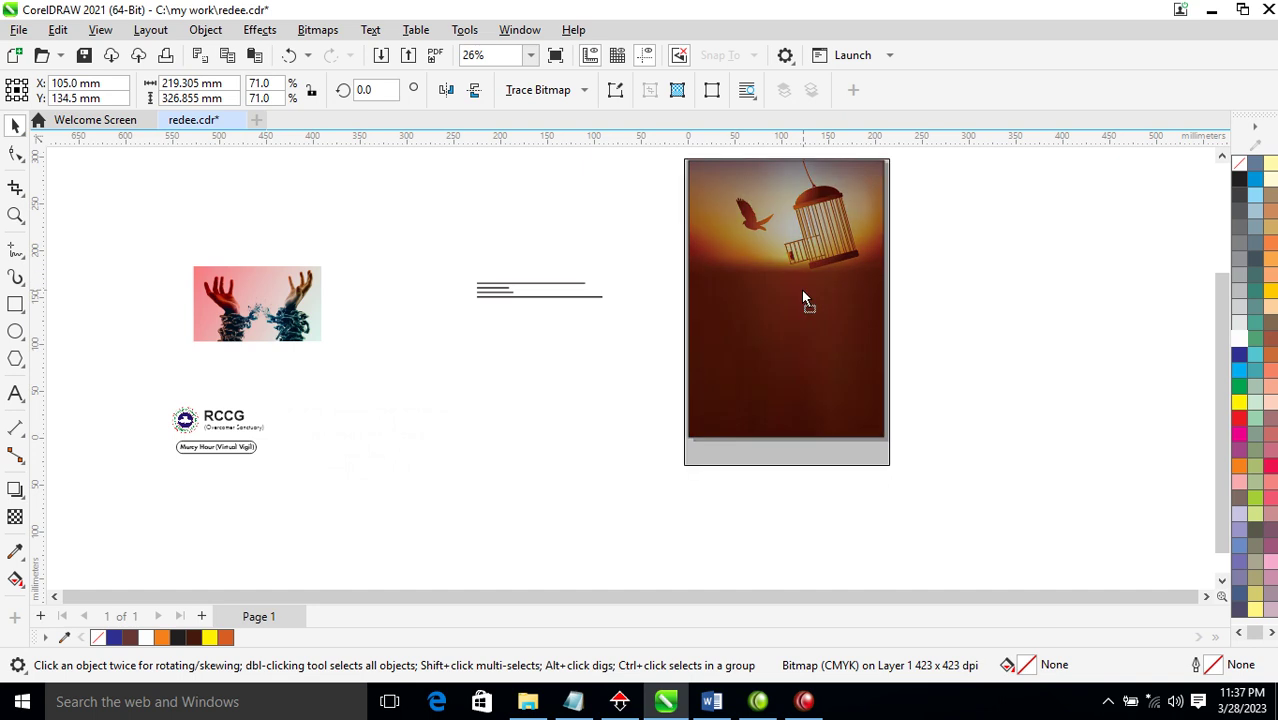
pyautogui.moveTo(803, 279); pyautogui.dragTo(801, 286)
pyautogui.click(372, 358)
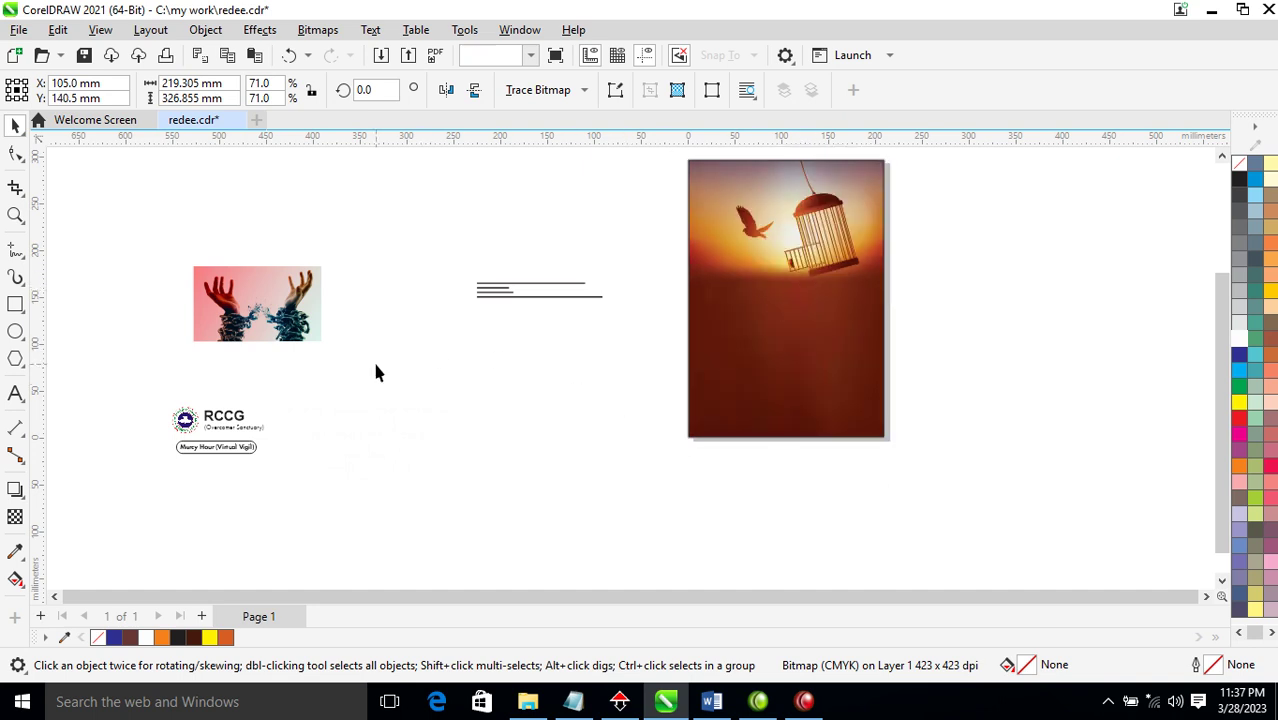
# Step: Move the event details text onto the photo and make it white
pyautogui.moveTo(497, 297); pyautogui.dragTo(760, 307)
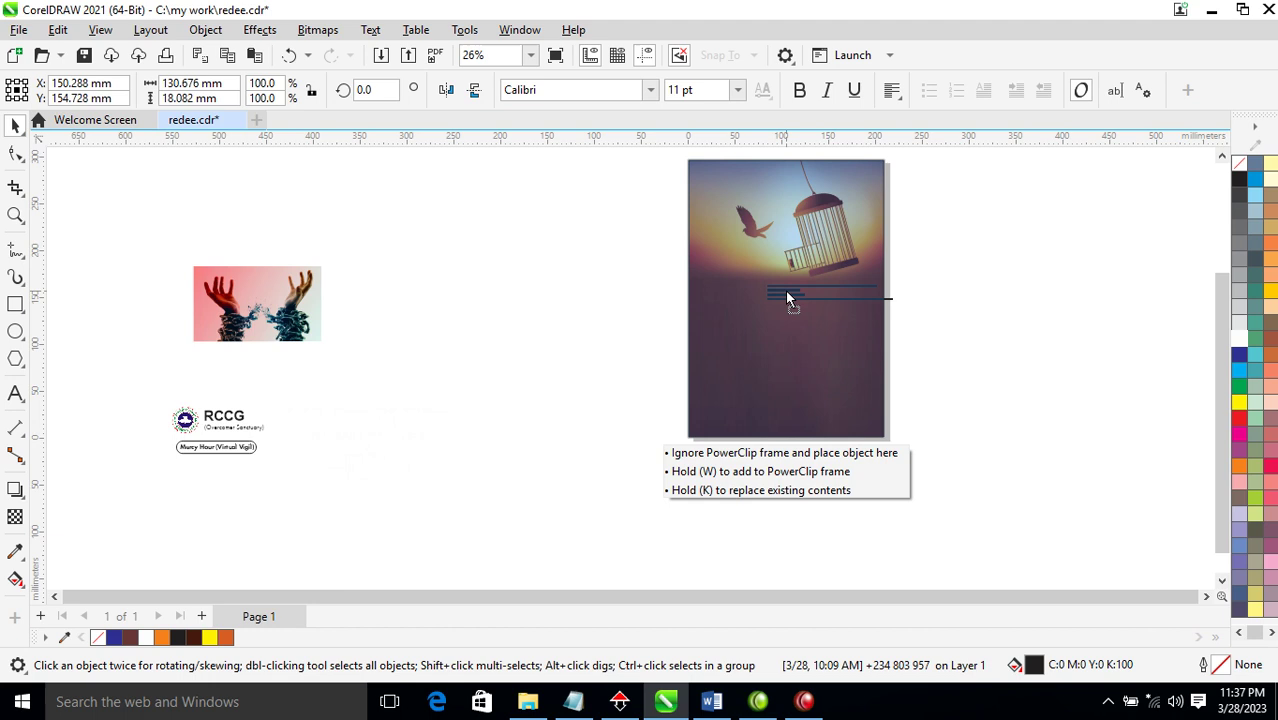
pyautogui.press('z')
pyautogui.moveTo(642, 222); pyautogui.dragTo(928, 337)
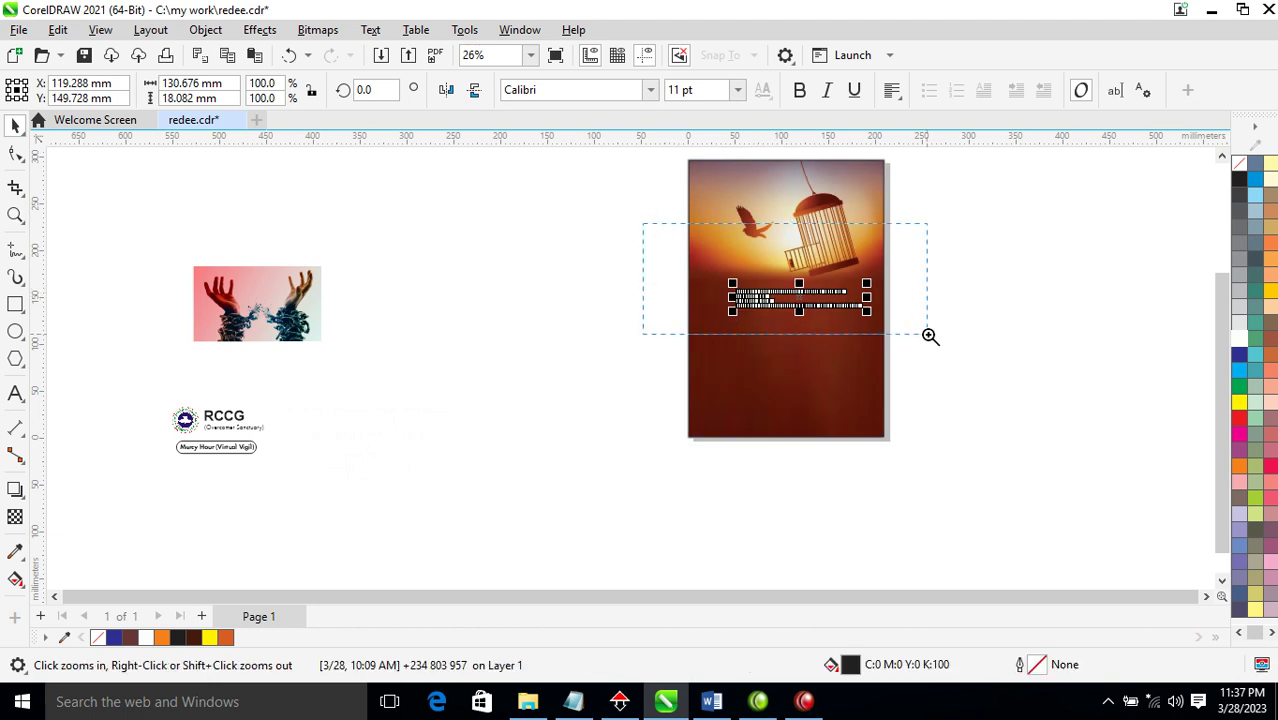
pyautogui.click(1239, 343)
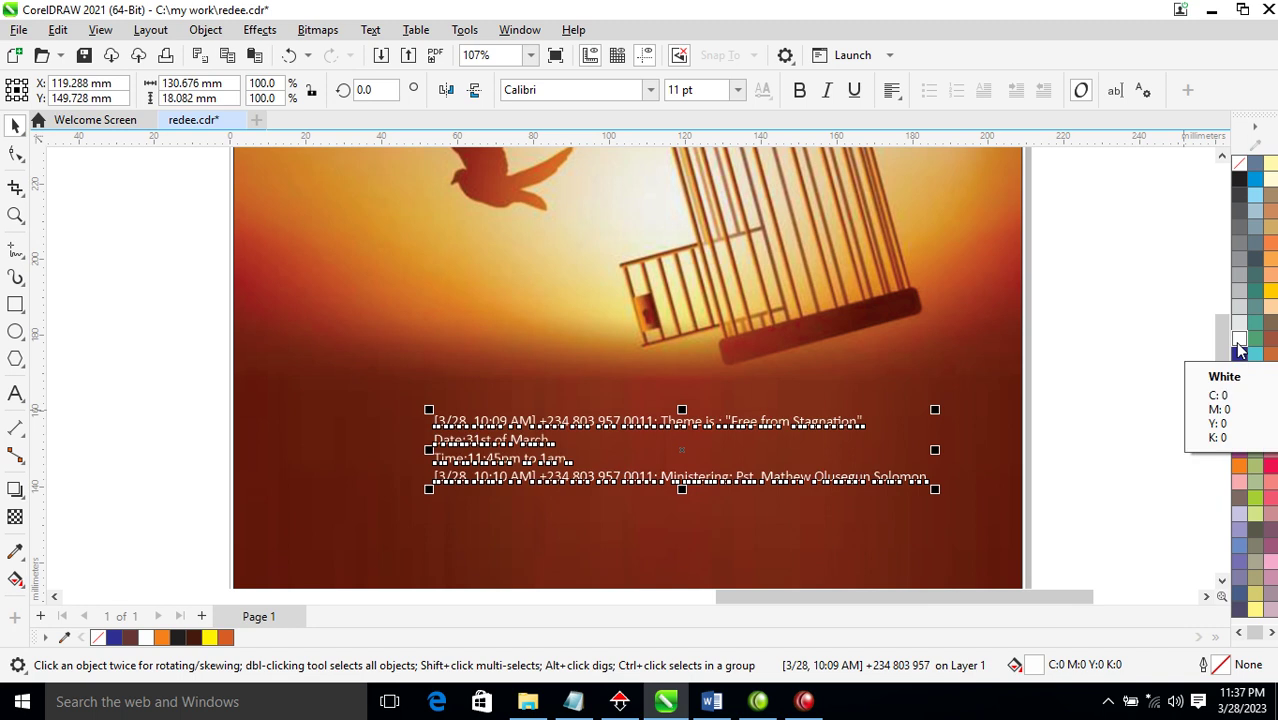
# Step: Delete the chat timestamp and phone prefixes from the first line and the Ministering line
pyautogui.press('z')
pyautogui.moveTo(379, 305); pyautogui.dragTo(1016, 580)
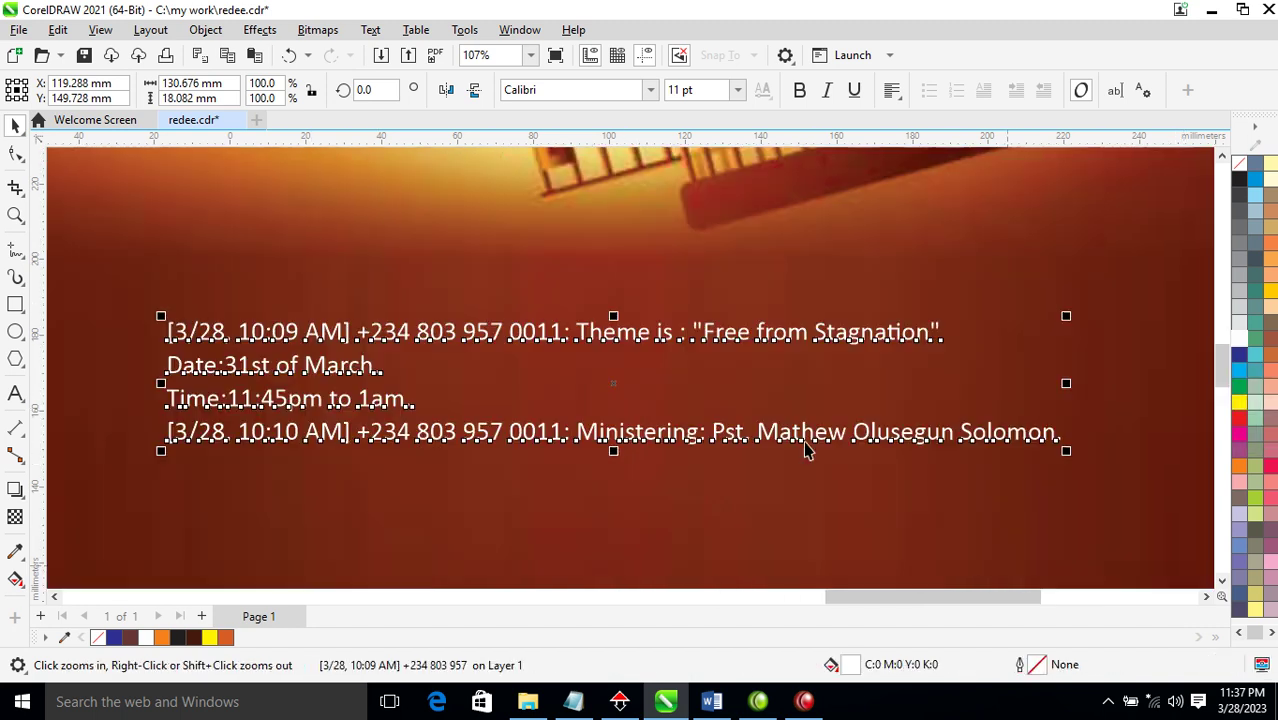
pyautogui.press('space')
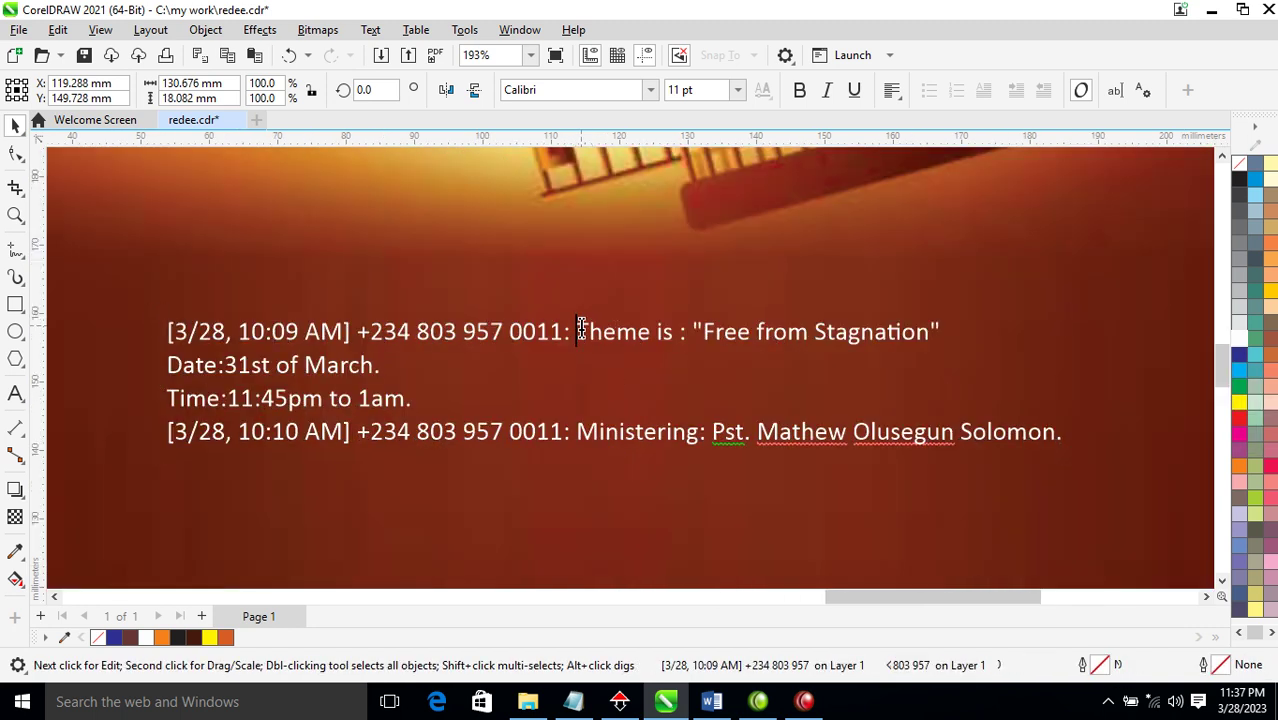
pyautogui.doubleClick(577, 331)
pyautogui.hotkey('shift', 'Home')
pyautogui.press('Delete')
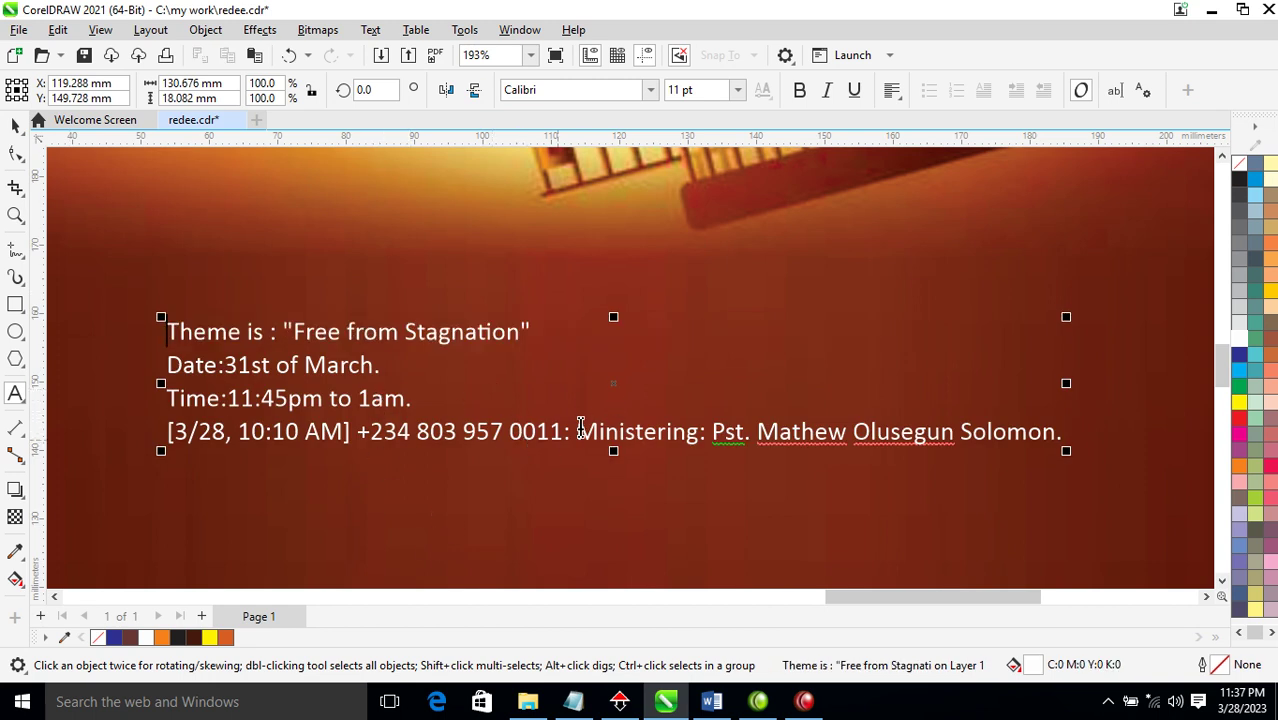
pyautogui.moveTo(578, 431); pyautogui.dragTo(145, 431)
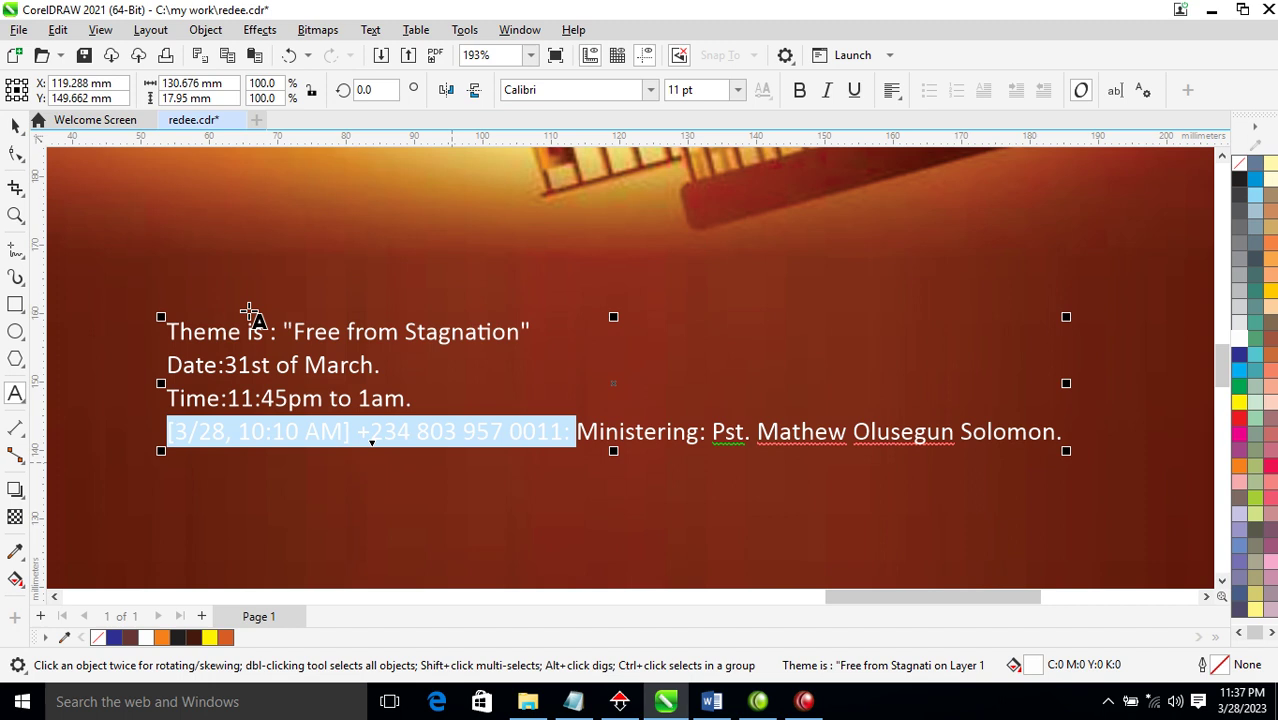
pyautogui.press('Delete')
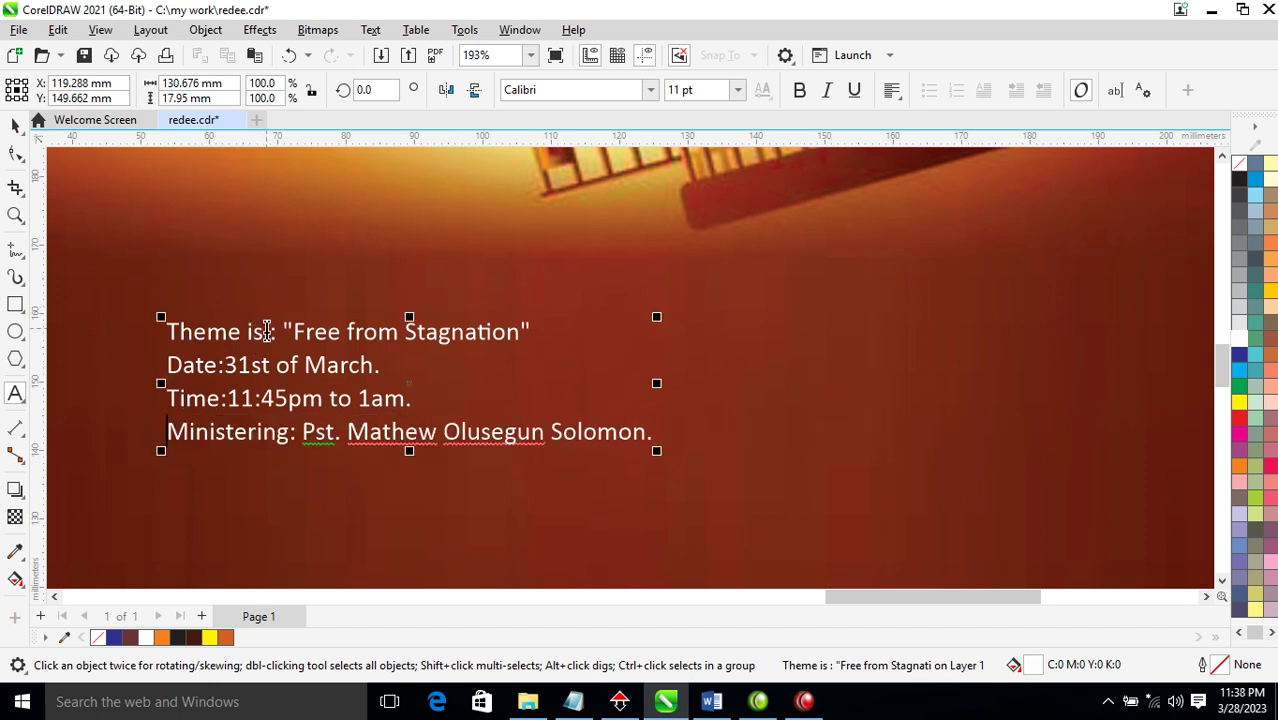
# Step: Remove 'is', the extra space and the quote marks so the line reads Theme: Free from Stagnation
pyautogui.click(267, 332)
pyautogui.press('BackSpace')
pyautogui.press('BackSpace')
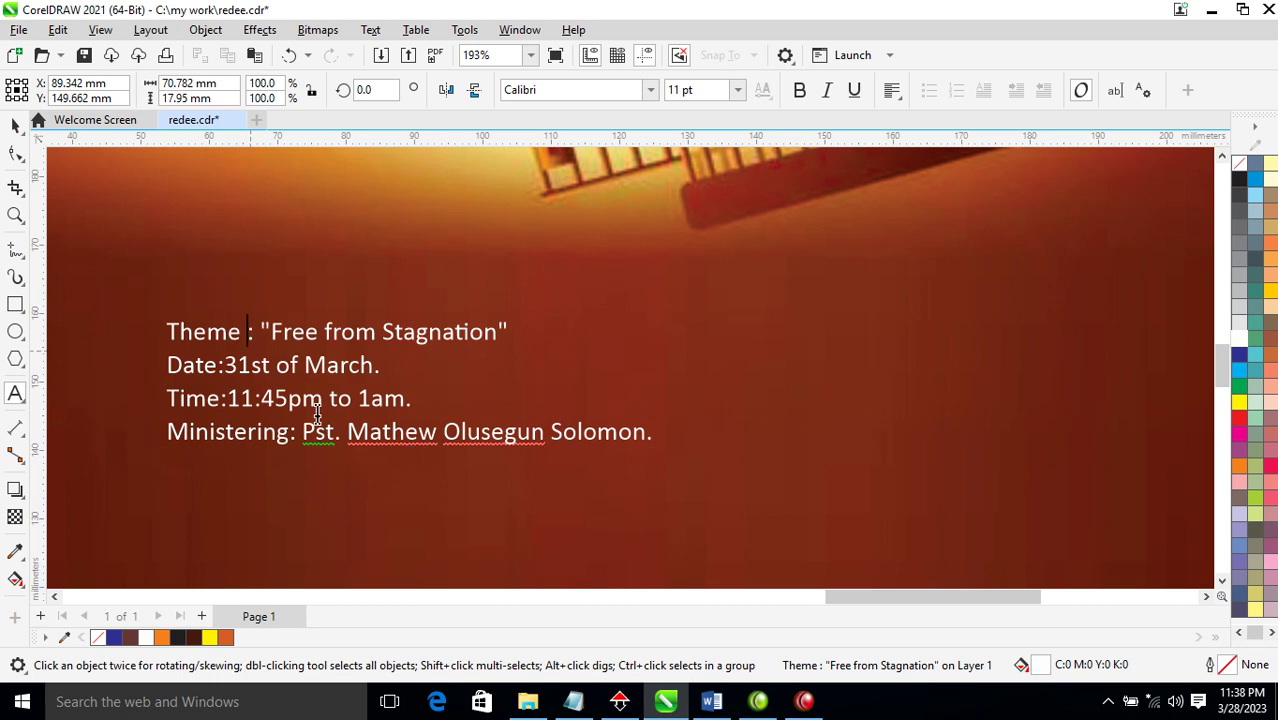
pyautogui.press('Delete')
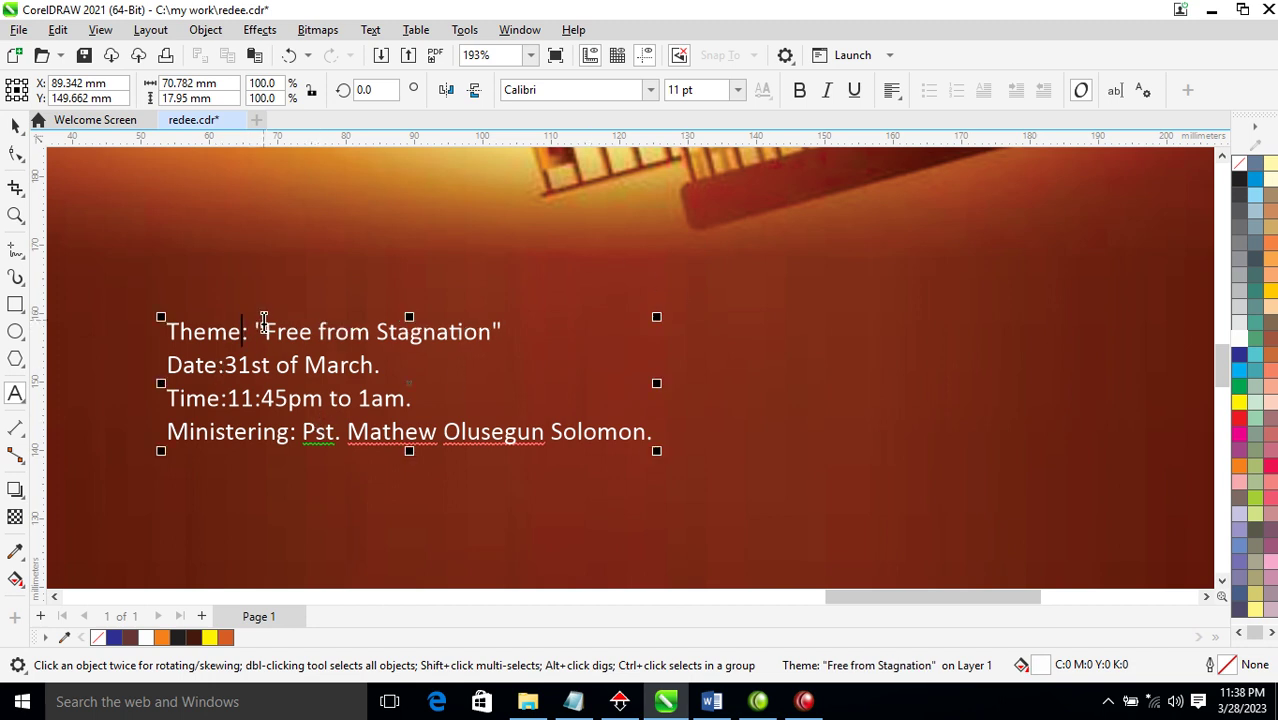
pyautogui.click(265, 330)
pyautogui.press('BackSpace')
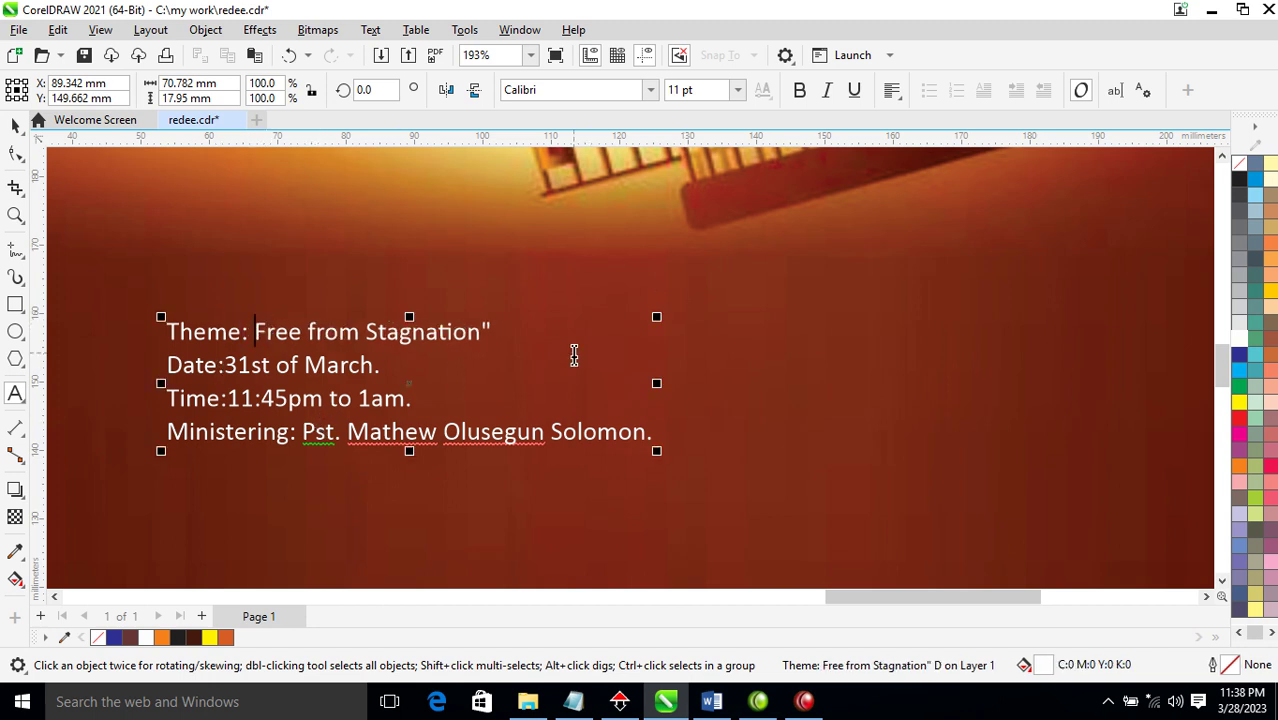
pyautogui.click(485, 325)
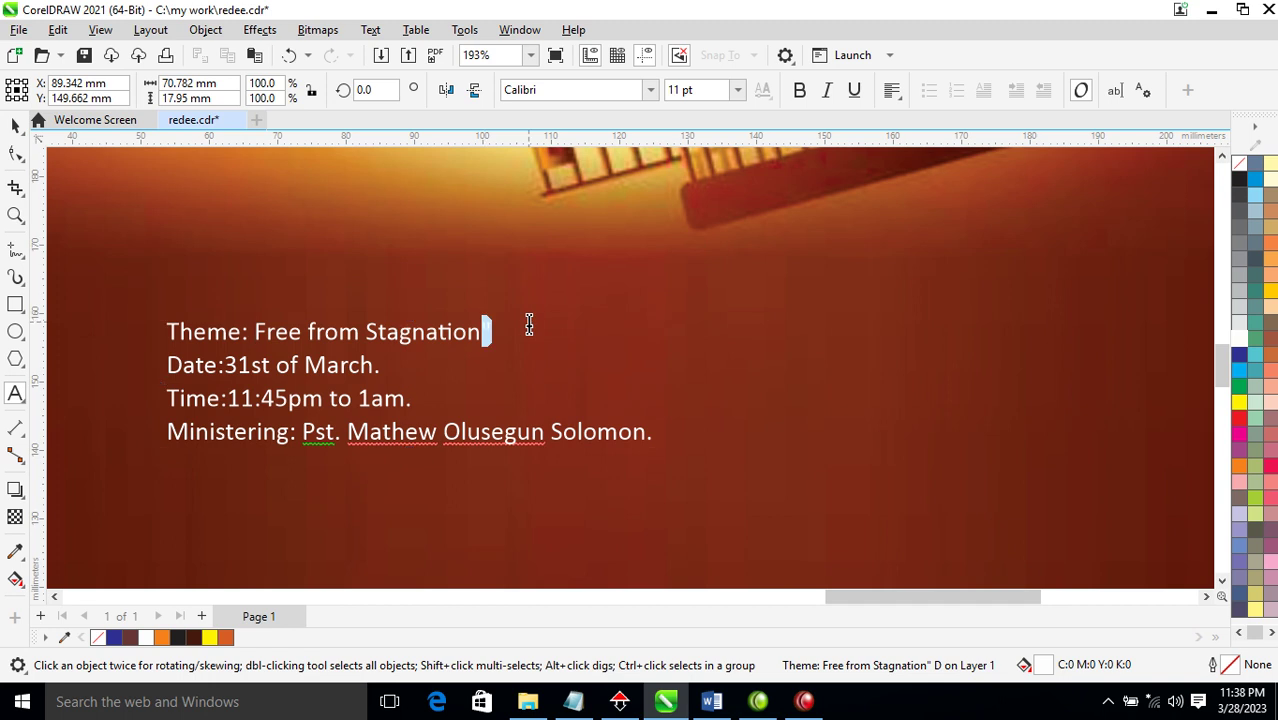
pyautogui.press('BackSpace')
pyautogui.hotkey('ctrl', 'a')
# Step: Set the event details in the FuturaTEE font
pyautogui.click(651, 90)
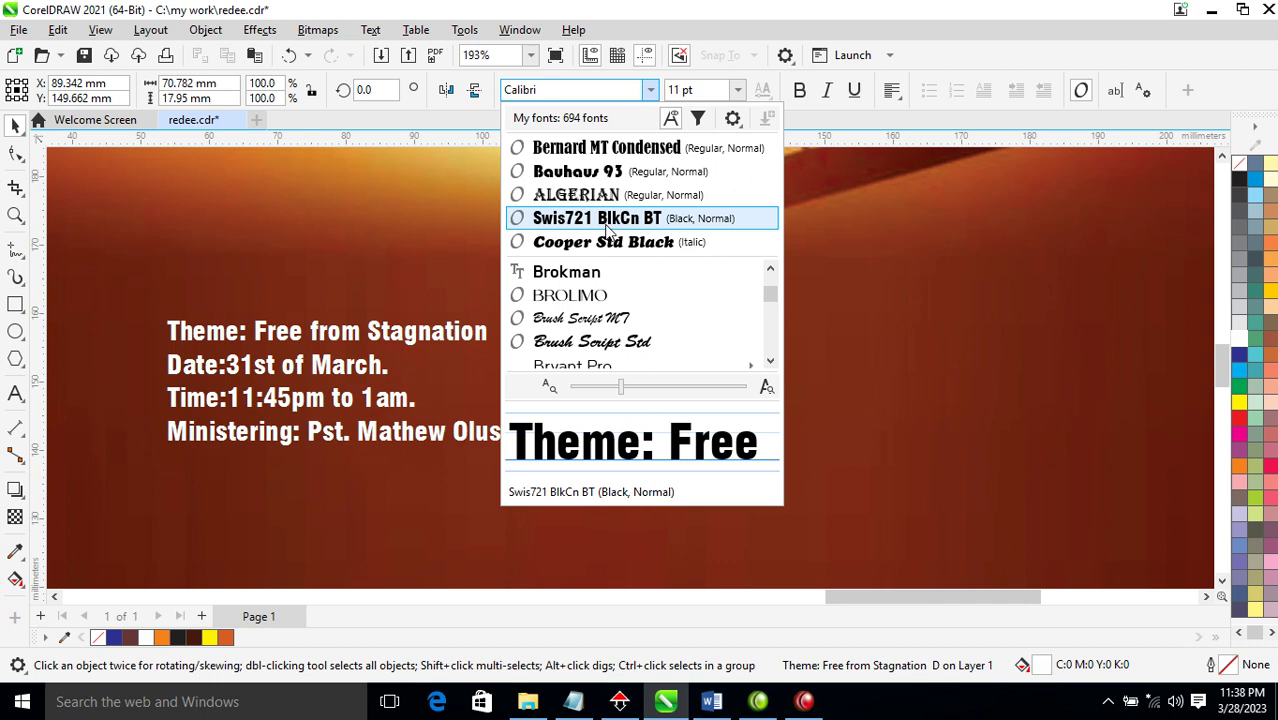
pyautogui.press('Down')
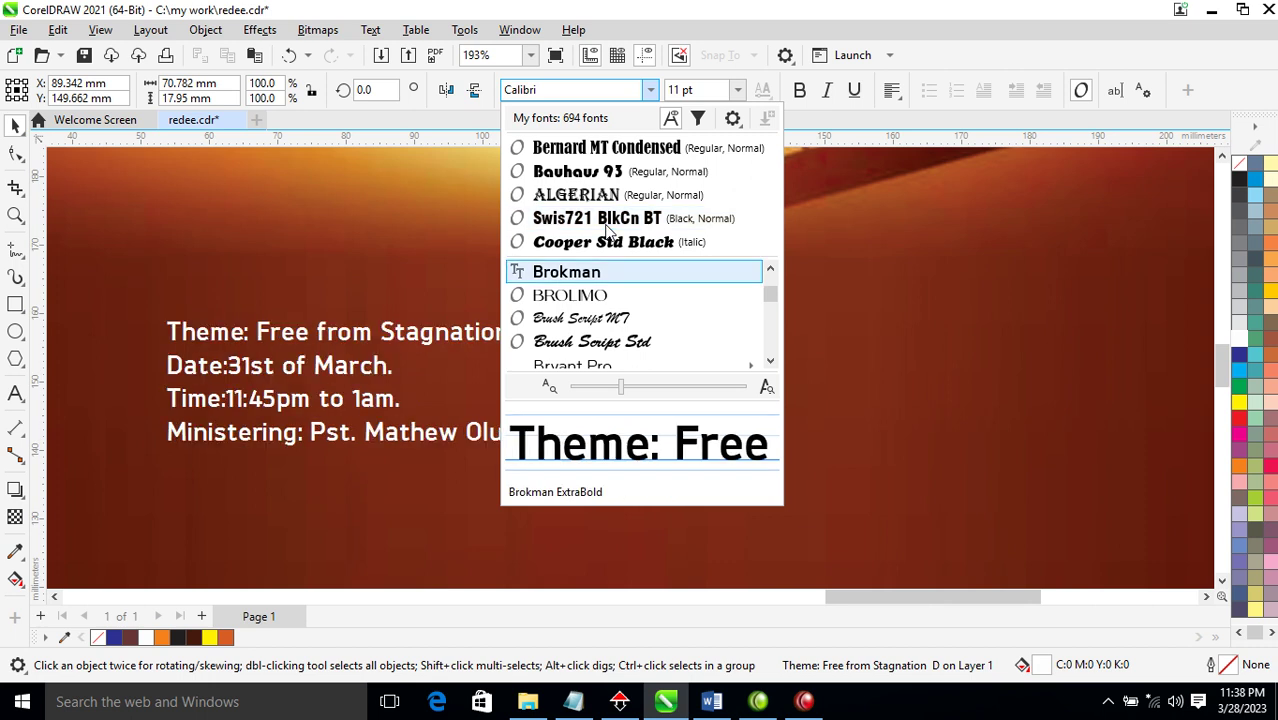
pyautogui.scroll(-10, 585, 278)
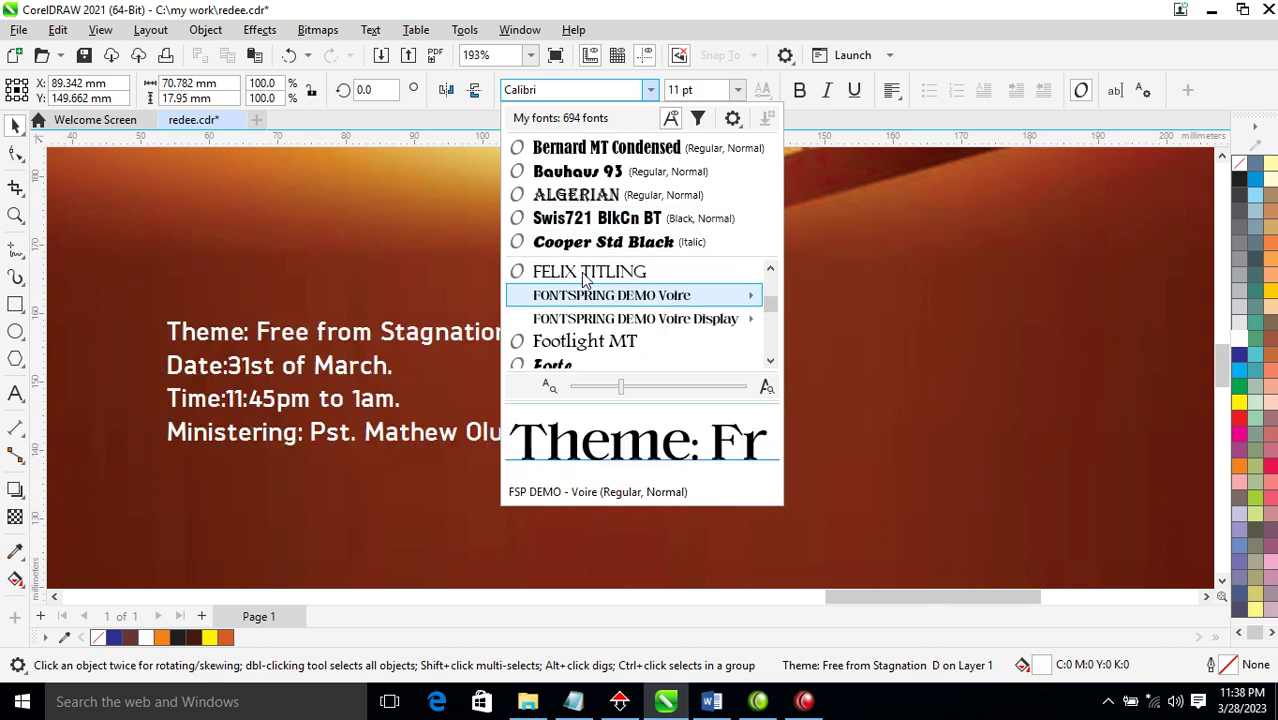
pyautogui.press('Down')
pyautogui.press('Down')
pyautogui.scroll(-1, 585, 278)
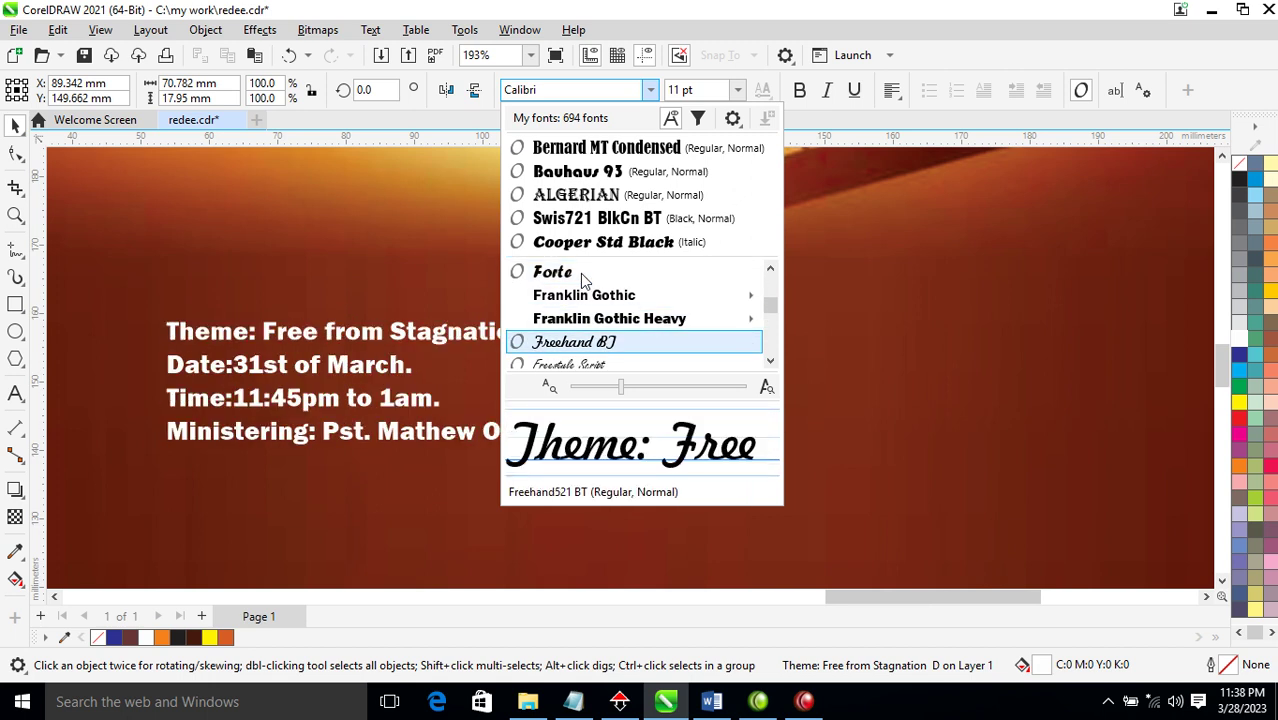
pyautogui.scroll(-1, 565, 345)
pyautogui.click(542, 340)
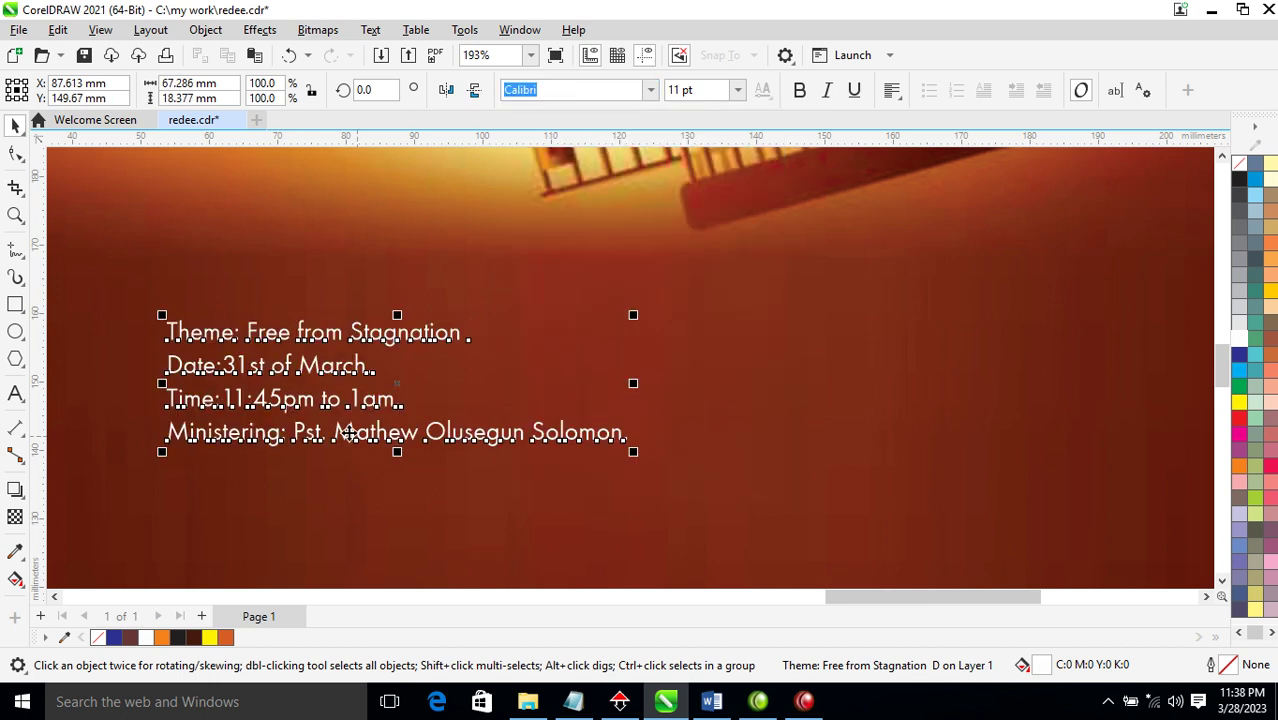
# Step: Move the theme above the details and break it into separate Theme: and Free from Stagnation lines
pyautogui.moveTo(410, 527); pyautogui.dragTo(421, 535)
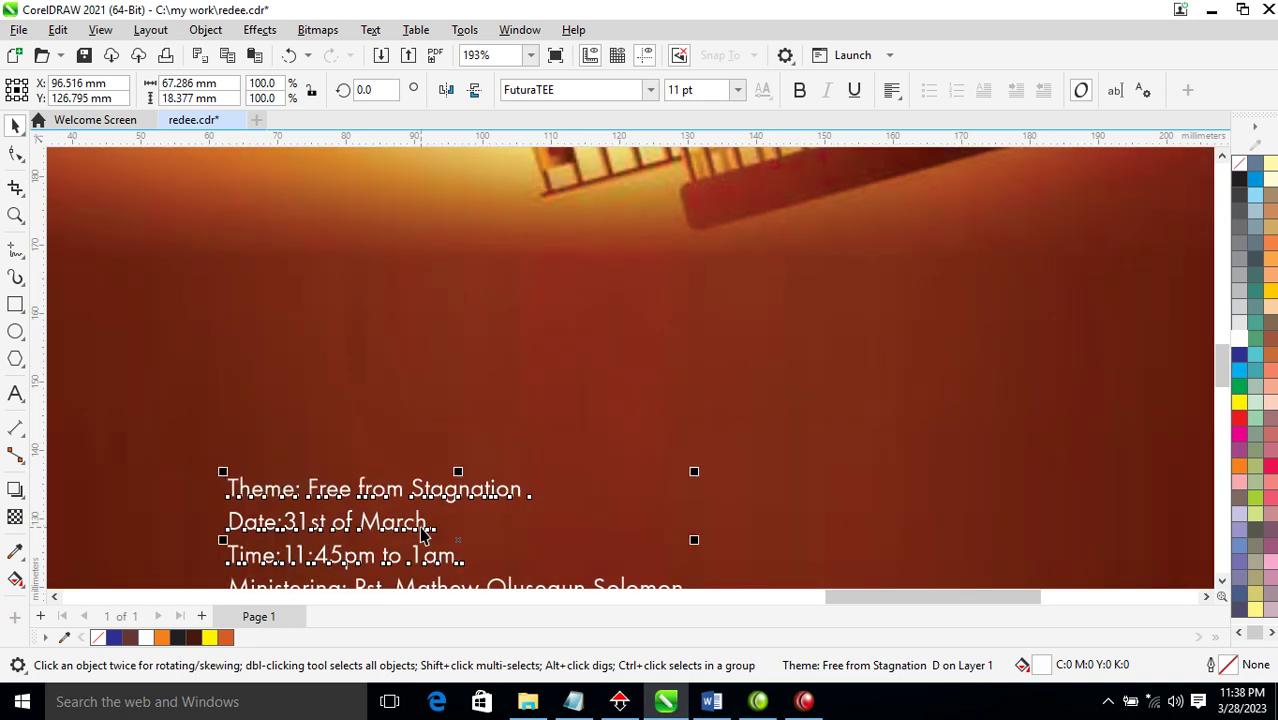
pyautogui.moveTo(455, 494); pyautogui.dragTo(588, 318)
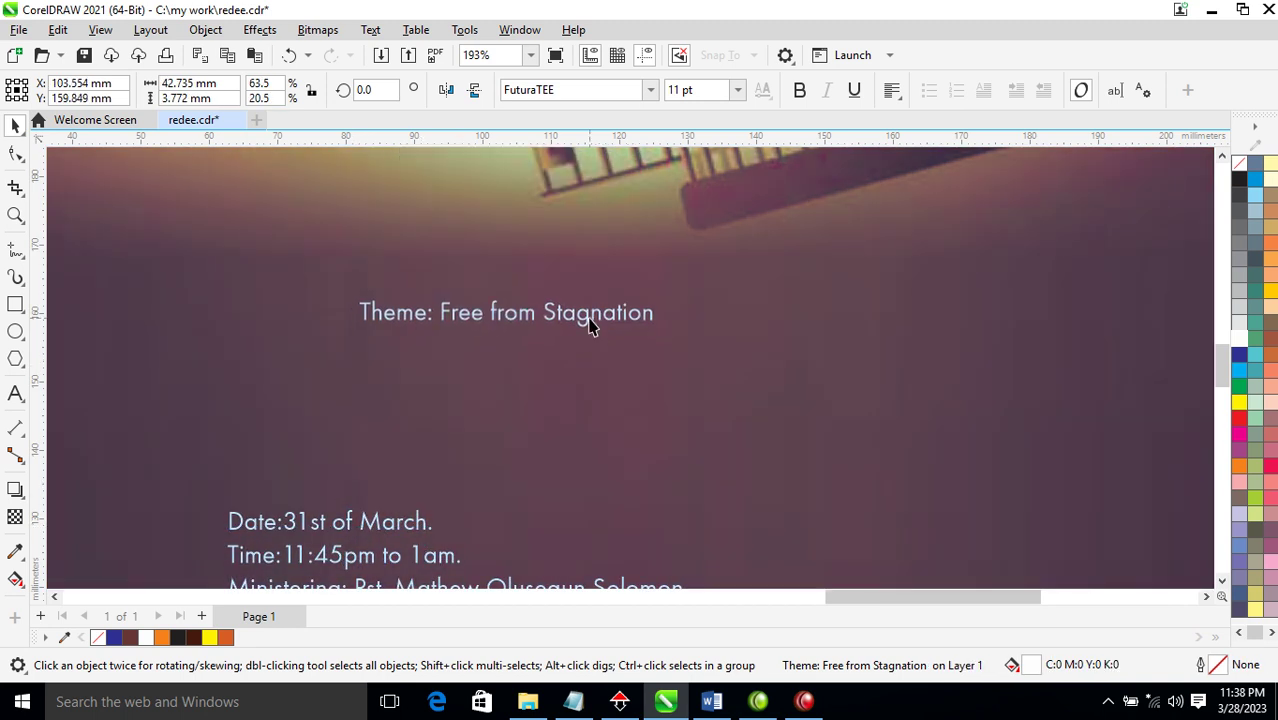
pyautogui.doubleClick(445, 314)
pyautogui.press('Return')
pyautogui.hotkey('ctrl', 'space')
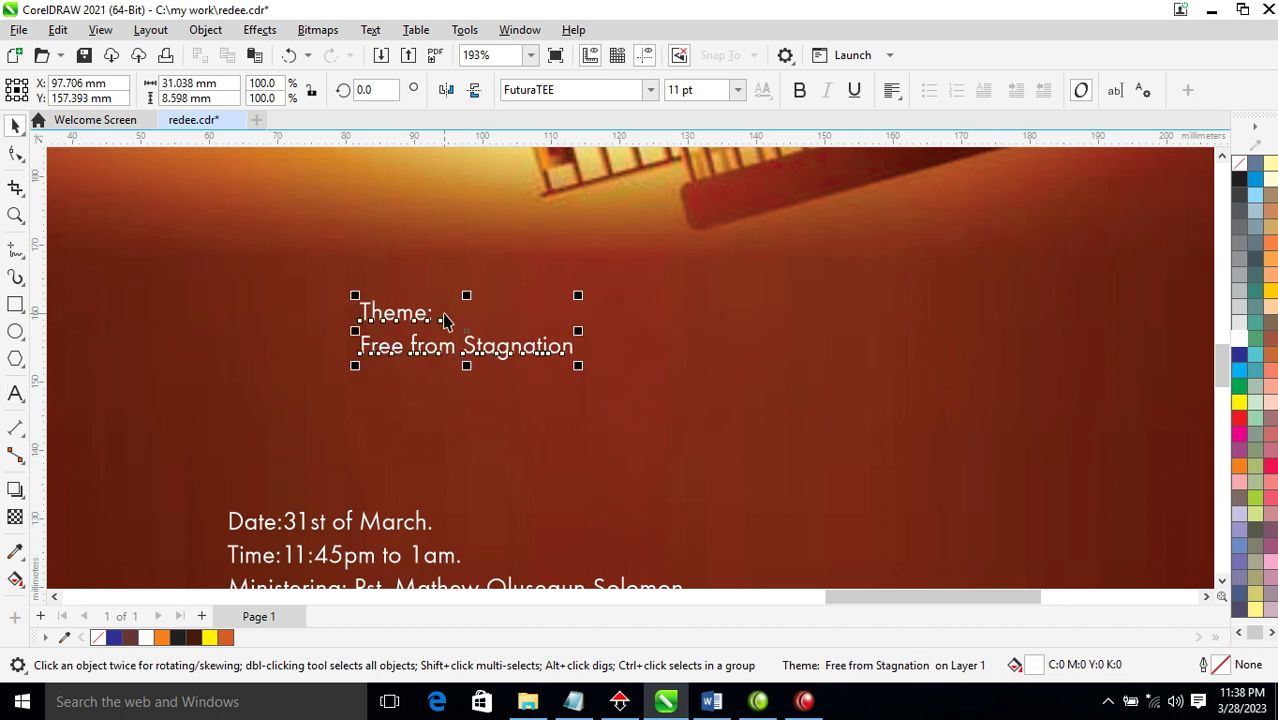
pyautogui.hotkey('ctrl', 'k')
pyautogui.click(445, 320)
pyautogui.click(500, 347)
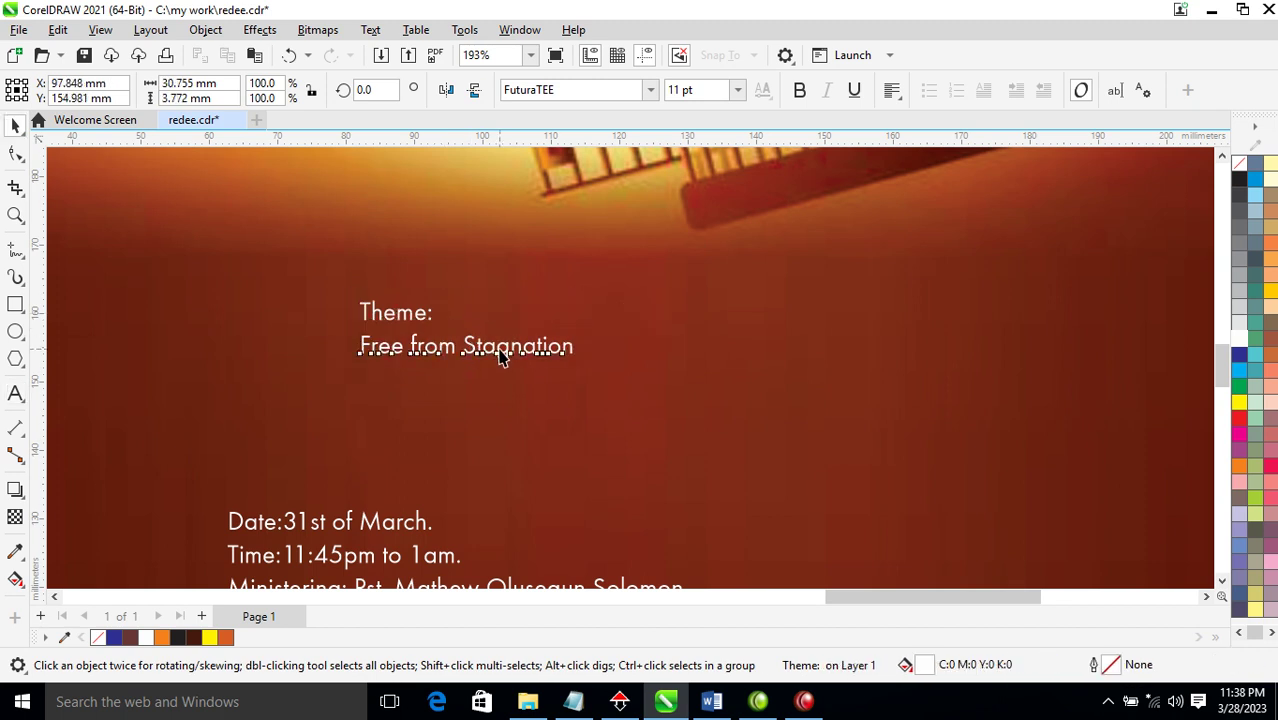
# Step: Preview other headline fonts after searching 'rob', keeping FuturaTEE
pyautogui.click(650, 89)
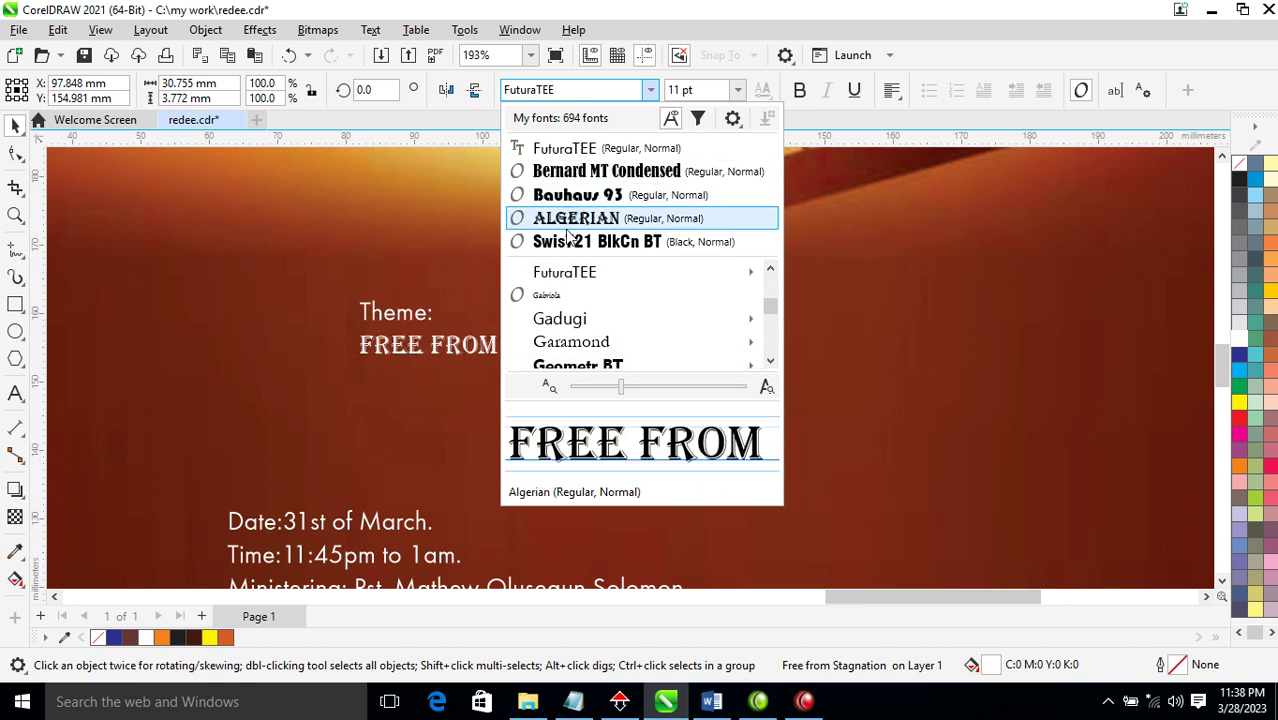
pyautogui.write('ro')
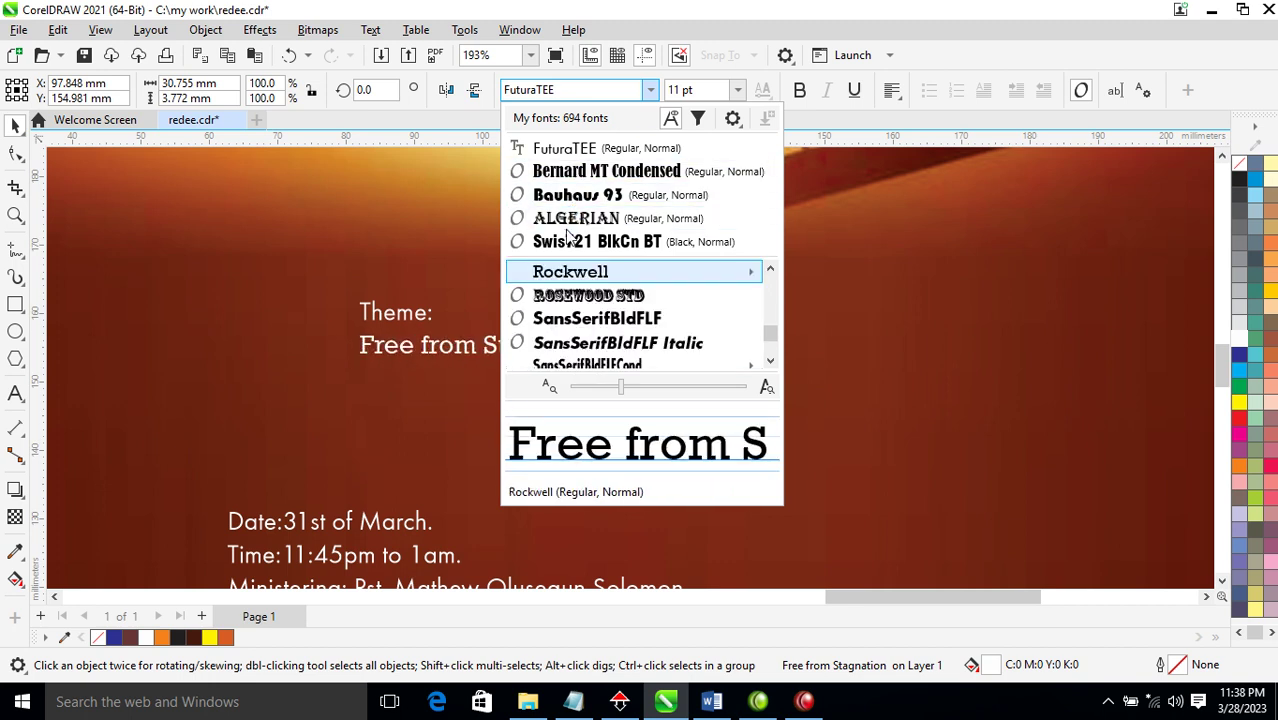
pyautogui.write('b')
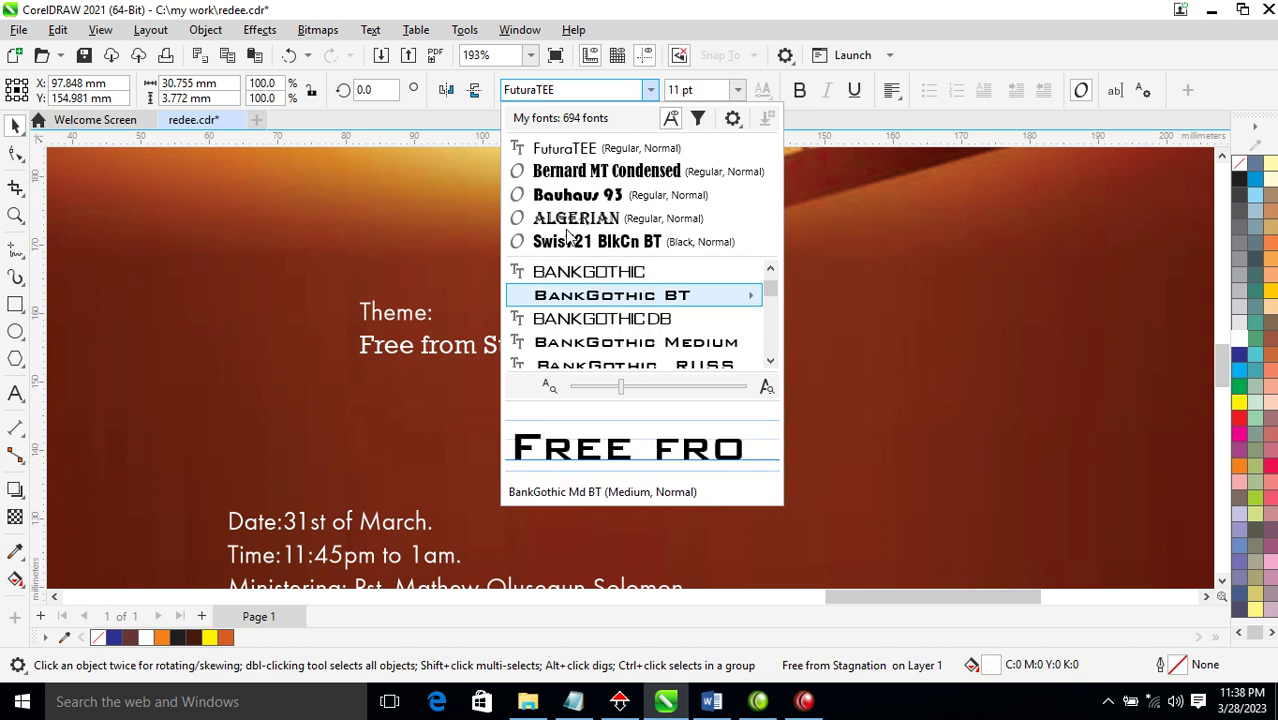
pyautogui.press('Down')
pyautogui.press('Down')
pyautogui.press('Down')
pyautogui.press('Down')
pyautogui.press('Down')
pyautogui.press('Down')
pyautogui.press('Down')
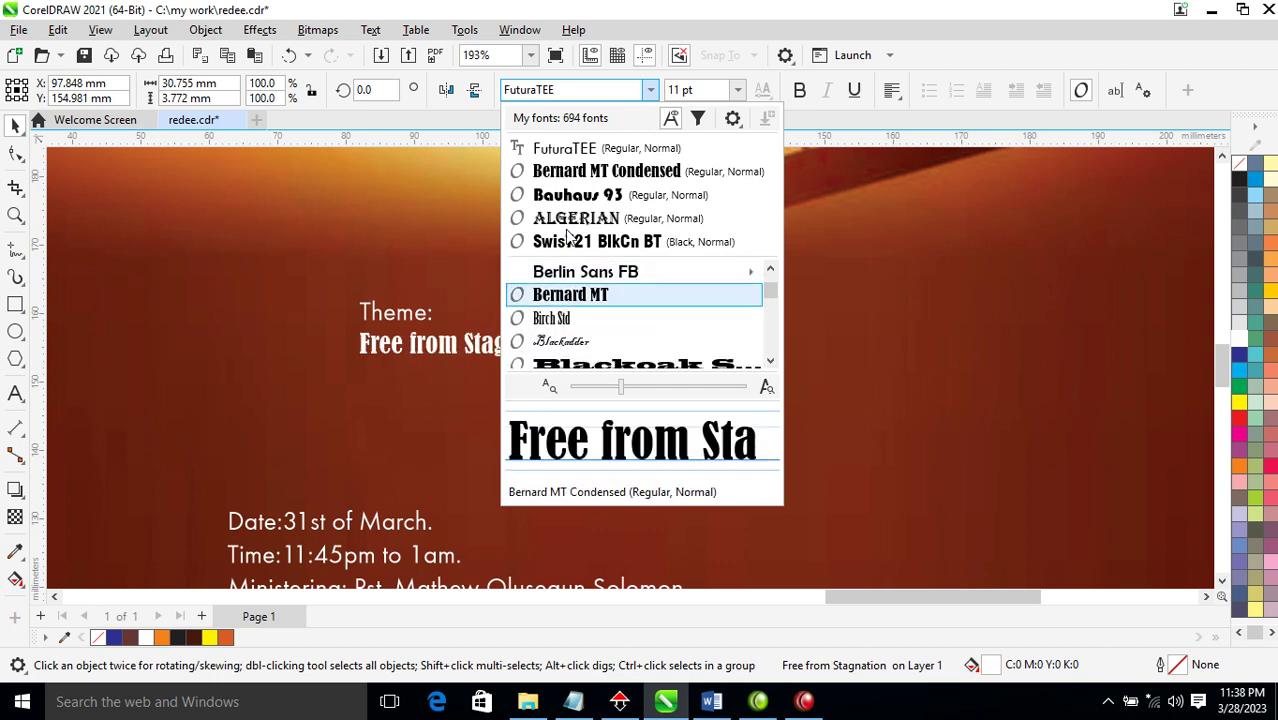
pyautogui.press('Down')
pyautogui.press('Down')
pyautogui.press('Down')
pyautogui.press('Down')
pyautogui.press('Down')
pyautogui.press('Down')
pyautogui.press('Down')
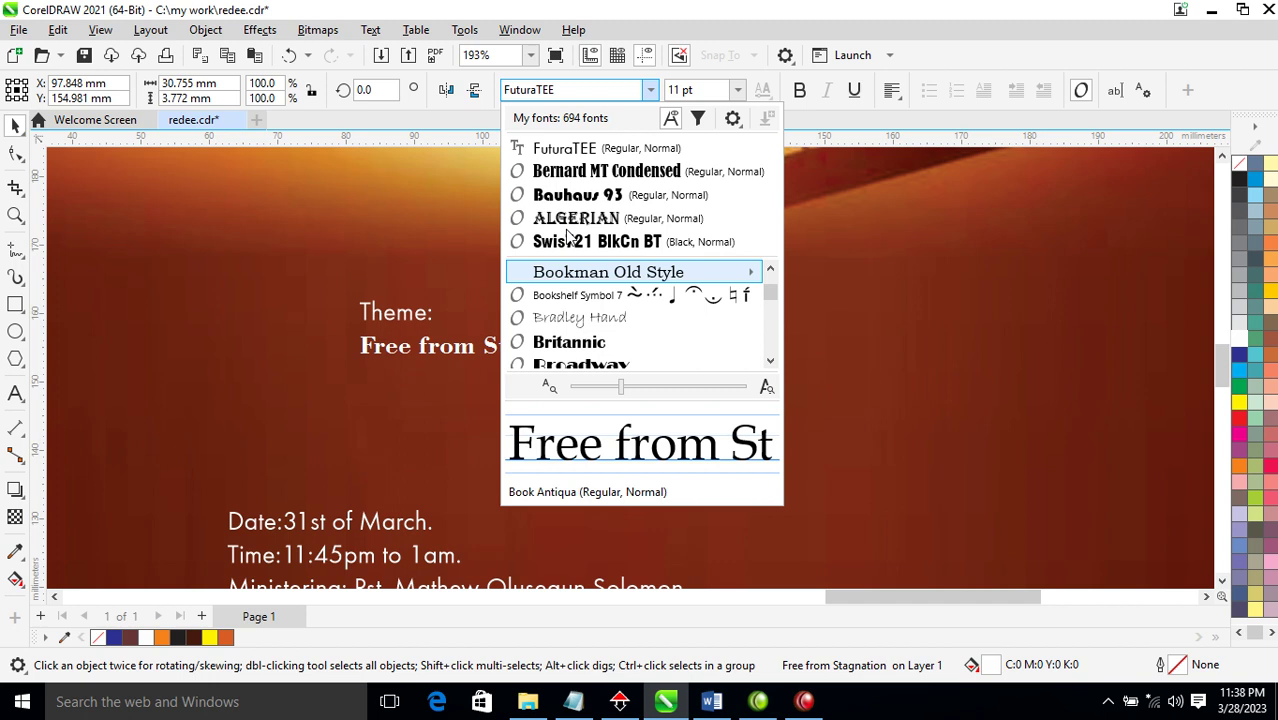
pyautogui.press('Down')
pyautogui.press('Down')
pyautogui.press('Down')
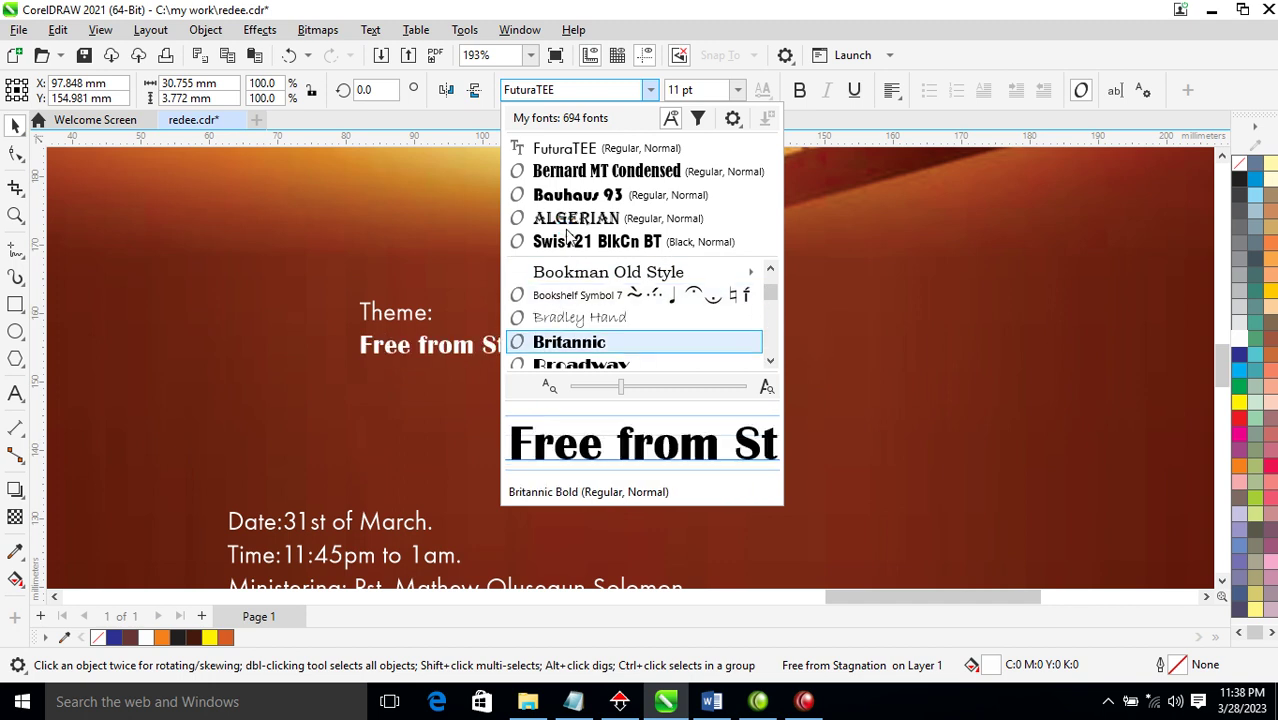
pyautogui.press('Down')
pyautogui.press('Down')
pyautogui.press('Down')
pyautogui.press('Down')
pyautogui.press('Down')
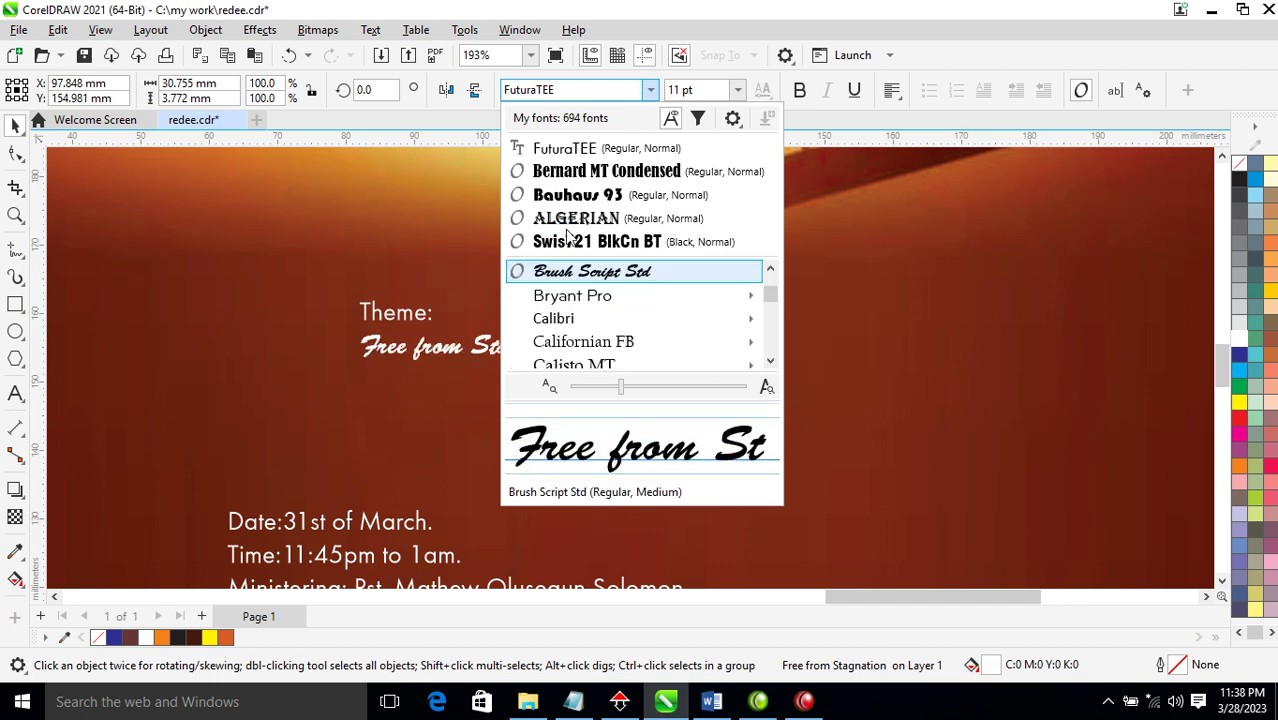
pyautogui.press('Down')
pyautogui.press('Down')
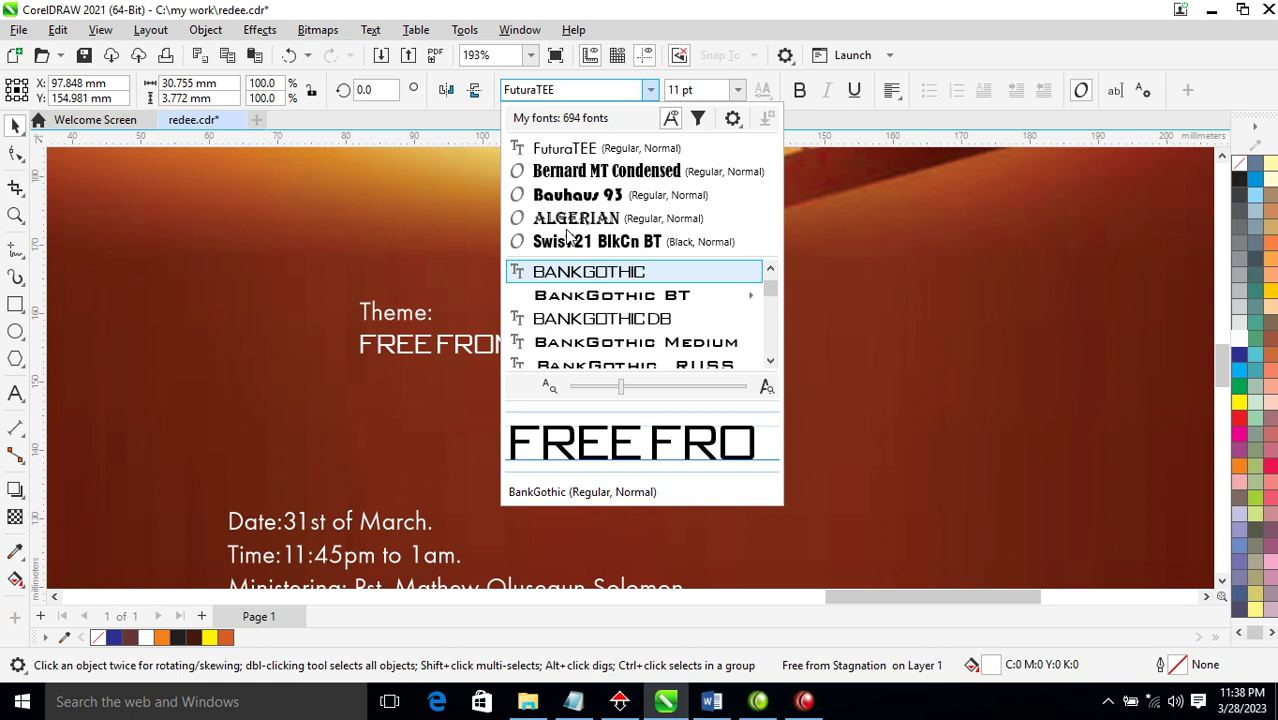
pyautogui.press('Escape')
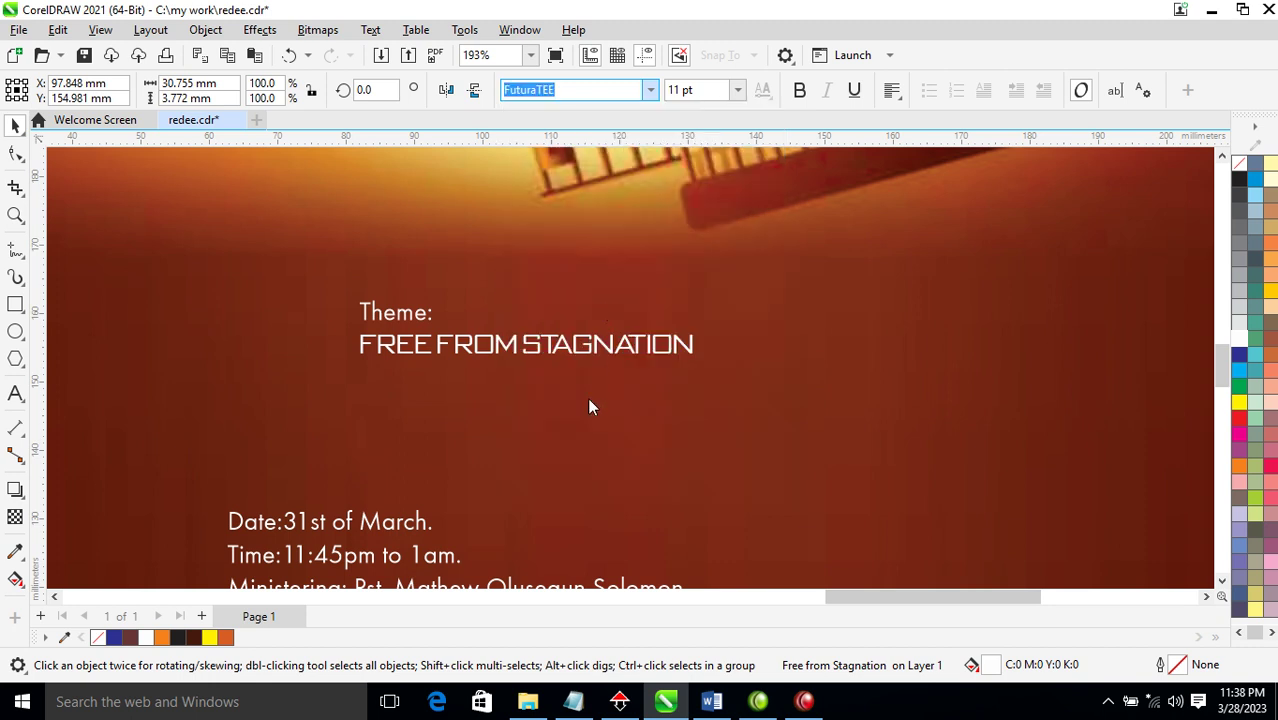
# Step: Enlarge Free from Stagnation to about twice its size and break it into separate words
pyautogui.press('Escape')
pyautogui.click(650, 89)
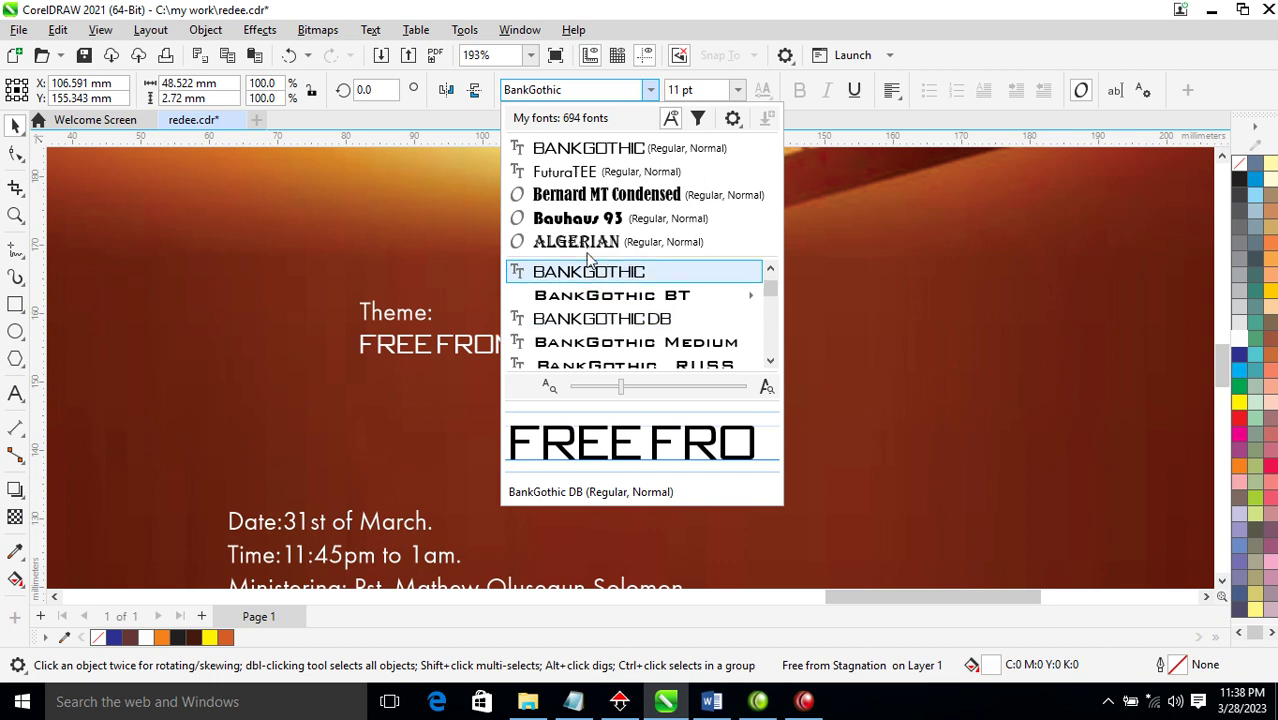
pyautogui.press('Escape')
pyautogui.moveTo(578, 365); pyautogui.dragTo(822, 456)
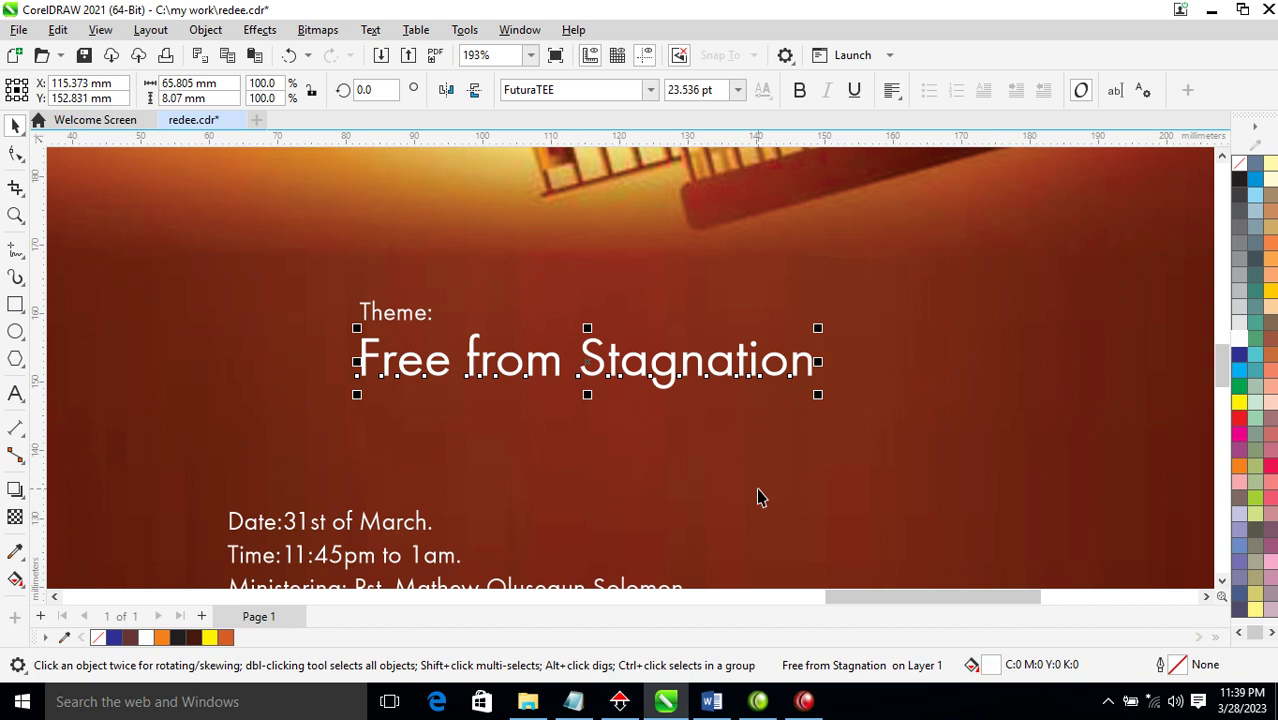
pyautogui.hotkey('ctrl', 'k')
# Step: Move Stagnation onto its own line below, make it bold and scale it huge
pyautogui.moveTo(730, 368); pyautogui.dragTo(563, 439)
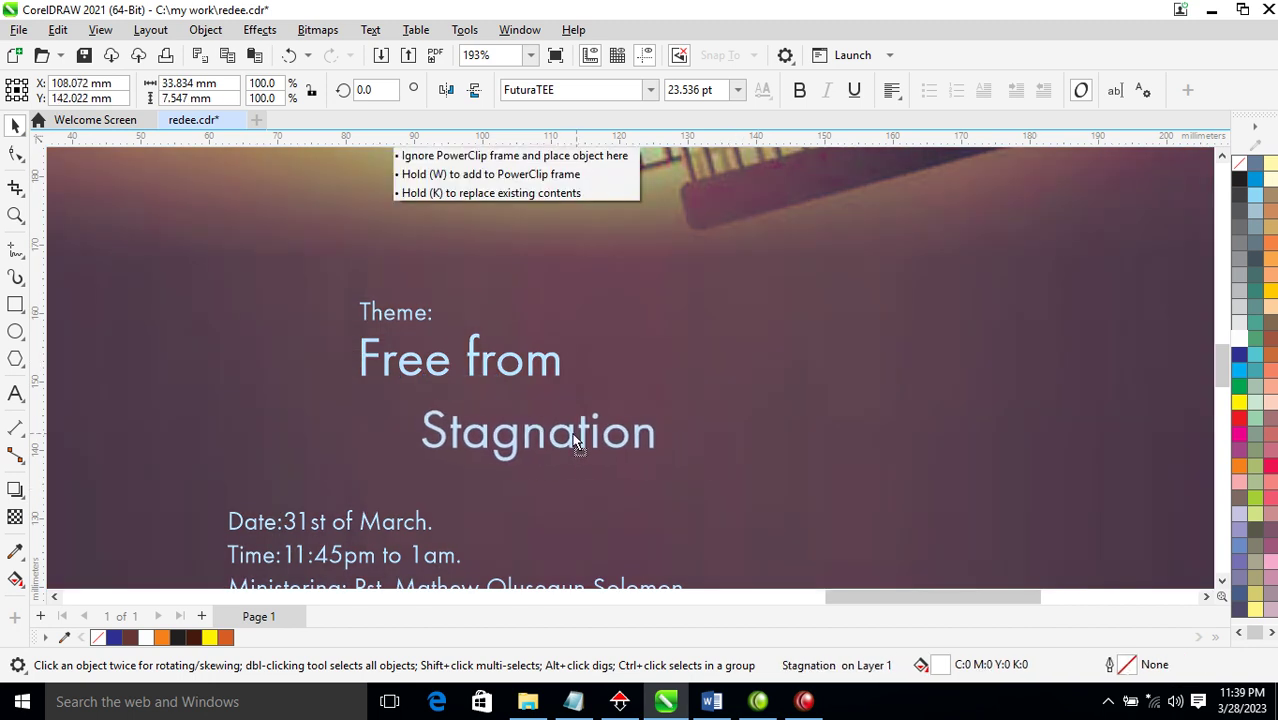
pyautogui.click(800, 90)
pyautogui.moveTo(718, 478); pyautogui.dragTo(1110, 542)
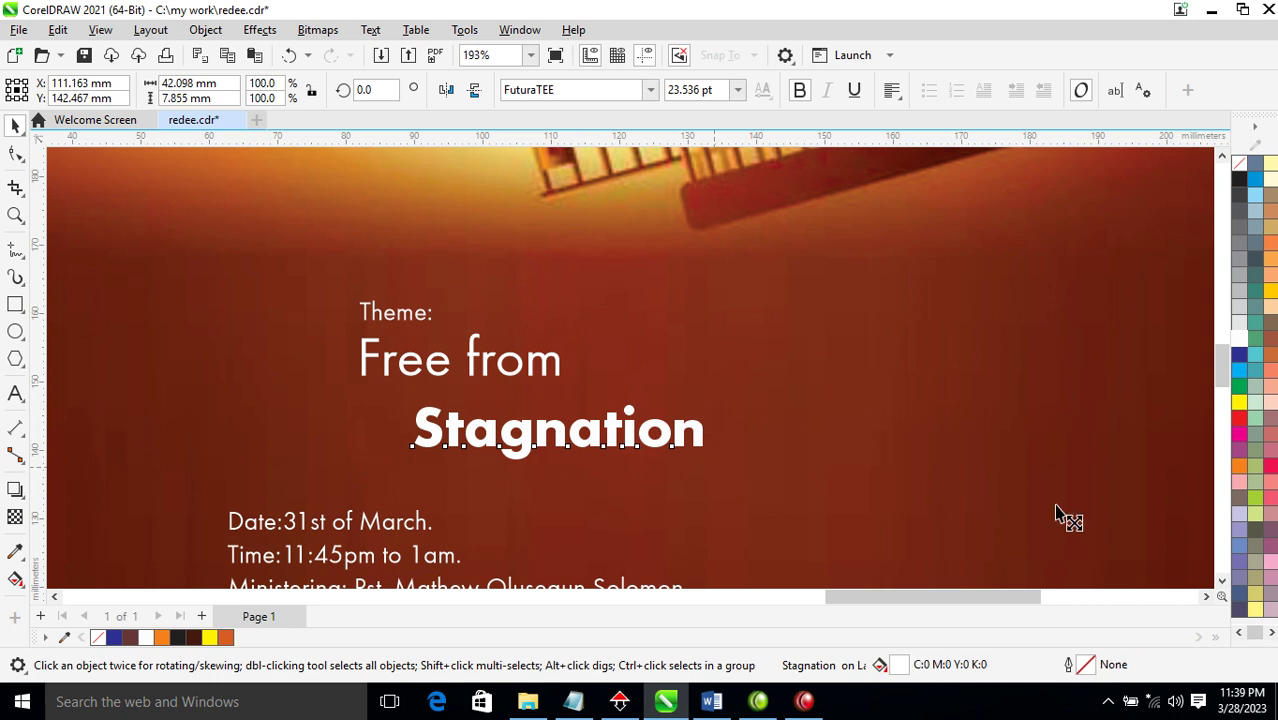
pyautogui.scroll(-2, 968, 512)
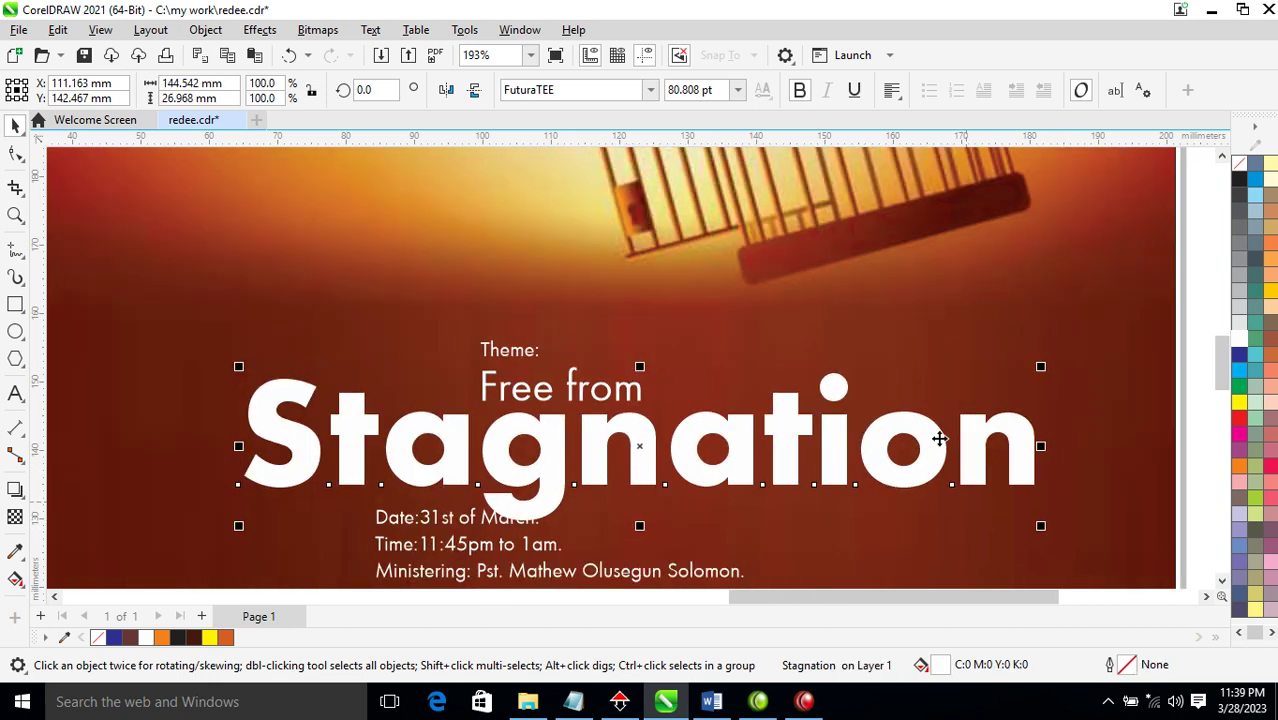
pyautogui.scroll(-3, 942, 437)
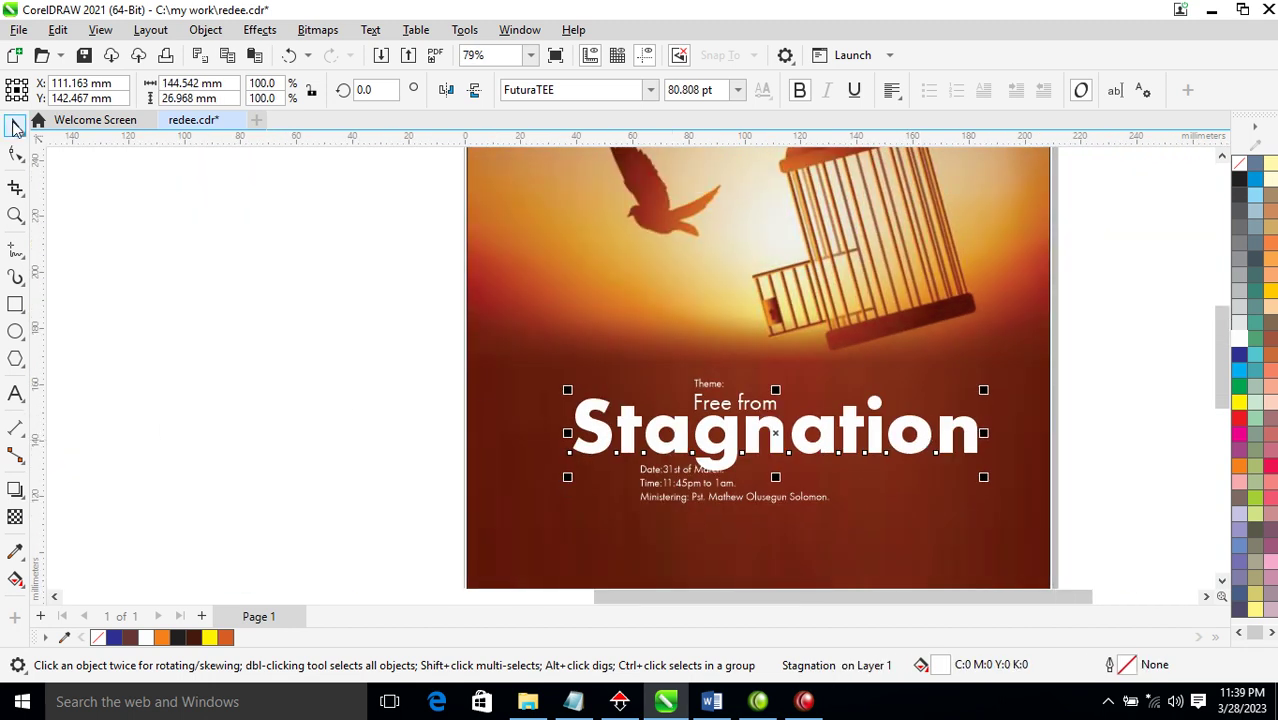
# Step: Tighten the letter spacing of Stagnation with the Shape tool
pyautogui.click(15, 152)
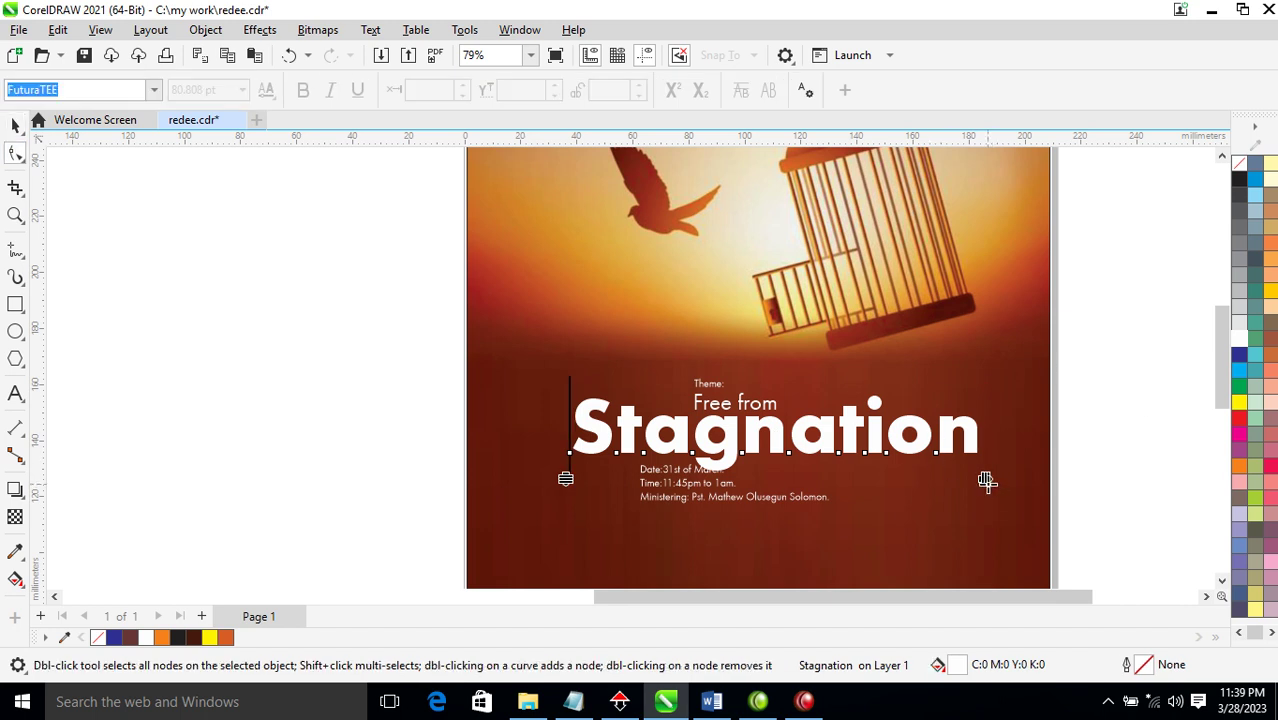
pyautogui.moveTo(985, 479); pyautogui.dragTo(927, 480)
pyautogui.press('space')
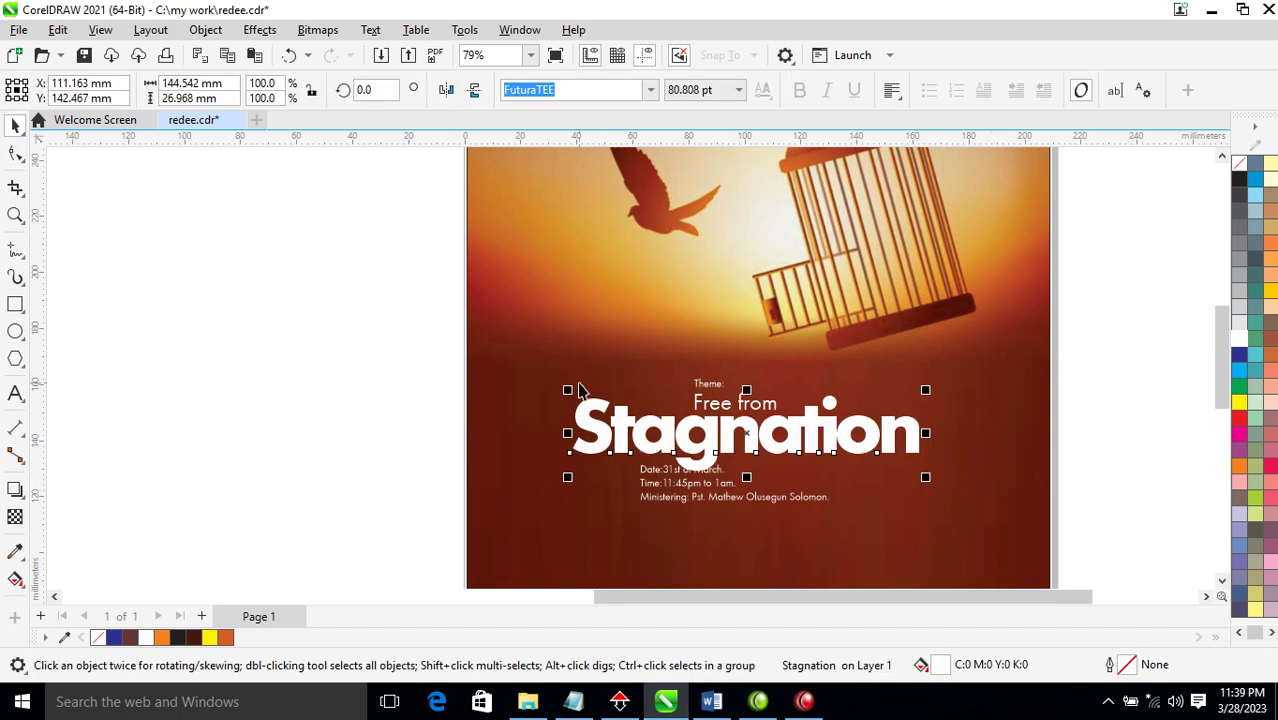
pyautogui.press('z')
pyautogui.moveTo(484, 310); pyautogui.dragTo(1050, 500)
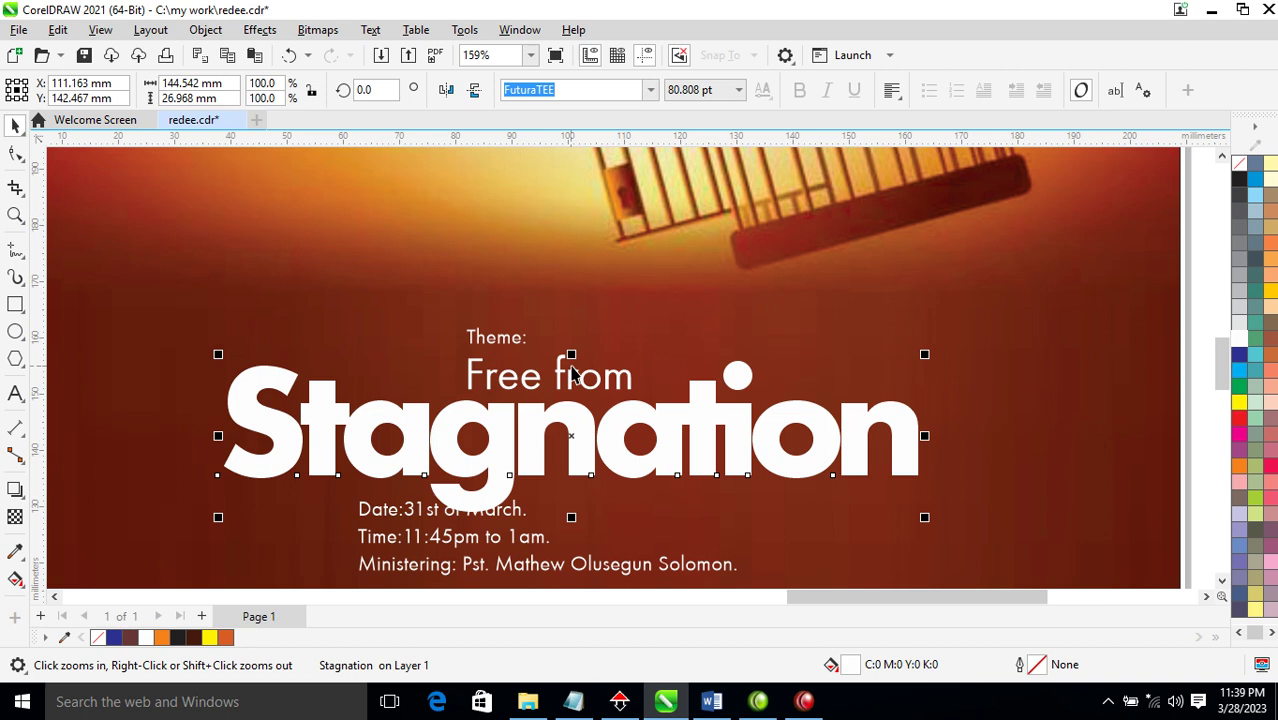
pyautogui.press('space')
# Step: Enlarge Free to about three times its size and nudge from up and right
pyautogui.click(565, 377)
pyautogui.click(502, 368)
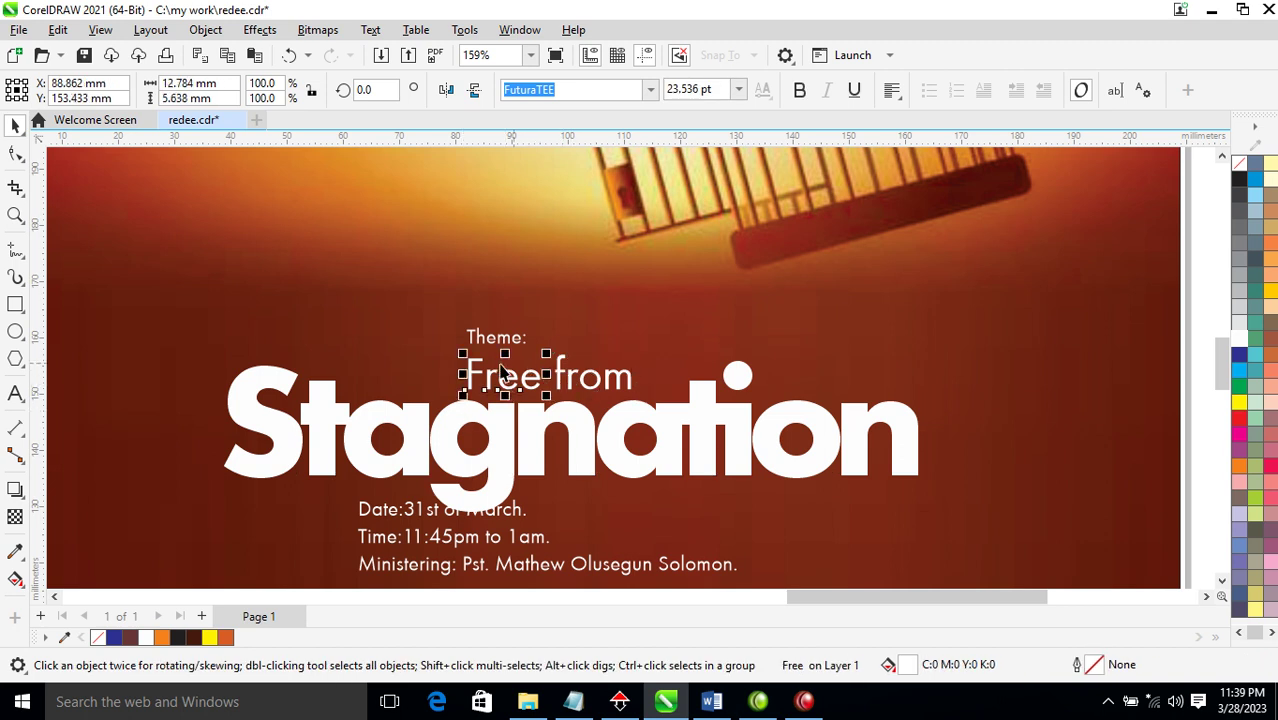
pyautogui.moveTo(462, 353); pyautogui.dragTo(316, 264)
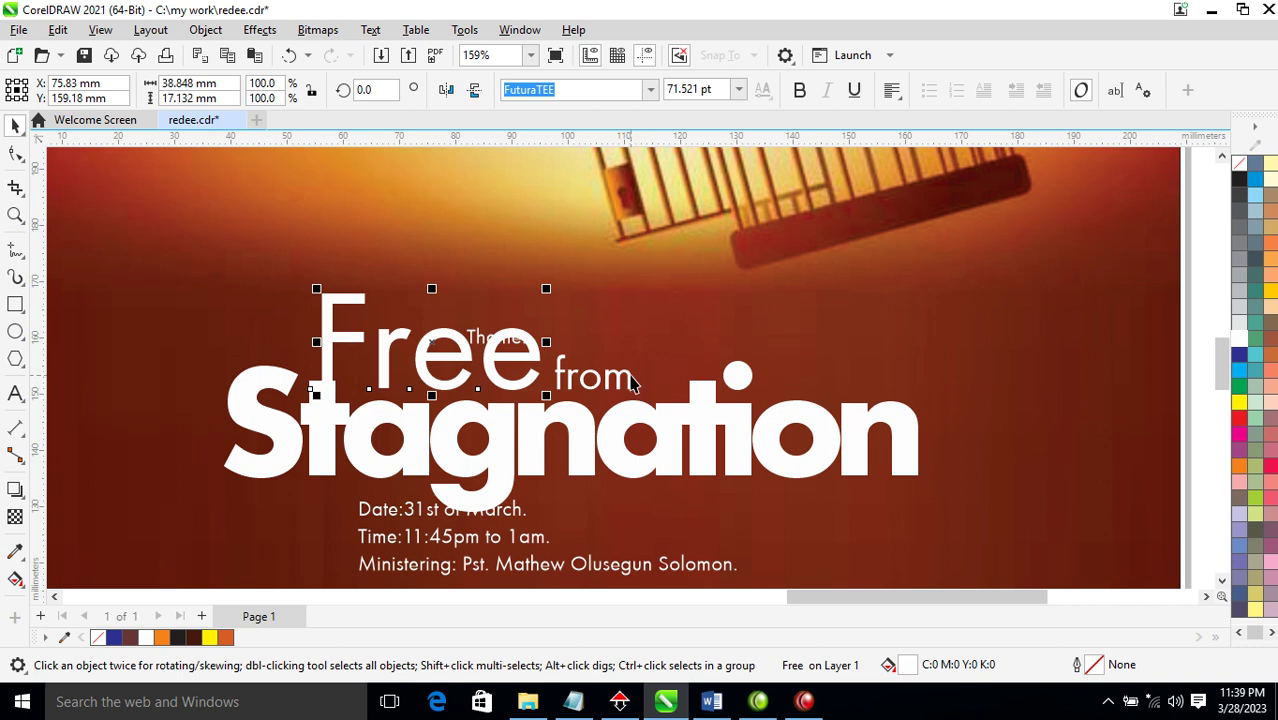
pyautogui.moveTo(632, 381); pyautogui.dragTo(644, 364)
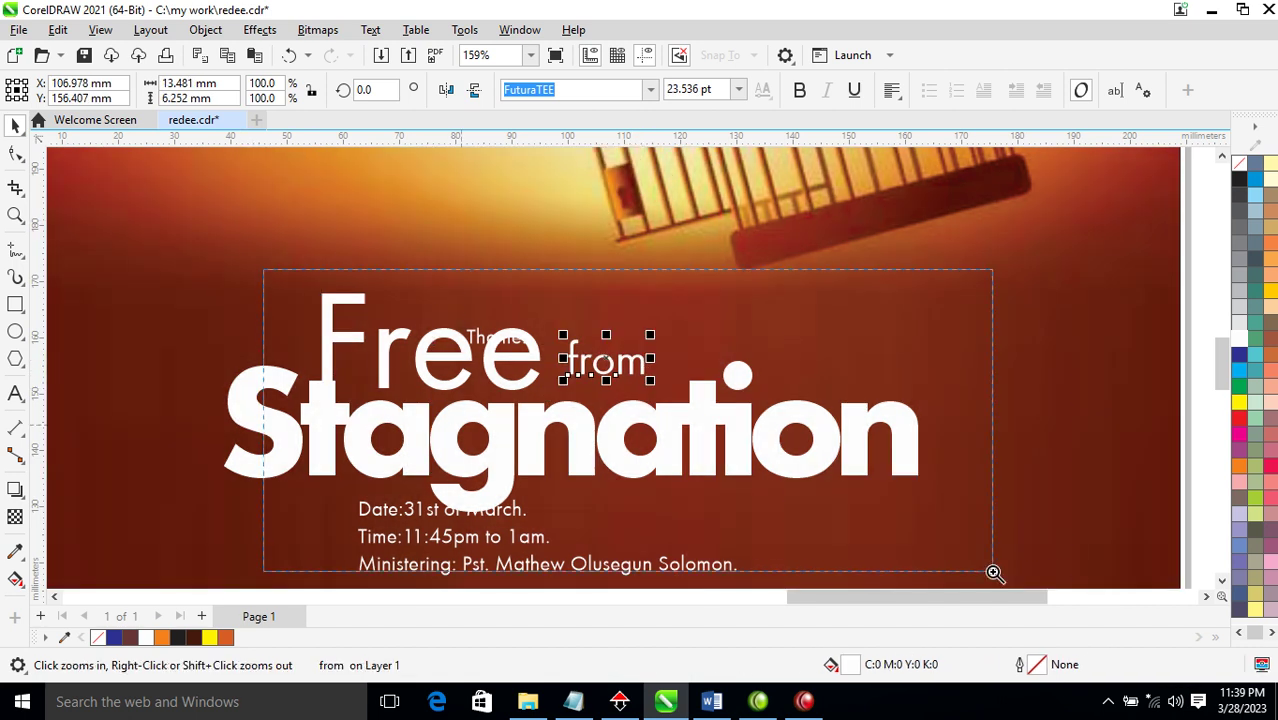
pyautogui.scroll(1, 713, 486)
pyautogui.scroll(-1, 600, 380)
pyautogui.scroll(-2, 567, 352)
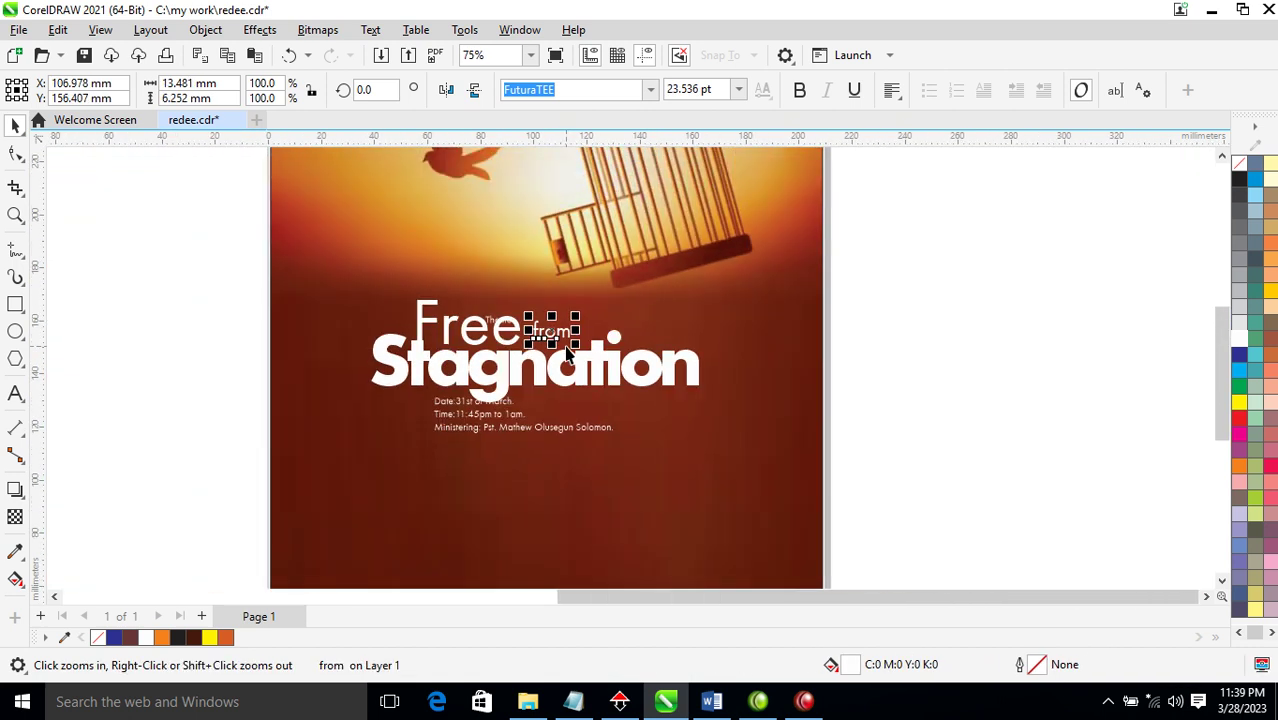
pyautogui.scroll(-2, 567, 352)
pyautogui.moveTo(316, 234); pyautogui.dragTo(787, 508)
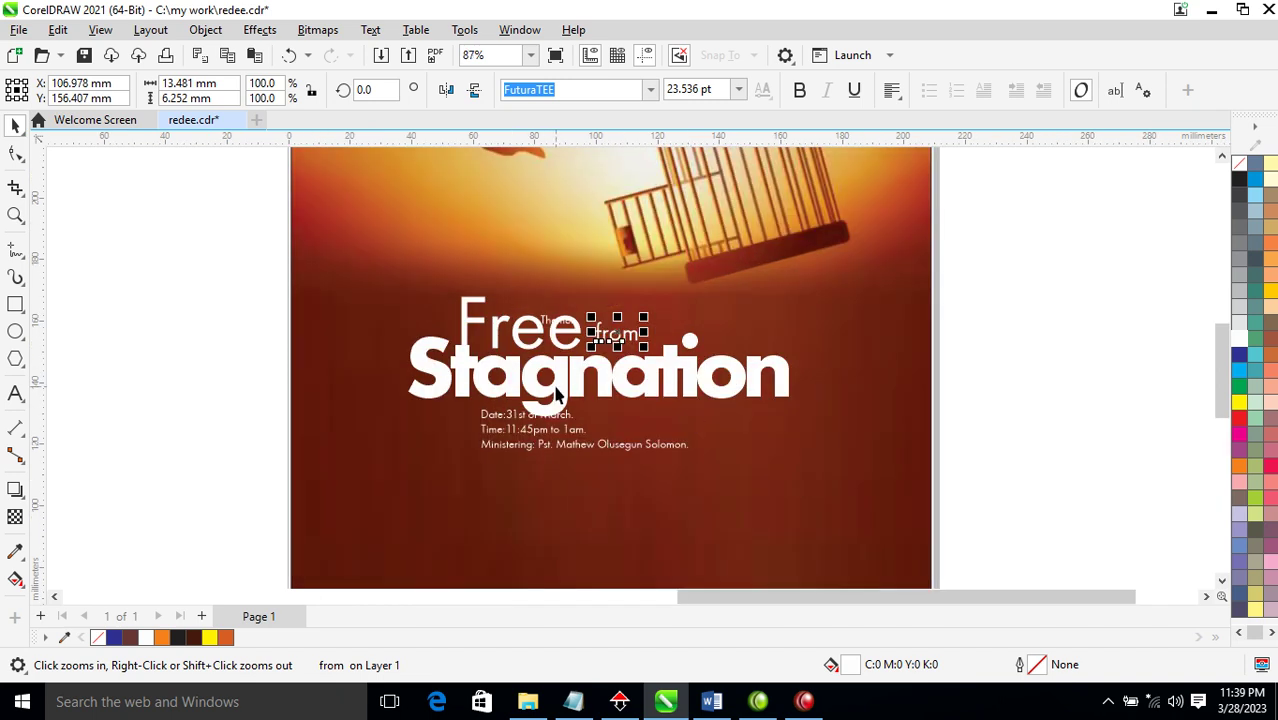
# Step: Scale Free to about 150%, enlarge Stagnation to match, and align Free above it
pyautogui.moveTo(542, 337); pyautogui.dragTo(512, 338)
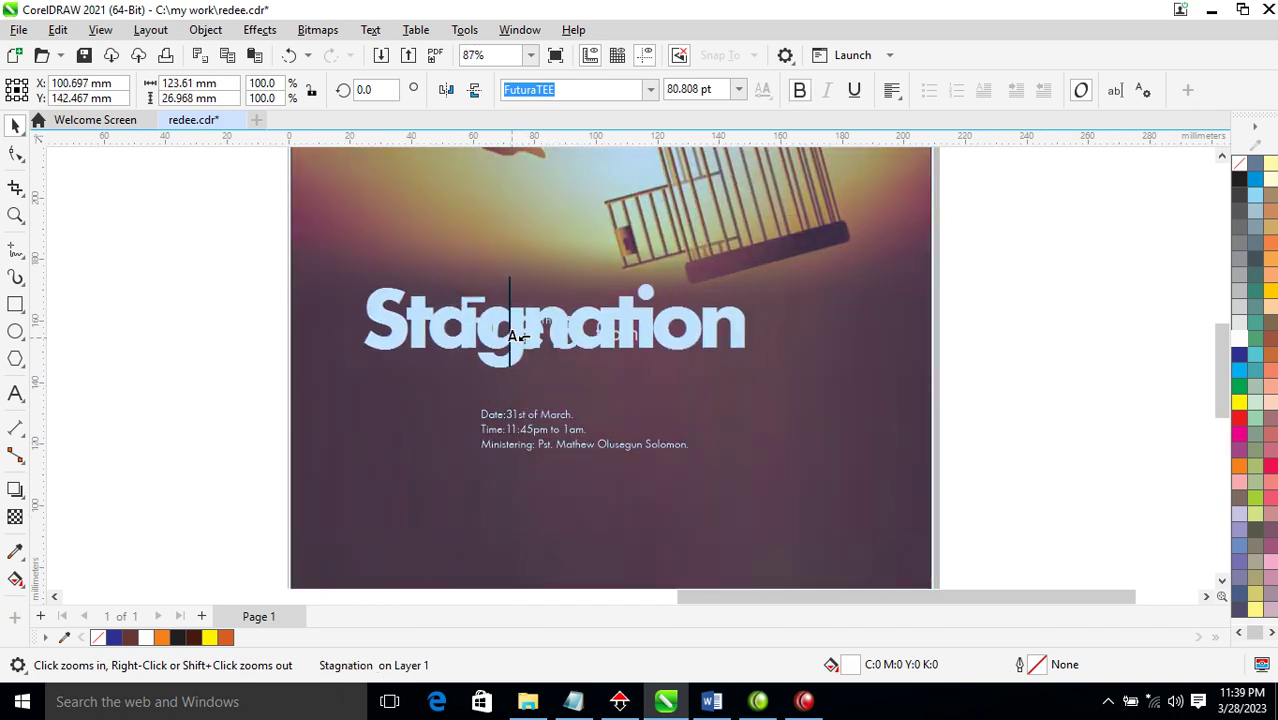
pyautogui.click(540, 325)
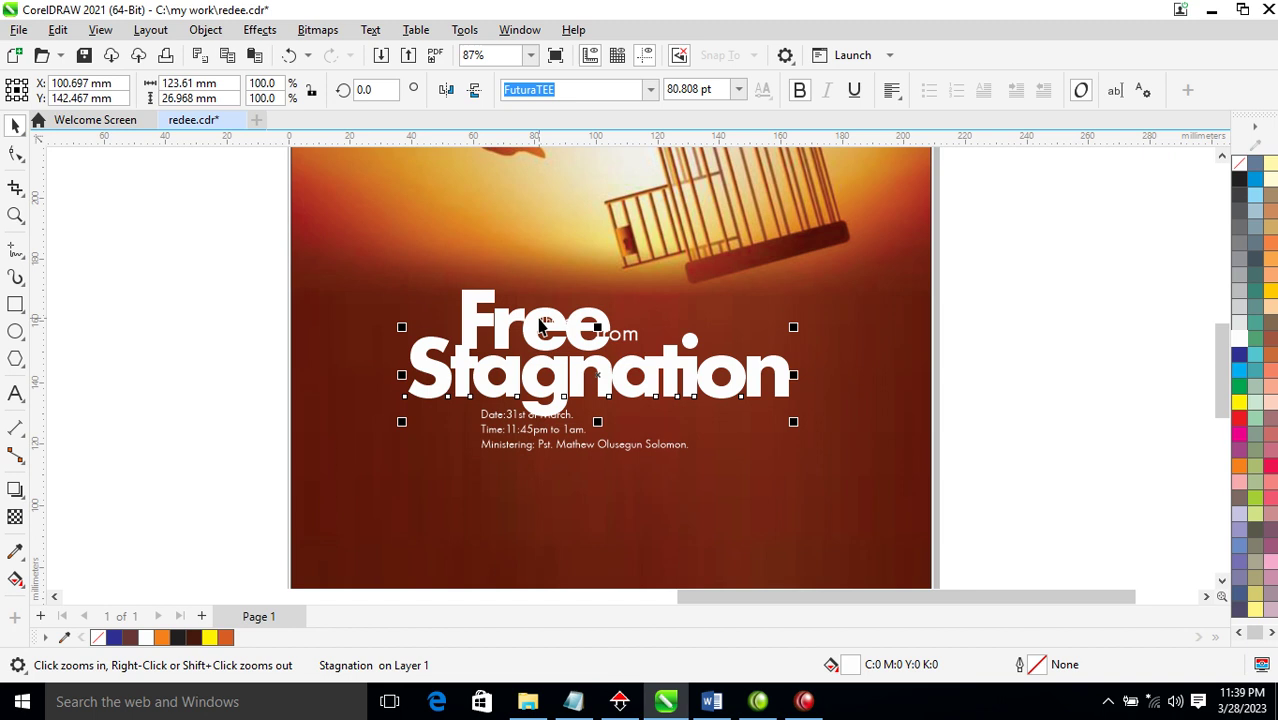
pyautogui.moveTo(632, 342); pyautogui.dragTo(415, 391)
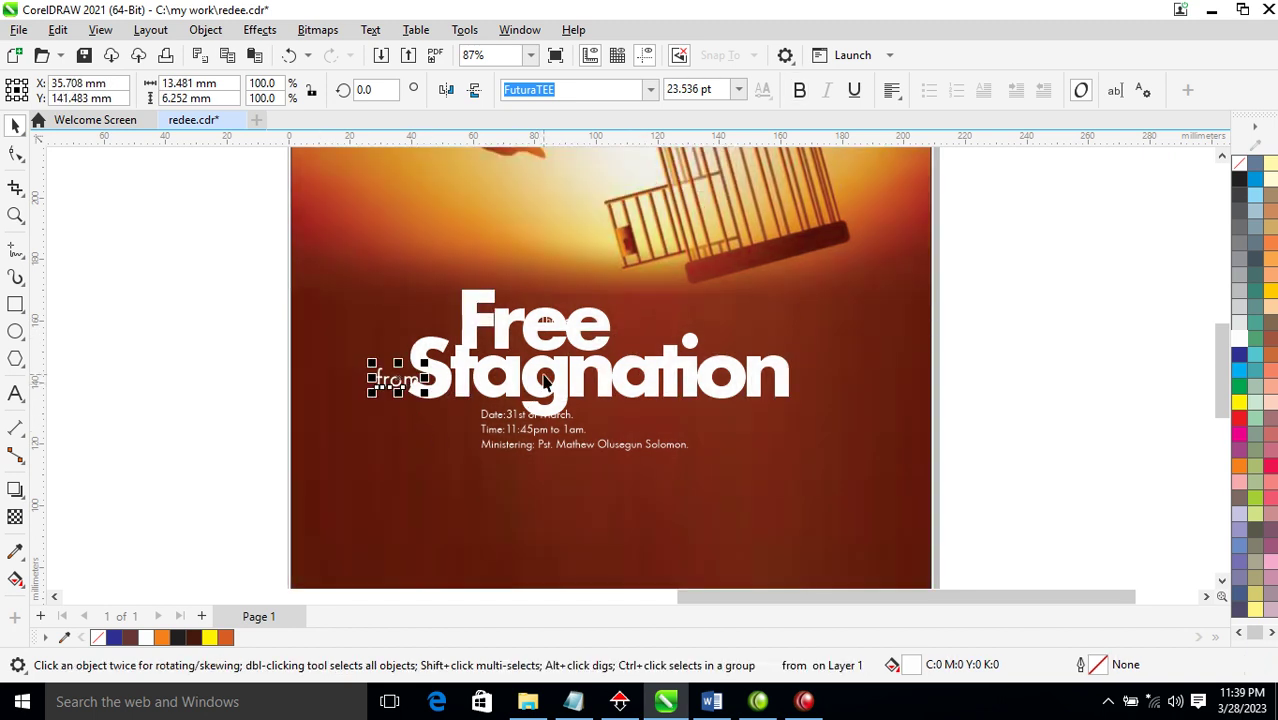
pyautogui.moveTo(561, 388); pyautogui.dragTo(568, 393)
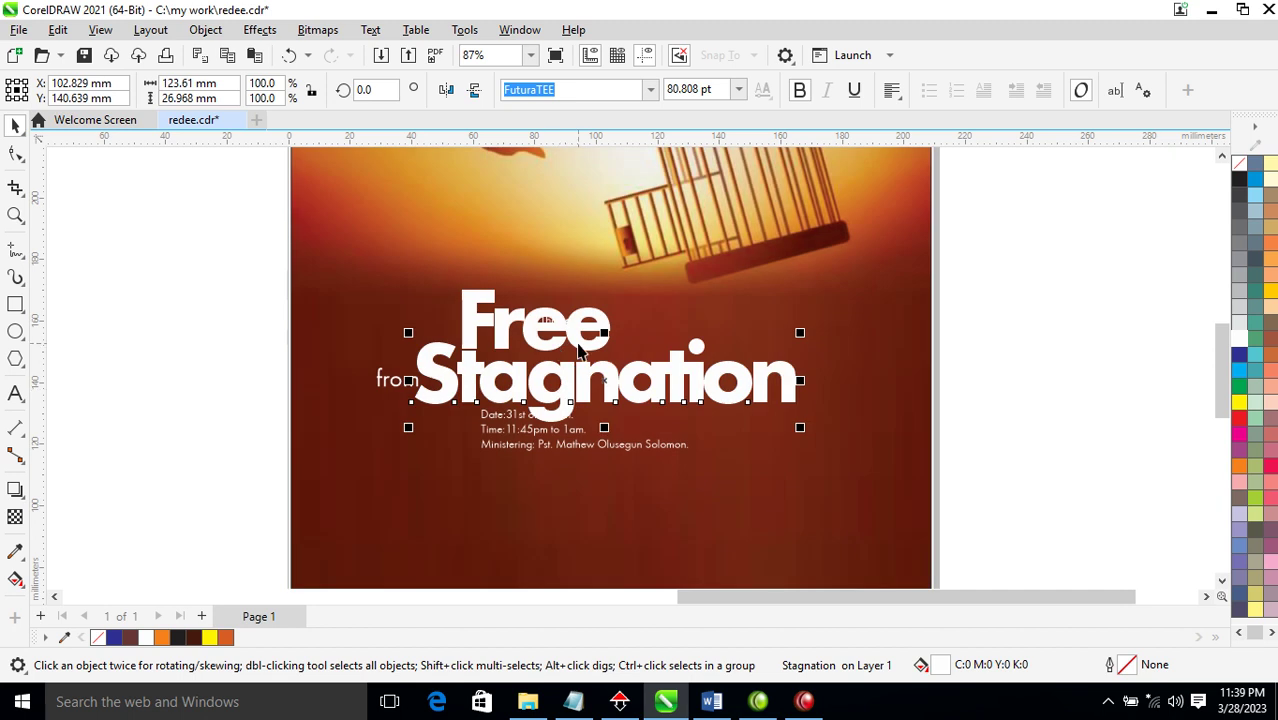
pyautogui.click(598, 320)
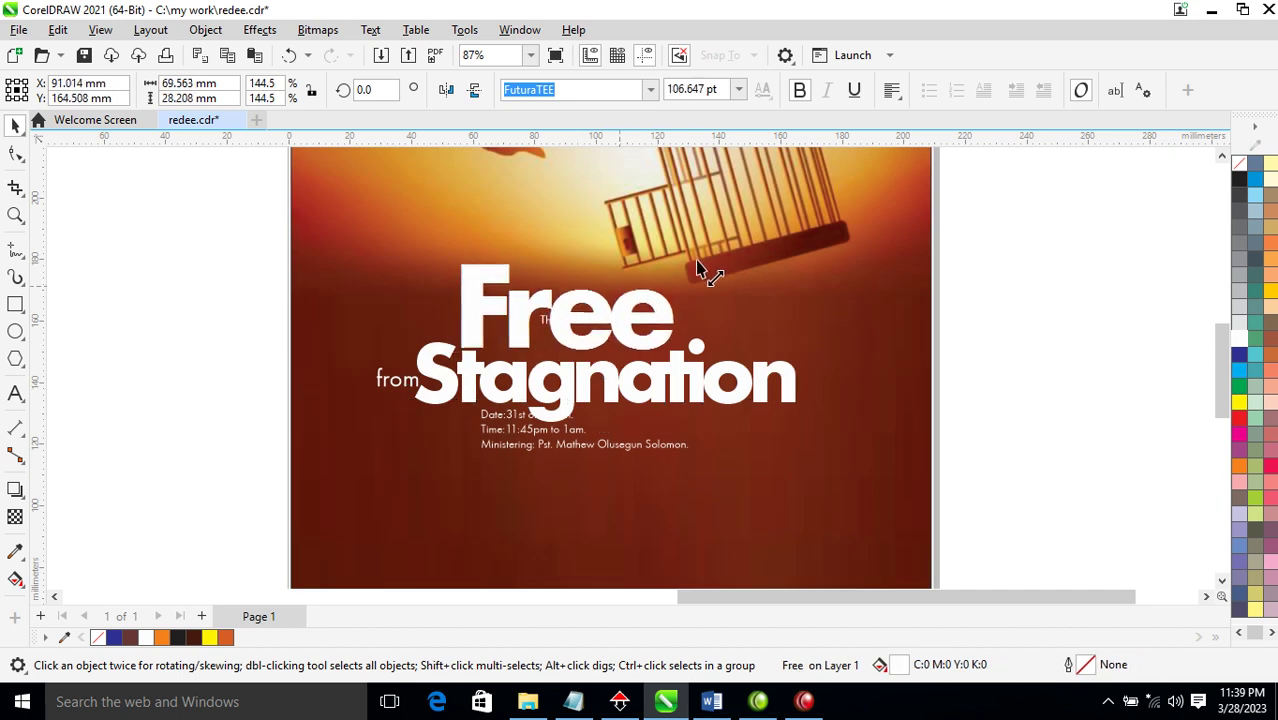
pyautogui.moveTo(615, 287); pyautogui.dragTo(684, 263)
pyautogui.click(676, 375)
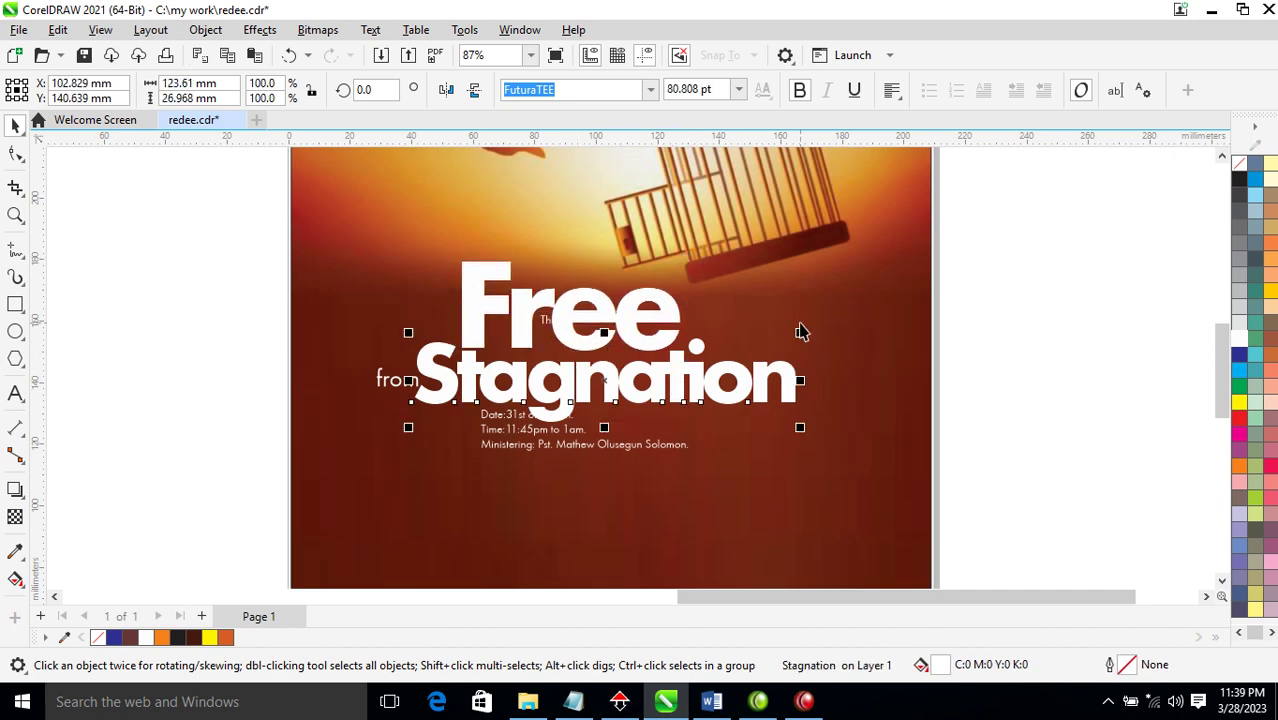
pyautogui.hotkey('ctrl', 'r')
pyautogui.moveTo(853, 358); pyautogui.dragTo(853, 387)
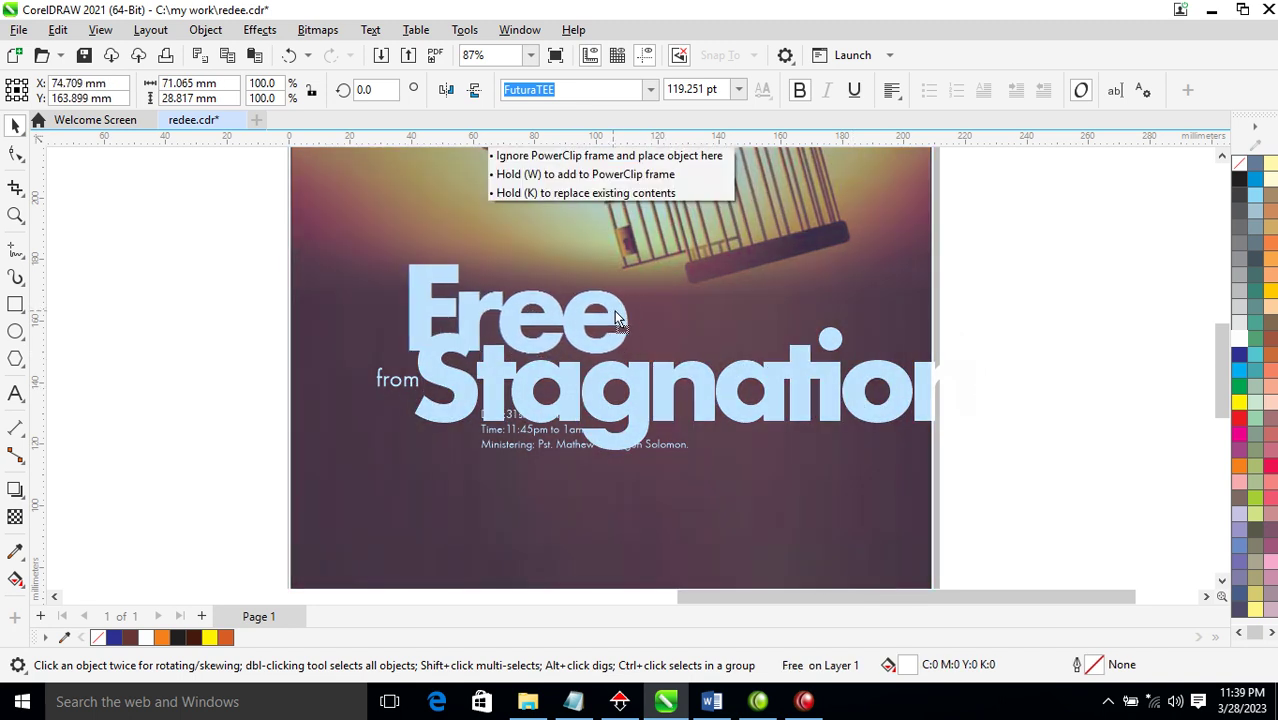
pyautogui.moveTo(651, 313); pyautogui.dragTo(612, 312)
# Step: Place the word from beside Free
pyautogui.moveTo(405, 391); pyautogui.dragTo(685, 333)
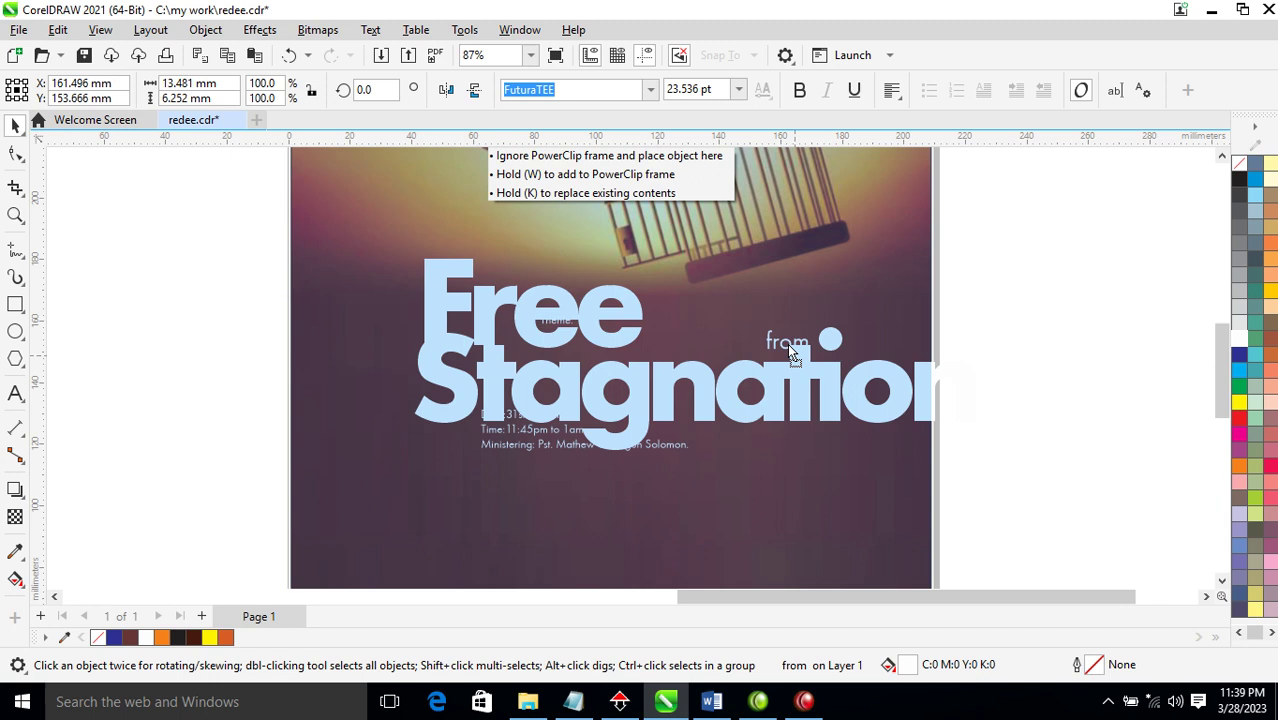
pyautogui.press('z')
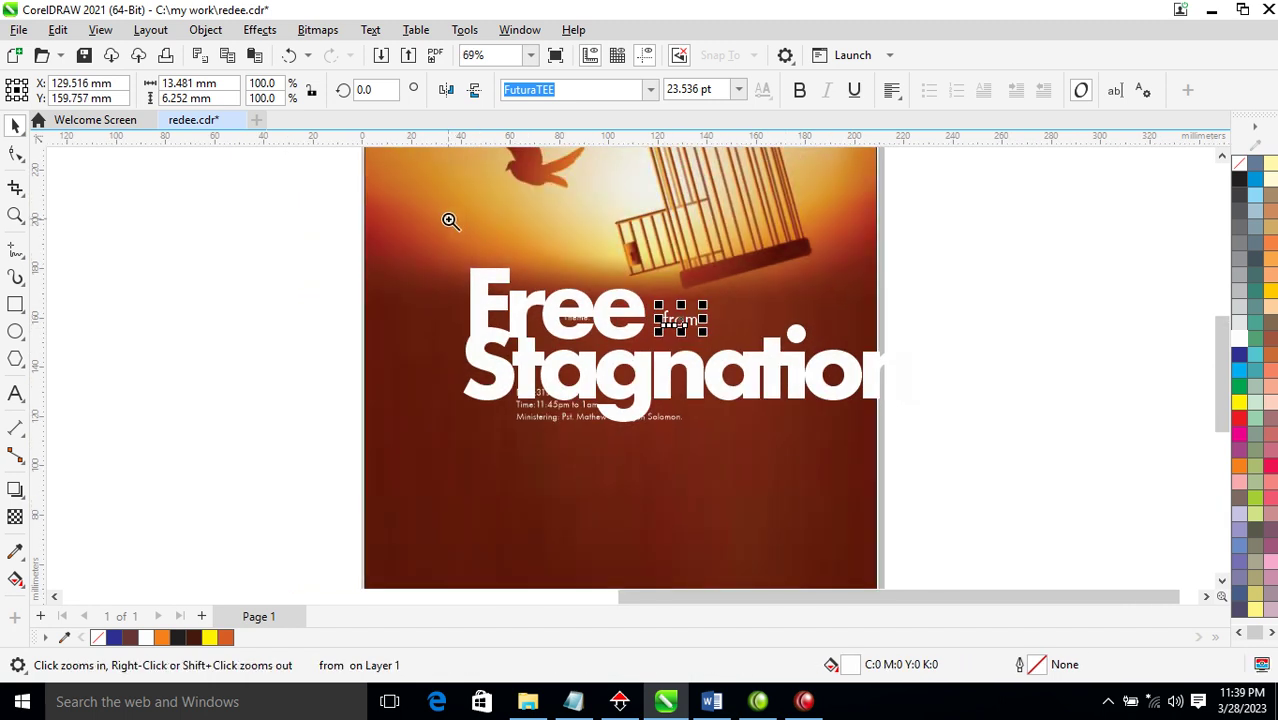
pyautogui.moveTo(413, 228); pyautogui.dragTo(888, 428)
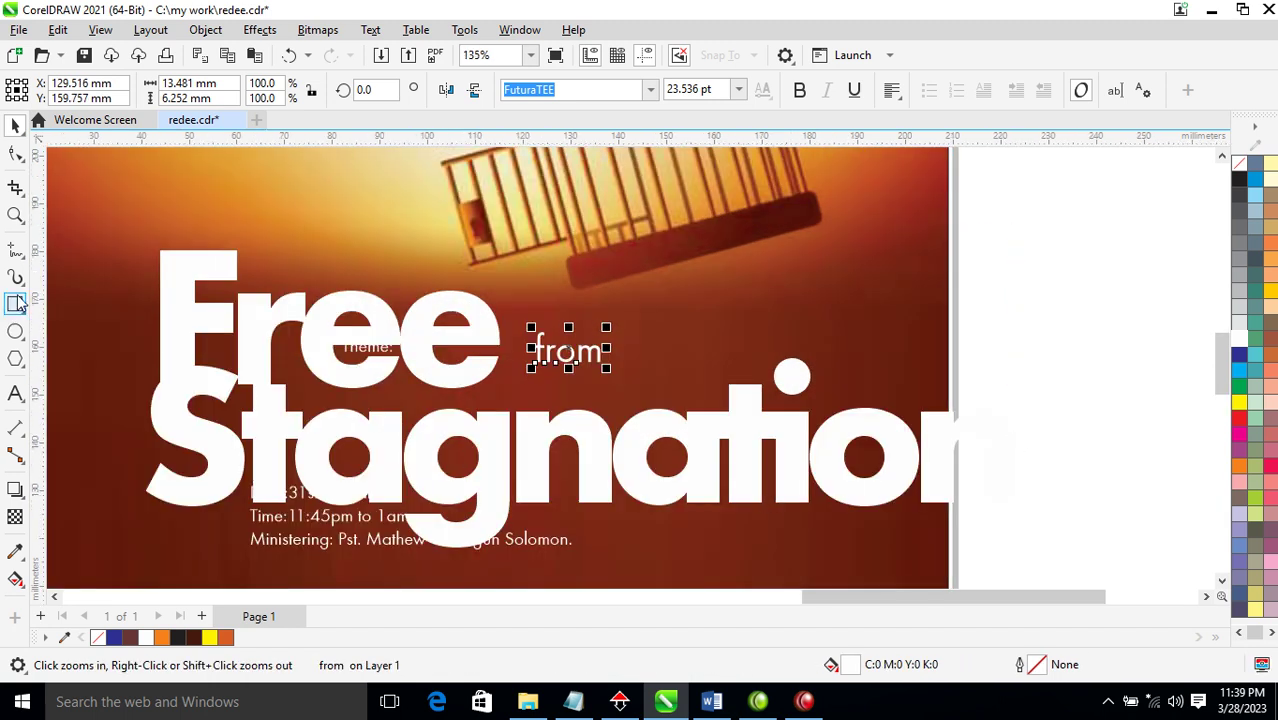
# Step: Draw a rectangle over from, convert it to curves and reshape it into a triangle
pyautogui.click(16, 306)
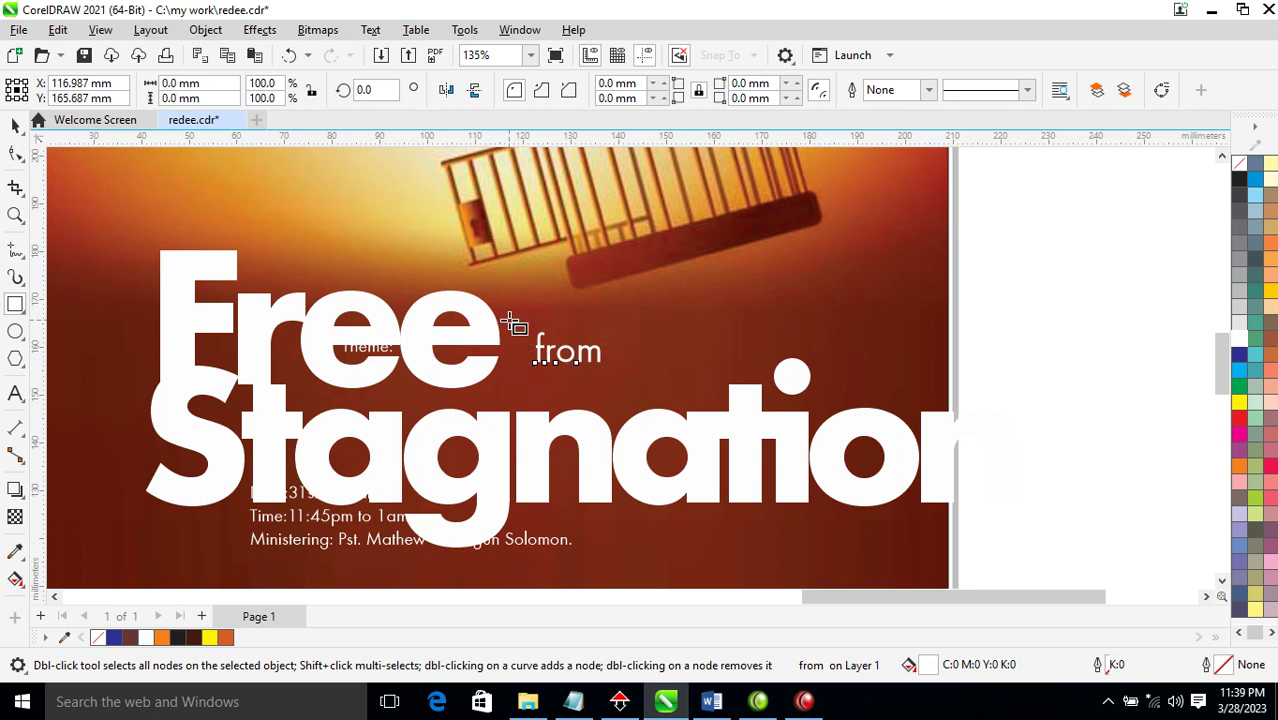
pyautogui.moveTo(509, 321); pyautogui.dragTo(650, 380)
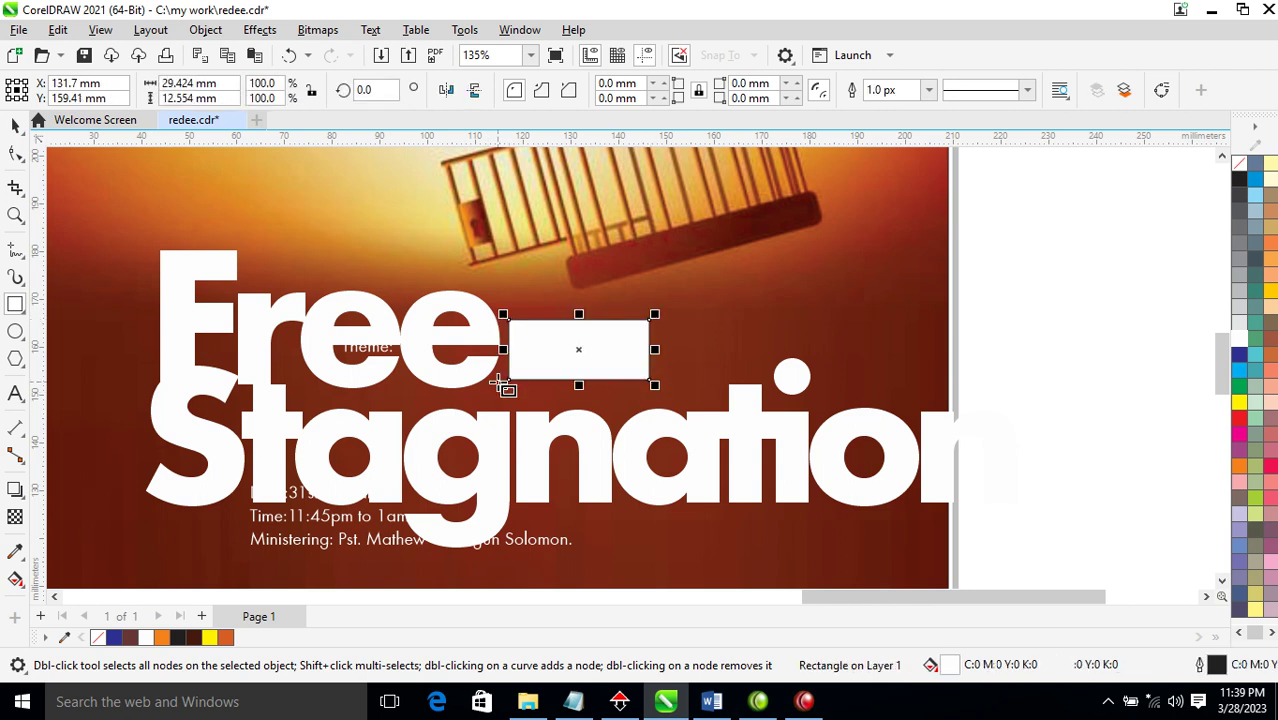
pyautogui.rightClick(581, 345)
pyautogui.click(668, 165)
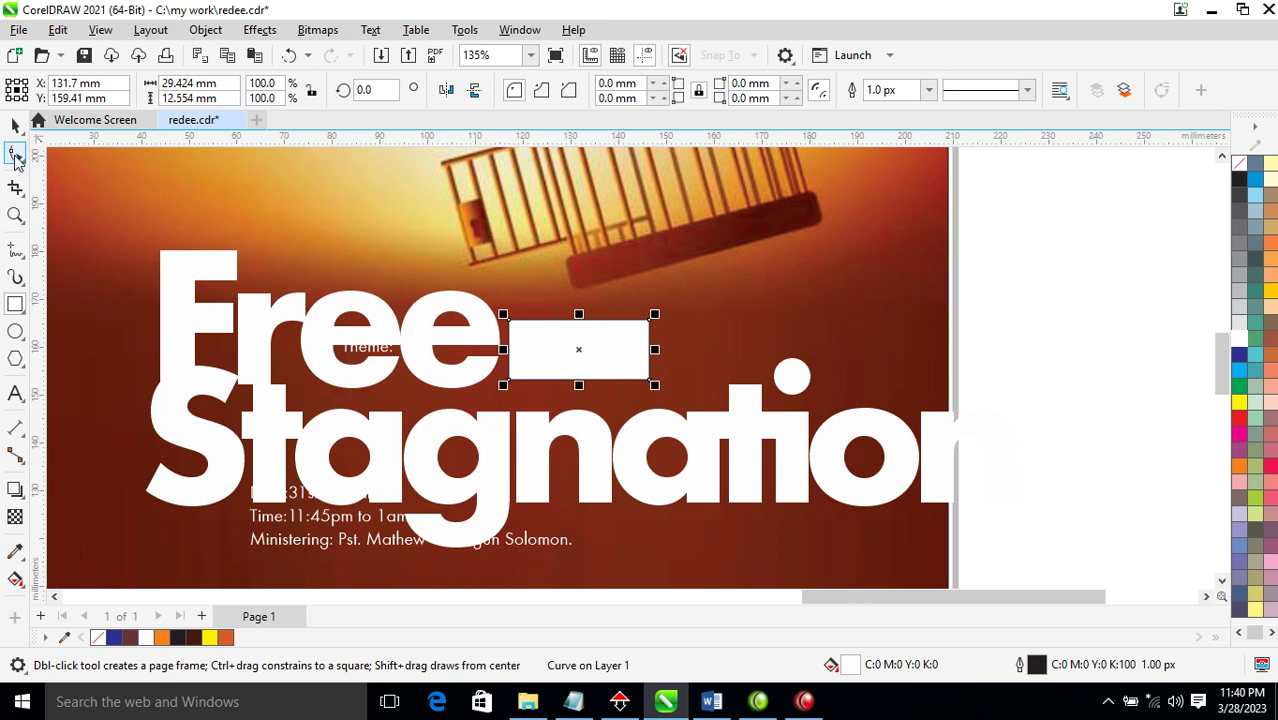
pyautogui.click(16, 155)
pyautogui.doubleClick(651, 321)
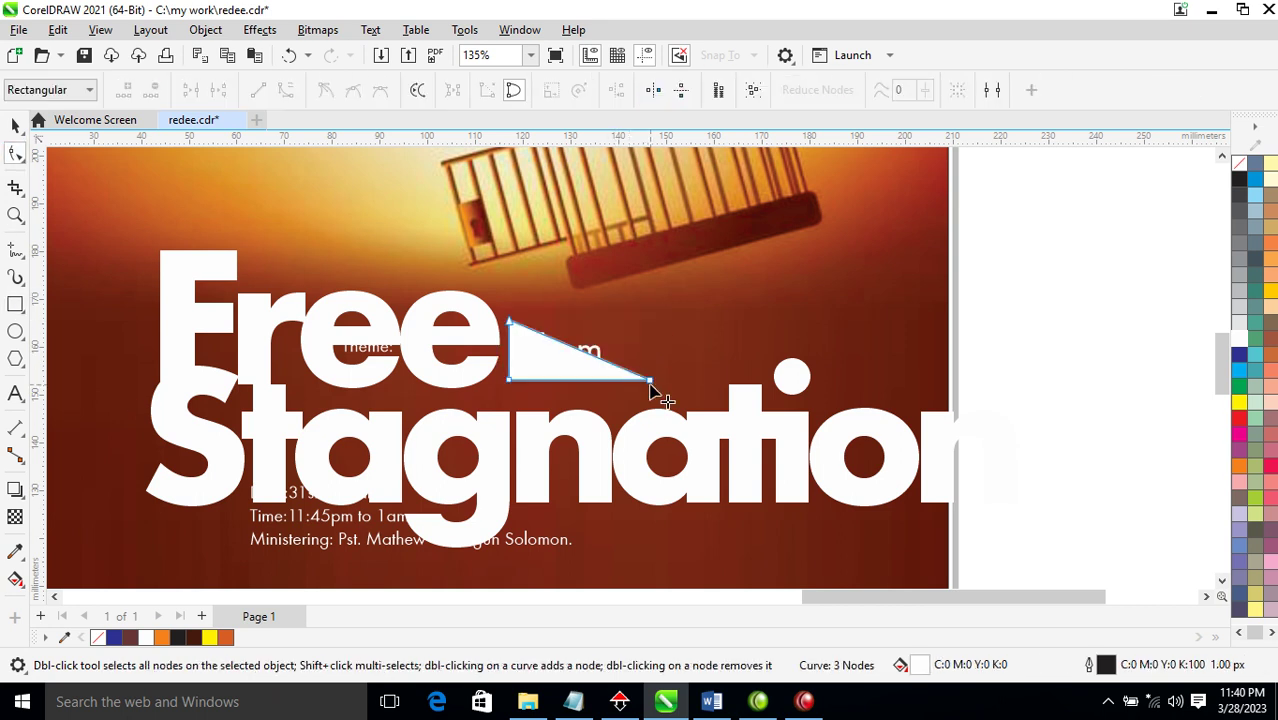
pyautogui.moveTo(649, 382); pyautogui.dragTo(733, 406)
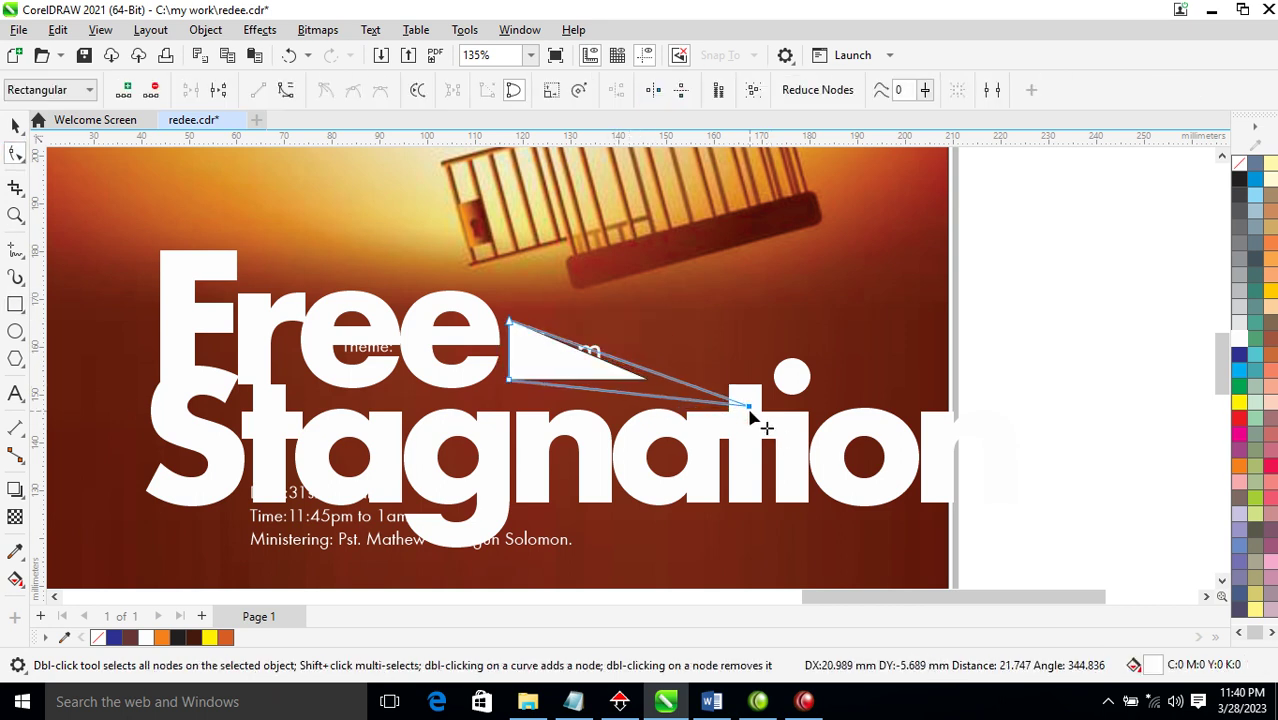
# Step: Bend the triangle's top and lower edges into a curved swoosh
pyautogui.rightClick(599, 354)
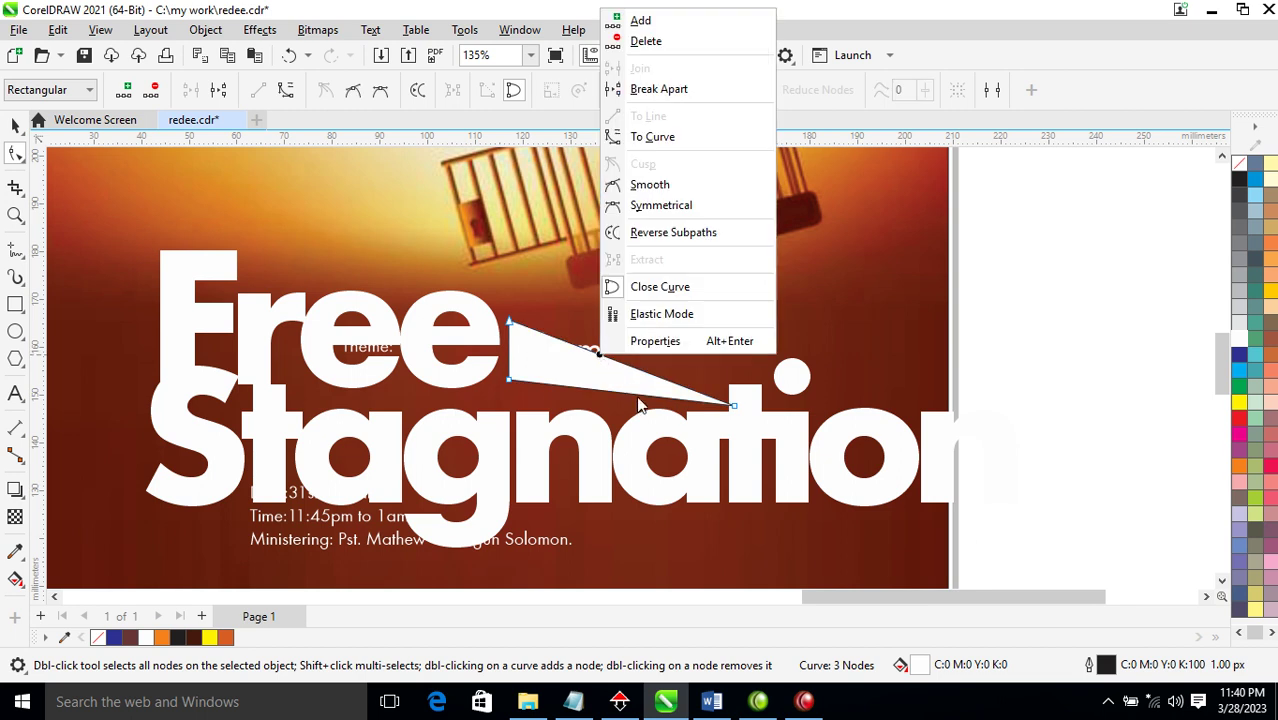
pyautogui.click(659, 137)
pyautogui.moveTo(600, 356); pyautogui.dragTo(617, 340)
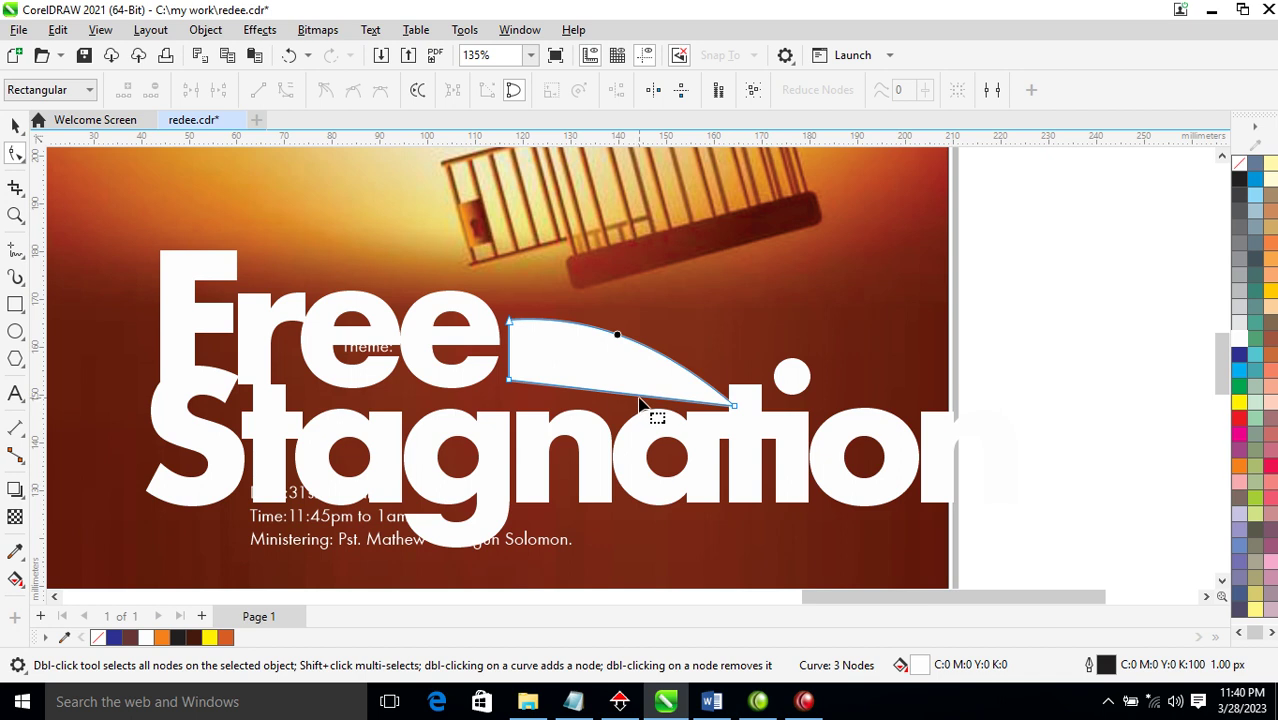
pyautogui.rightClick(640, 402)
pyautogui.press('Escape')
pyautogui.rightClick(620, 399)
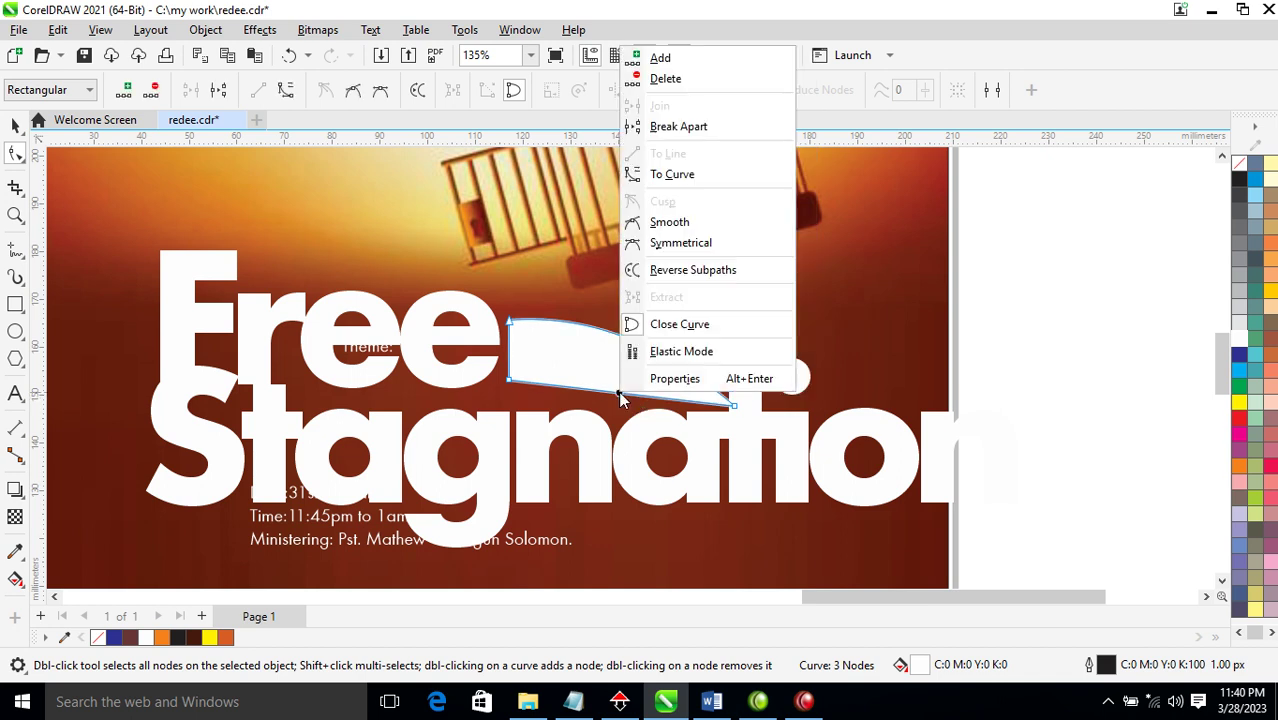
pyautogui.click(660, 174)
pyautogui.moveTo(625, 399); pyautogui.dragTo(650, 418)
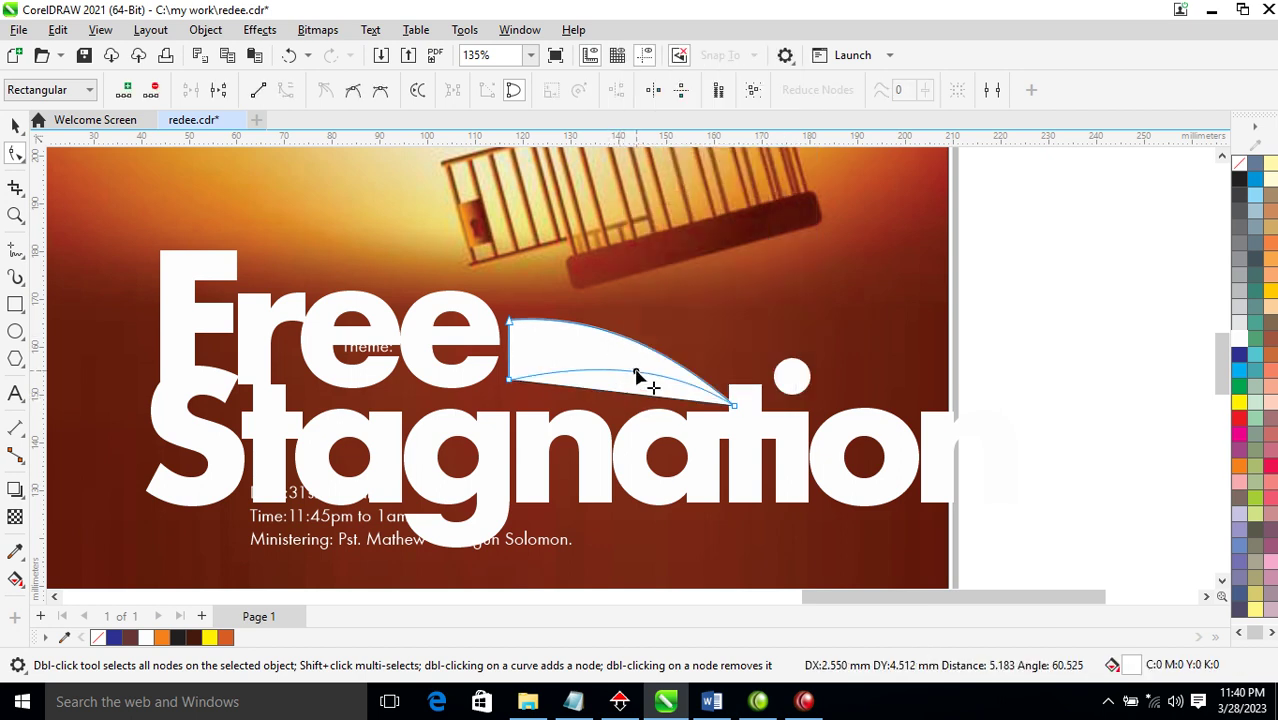
pyautogui.press('space')
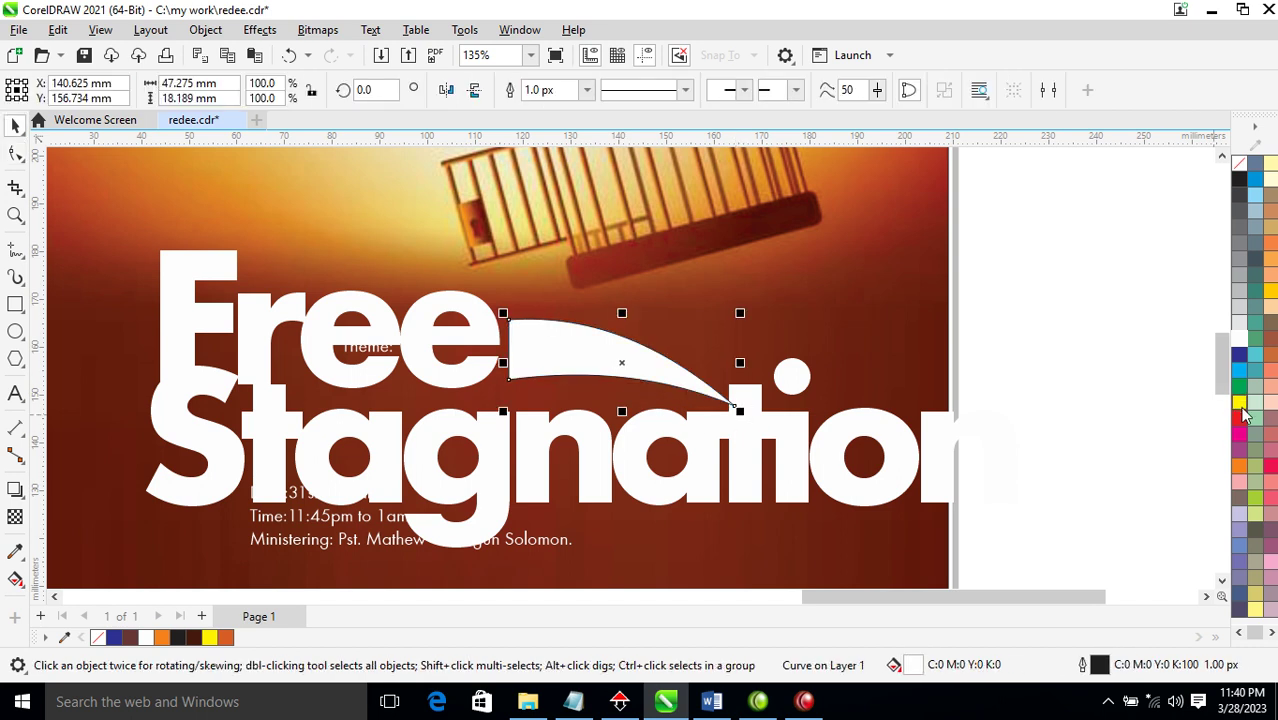
# Step: Fill the swoosh yellow and make the word from black
pyautogui.click(1240, 405)
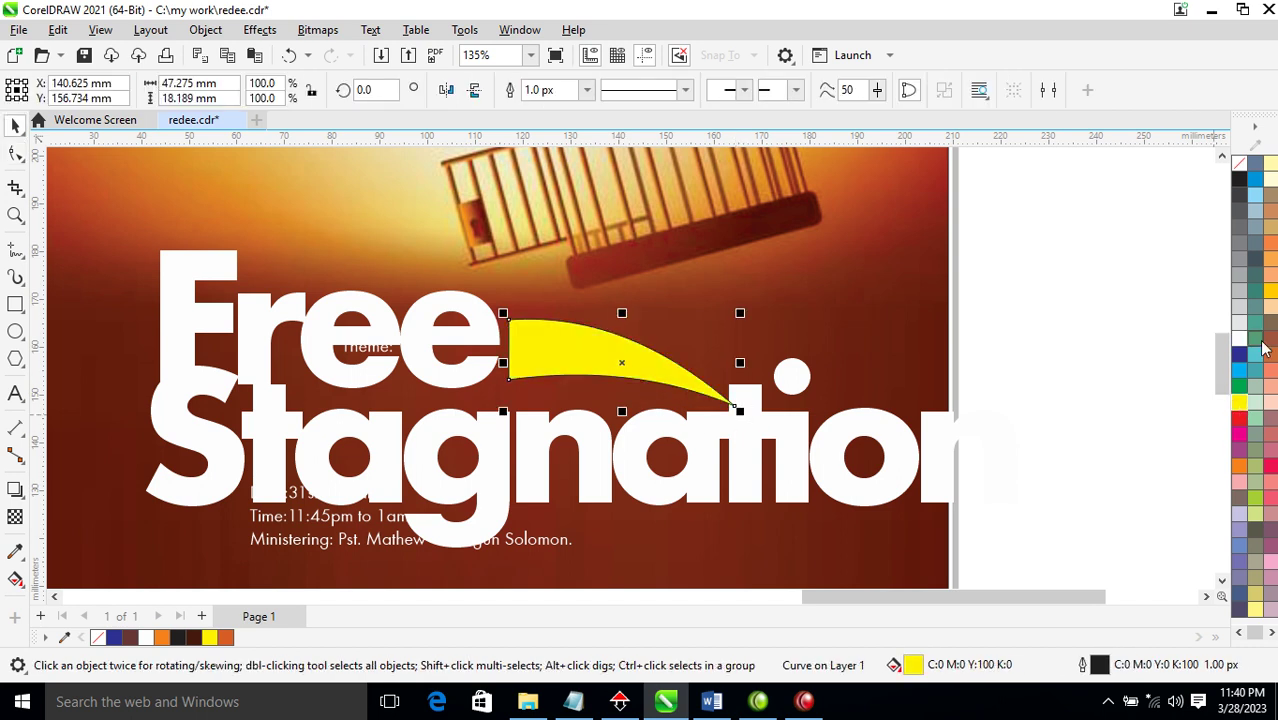
pyautogui.click(561, 335)
pyautogui.click(551, 340)
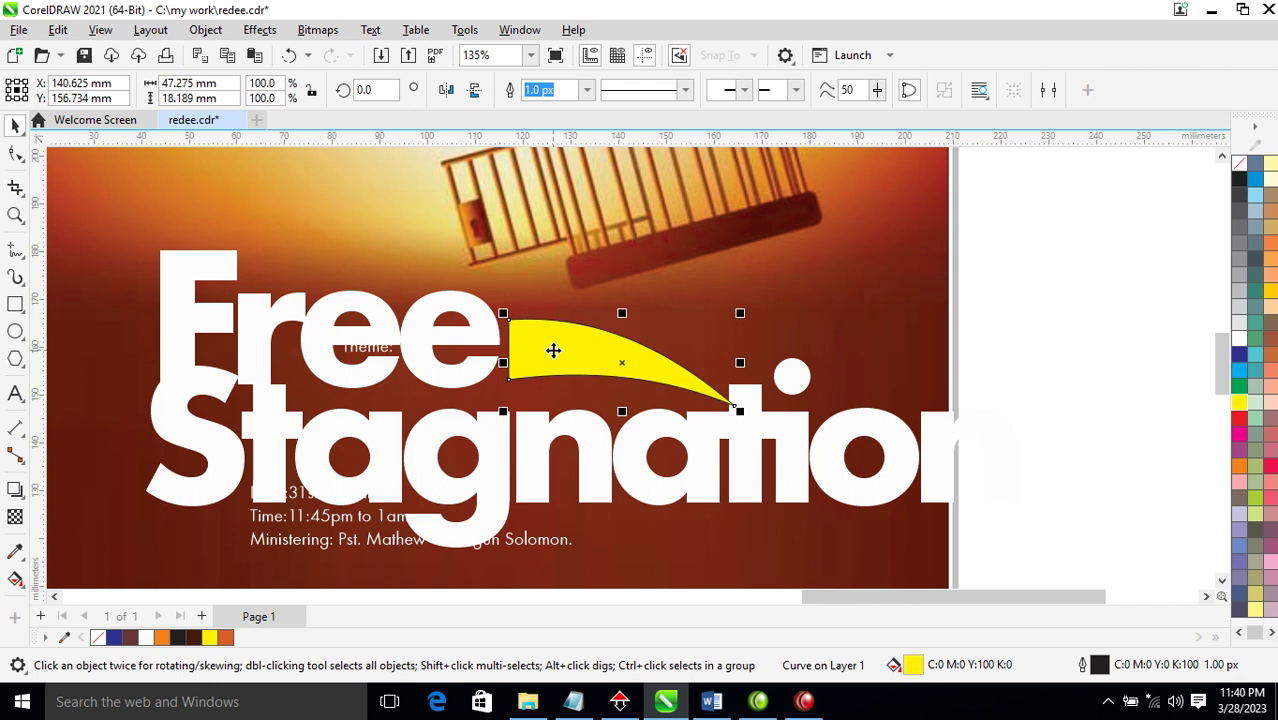
pyautogui.click(1242, 180)
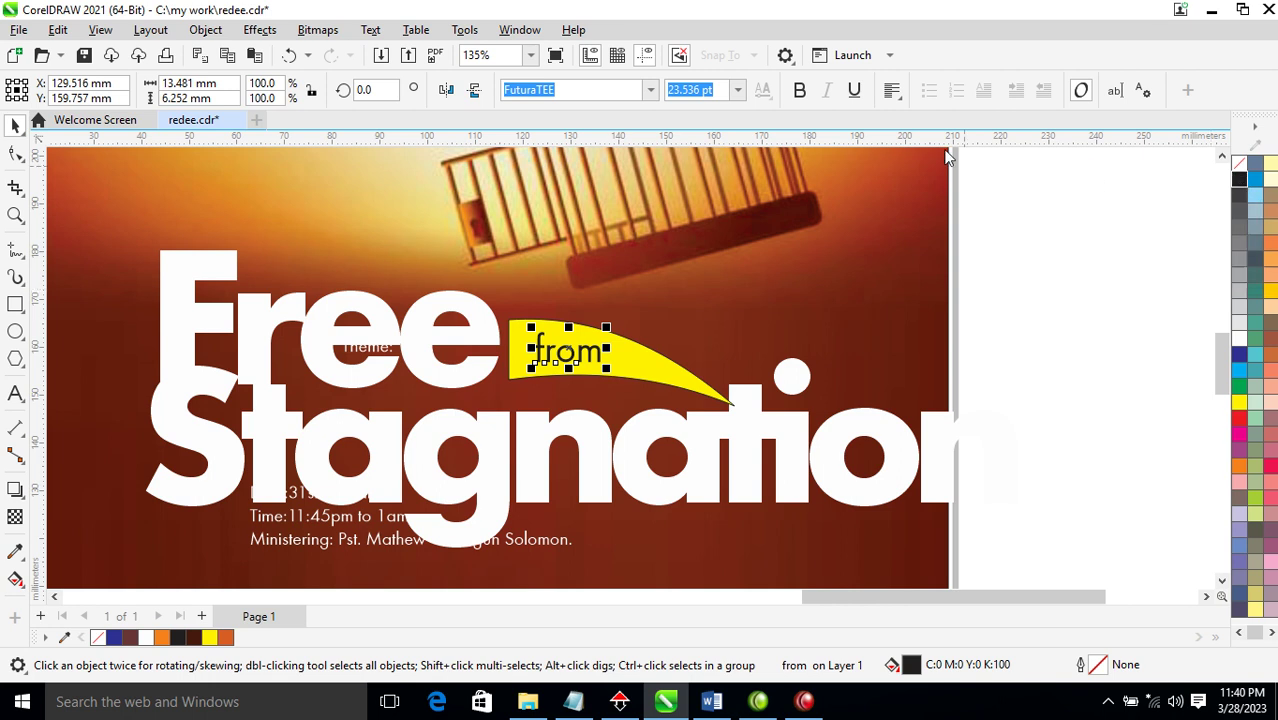
# Step: Make the word 'from' in the headline bold
pyautogui.click(799, 90)
pyautogui.scroll(-1, 670, 418)
pyautogui.scroll(-2, 670, 418)
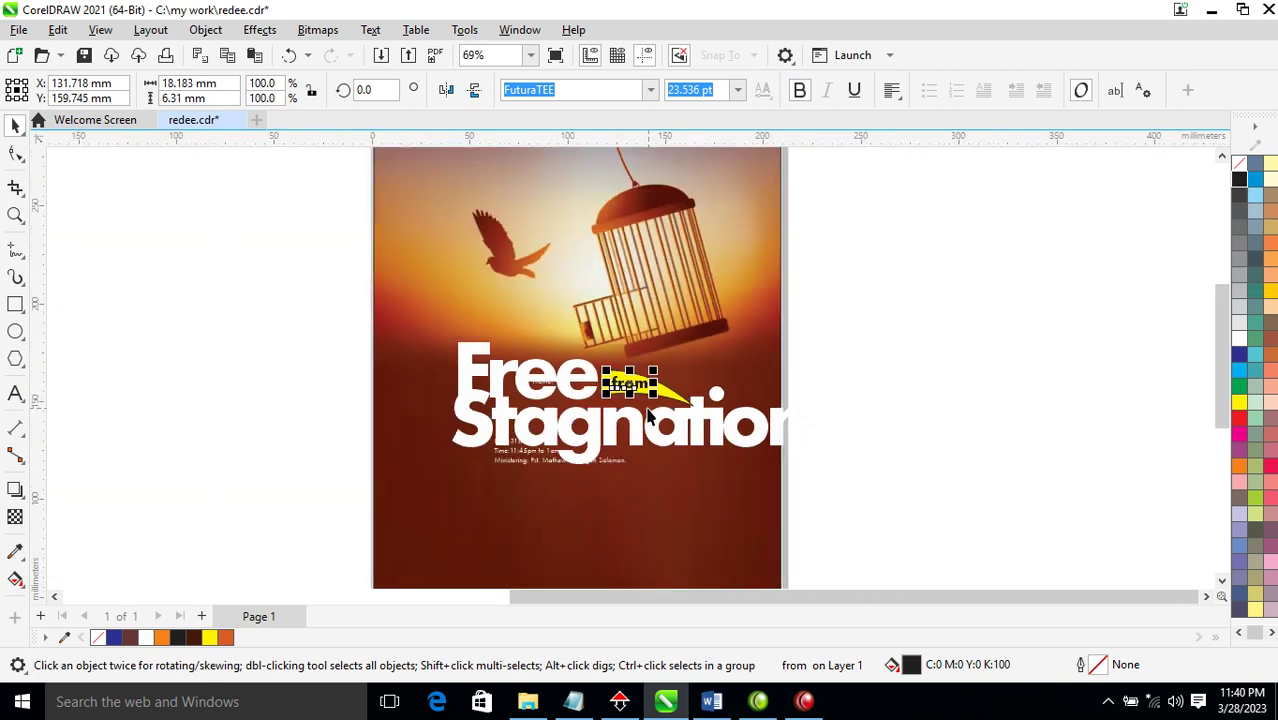
pyautogui.scroll(-1, 670, 418)
pyautogui.press('z')
pyautogui.moveTo(305, 330); pyautogui.dragTo(708, 508)
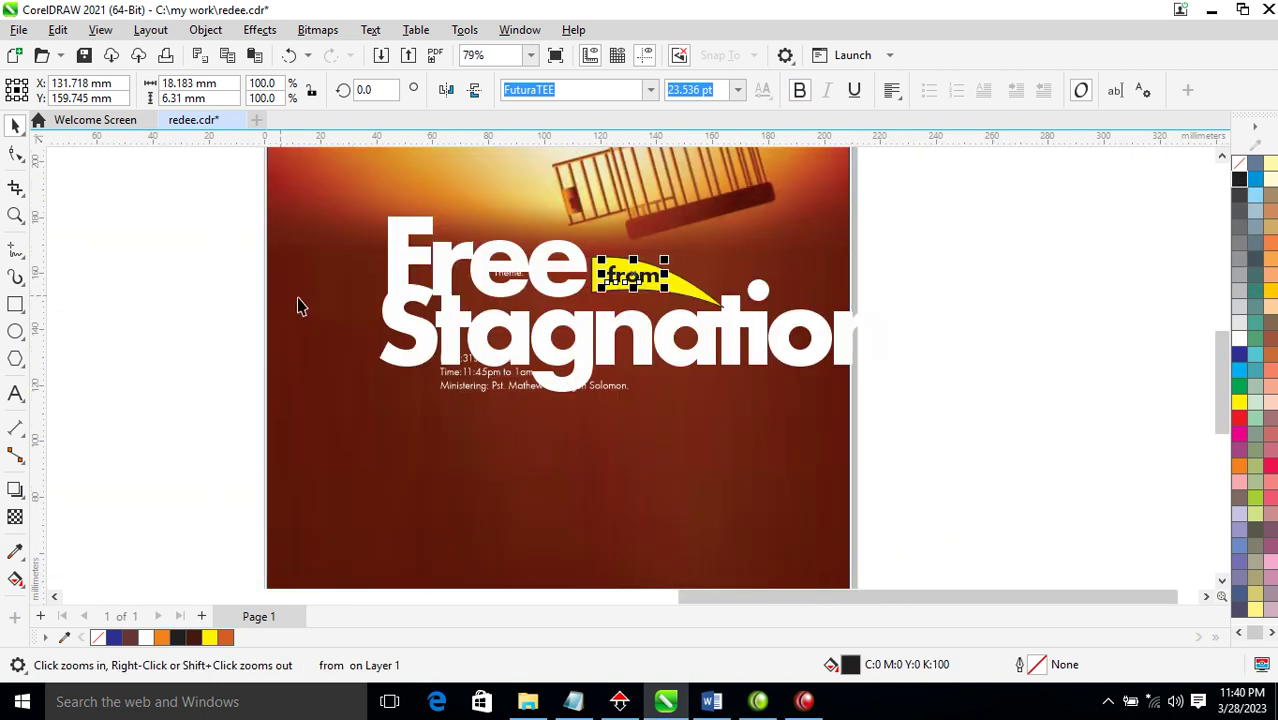
# Step: Move the event detail lines lower and place a widely letter-spaced 'Theme:' above the headline
pyautogui.moveTo(265, 310); pyautogui.dragTo(688, 440)
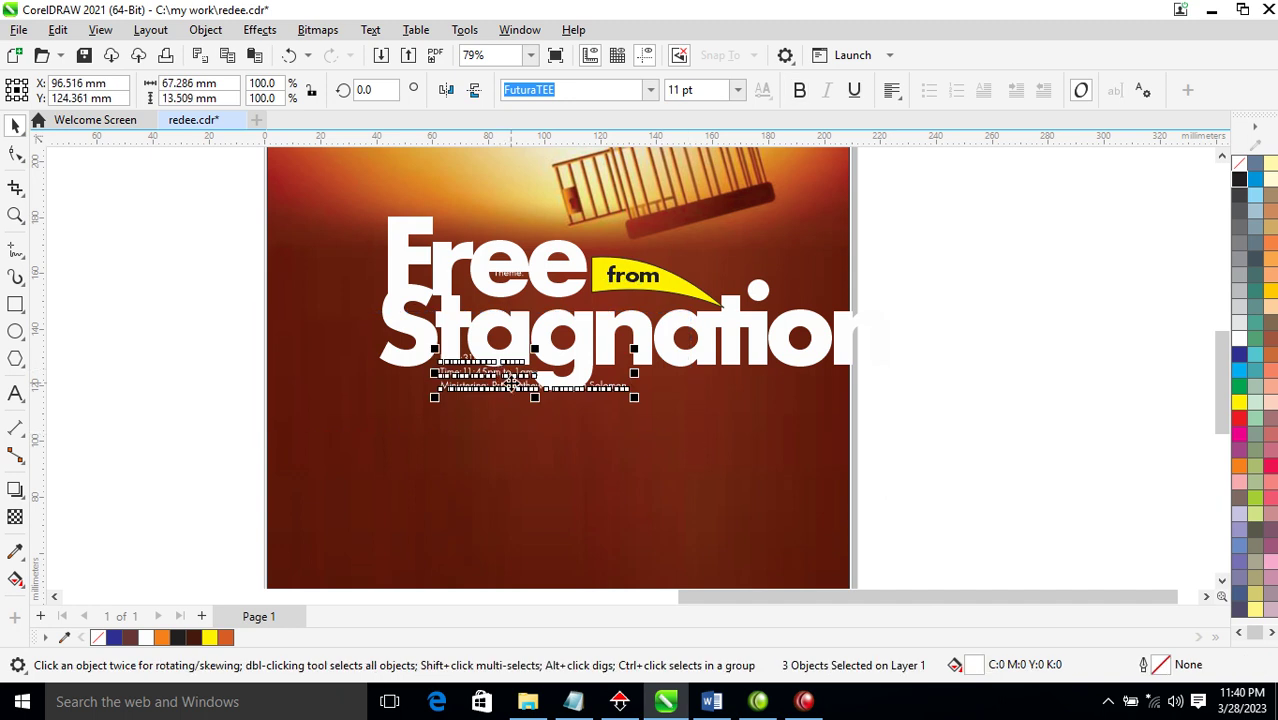
pyautogui.moveTo(515, 378)
pyautogui.mouseDown()
pyautogui.moveTo(485, 522)
pyautogui.moveTo(480, 479)
pyautogui.mouseUp()
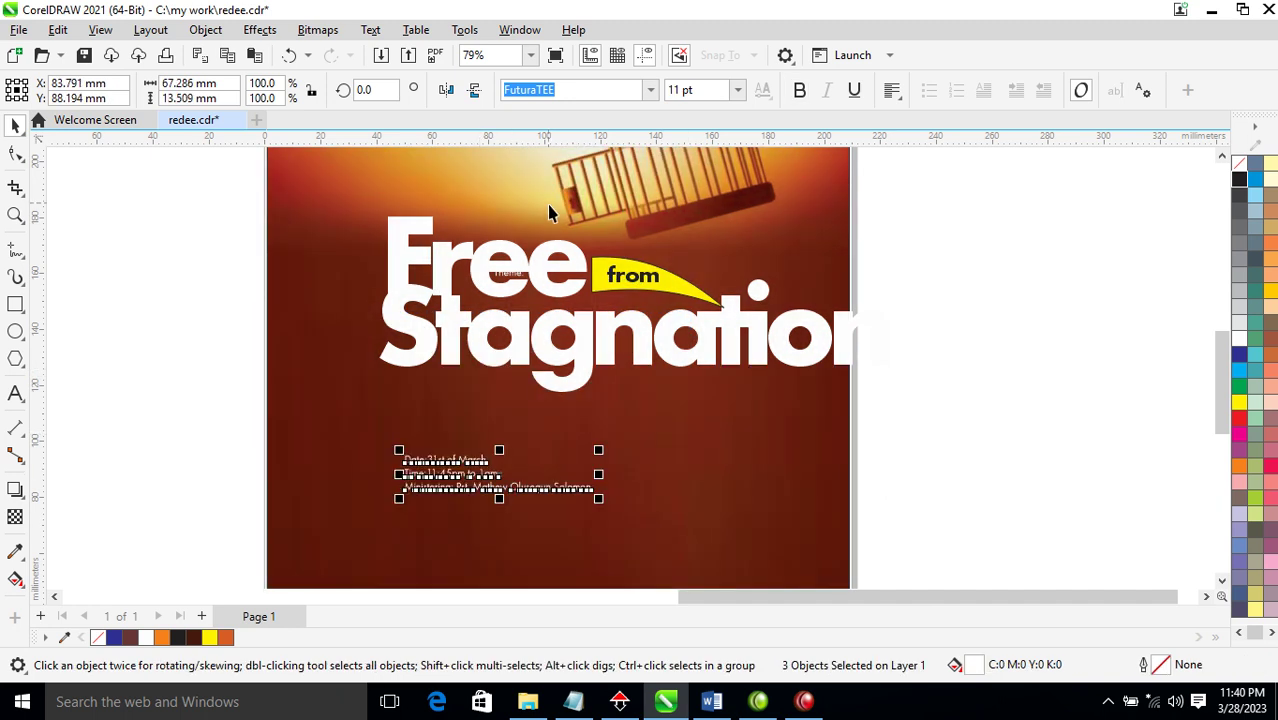
pyautogui.moveTo(518, 278)
pyautogui.mouseDown()
pyautogui.moveTo(470, 232)
pyautogui.moveTo(411, 216)
pyautogui.moveTo(450, 187)
pyautogui.moveTo(510, 214)
pyautogui.mouseUp()
pyautogui.click(15, 153)
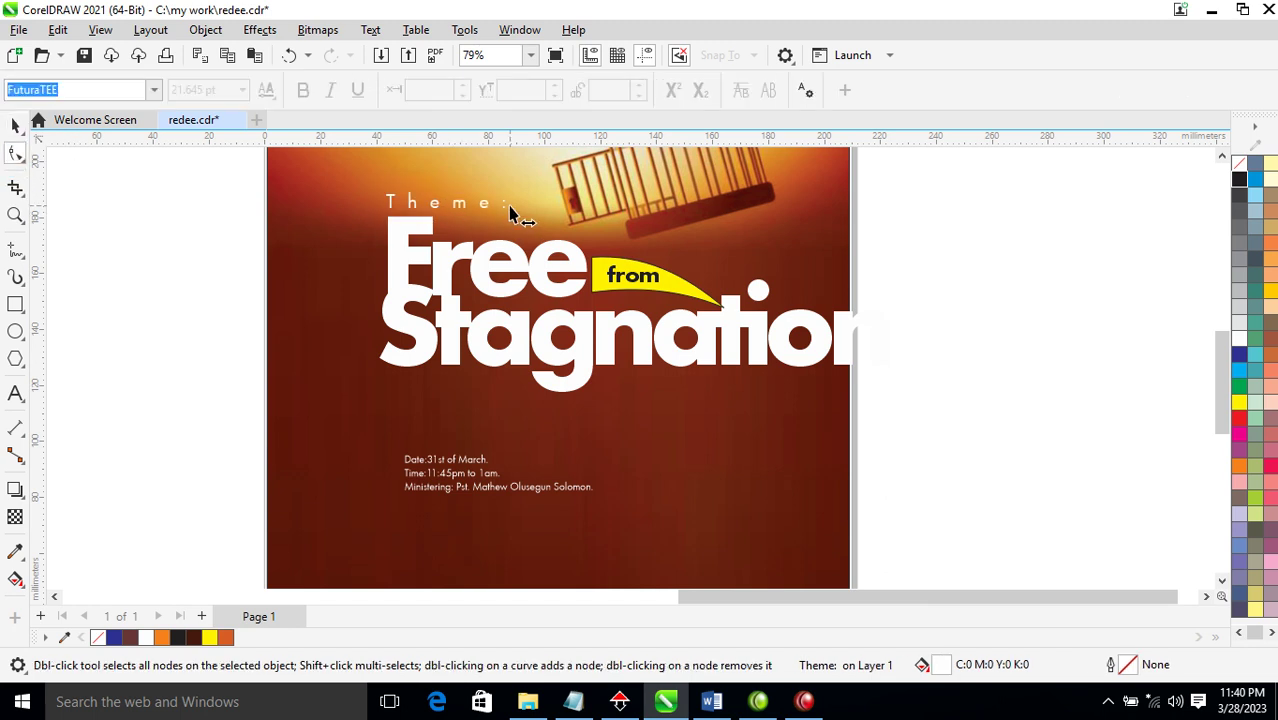
pyautogui.press('space')
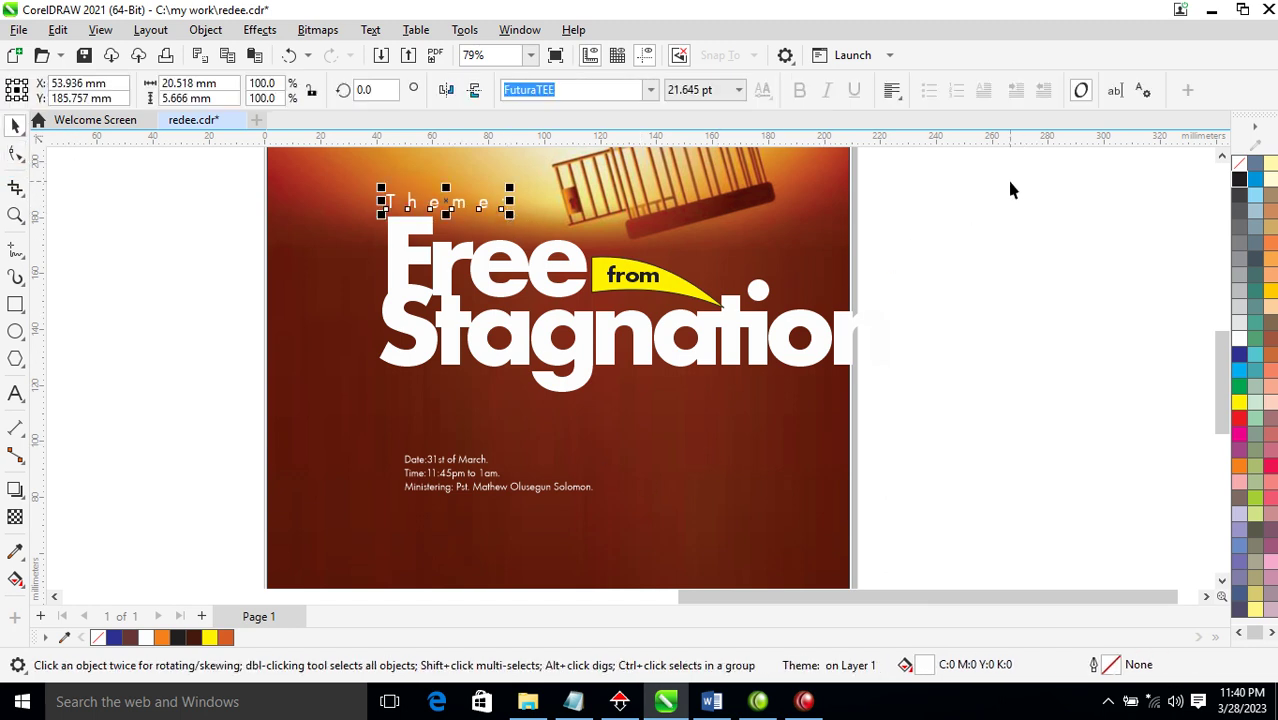
# Step: Shift the five-object headline group left and scale it slightly smaller
pyautogui.moveTo(1010, 190); pyautogui.dragTo(302, 417)
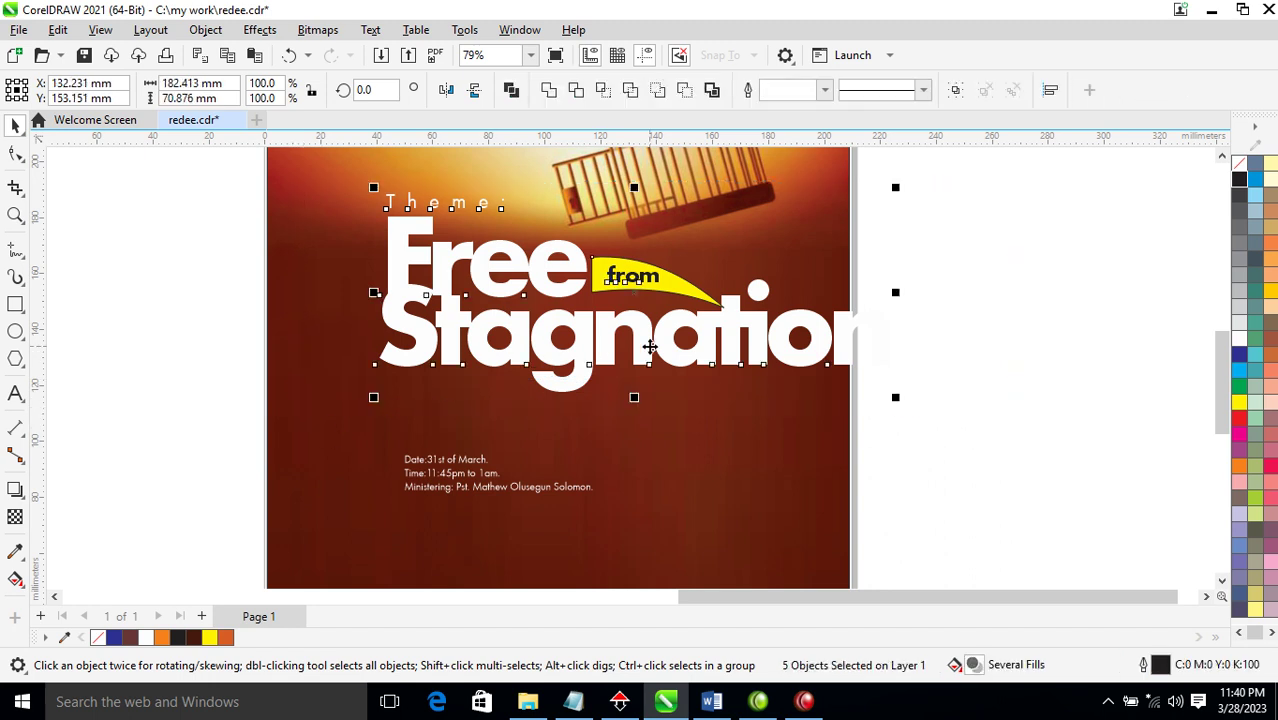
pyautogui.moveTo(650, 346); pyautogui.dragTo(612, 358)
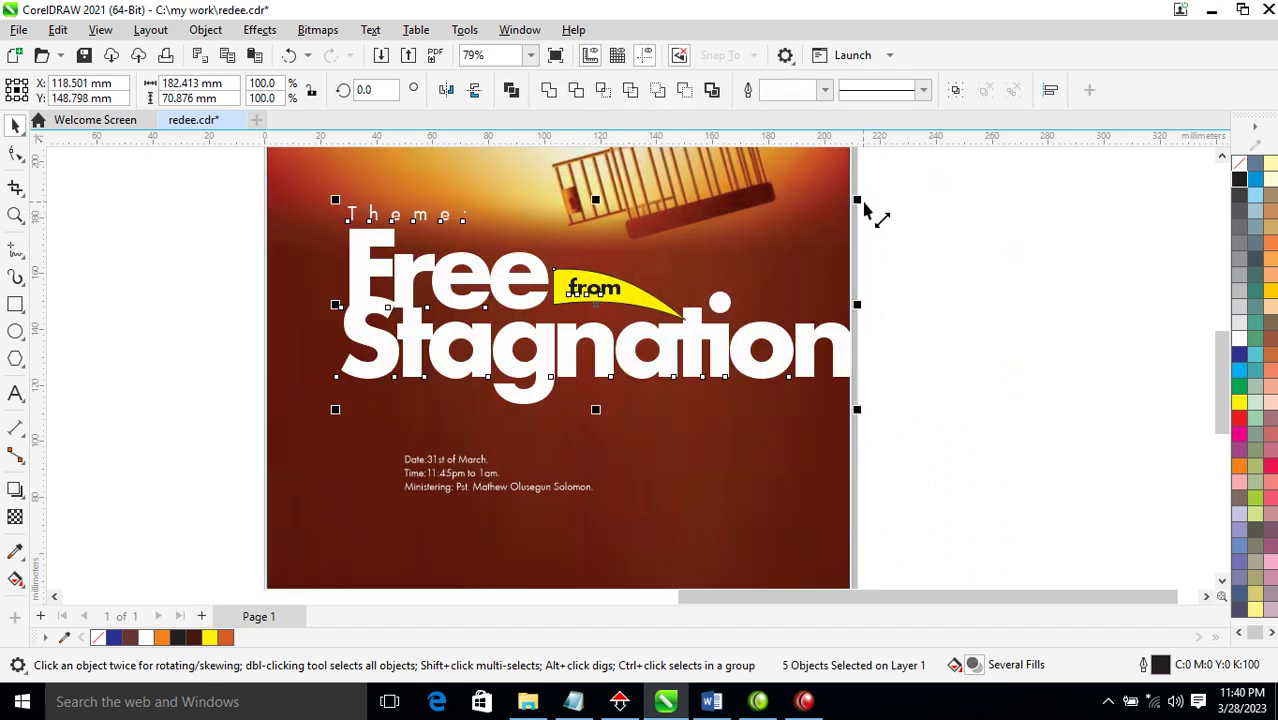
pyautogui.moveTo(868, 212); pyautogui.dragTo(797, 226)
pyautogui.moveTo(735, 376); pyautogui.dragTo(745, 349)
pyautogui.scroll(-6, 745, 349)
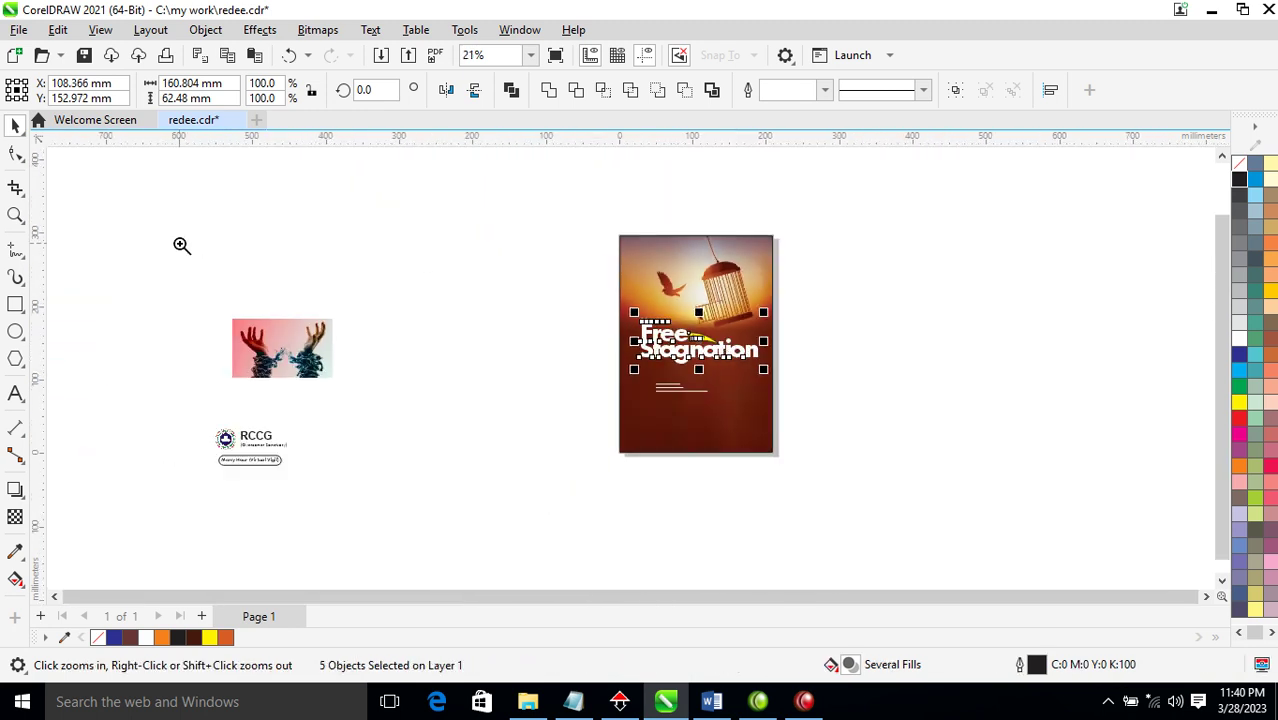
# Step: Place the group of Zoom meeting detail text on the poster's lower half
pyautogui.moveTo(878, 518); pyautogui.dragTo(880, 520)
pyautogui.press('space')
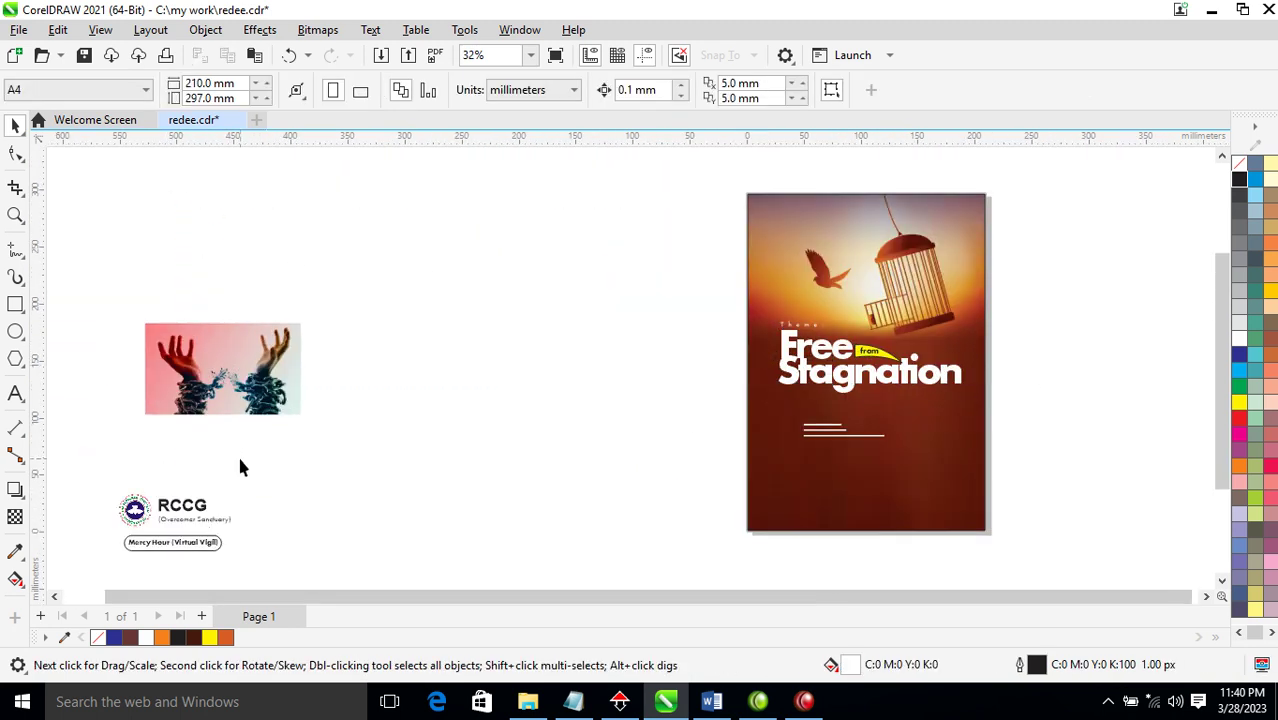
pyautogui.scroll(-1, 381, 482)
pyautogui.click(381, 482)
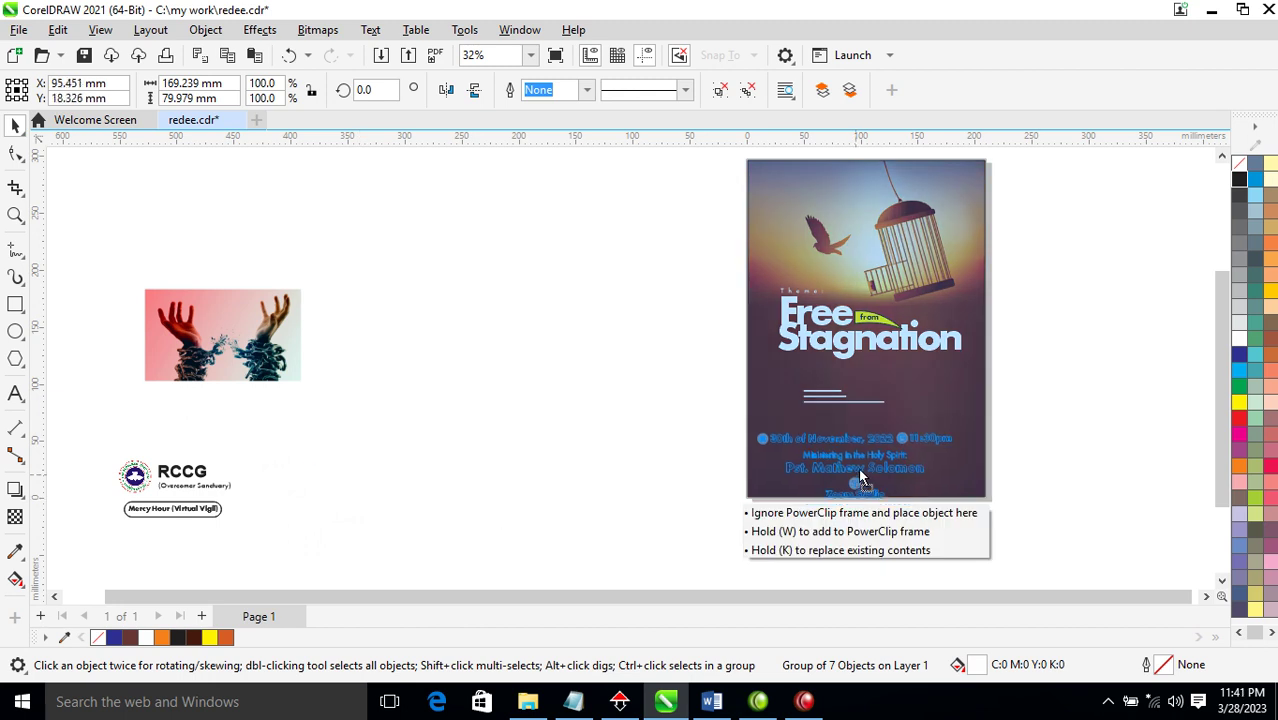
pyautogui.moveTo(360, 500); pyautogui.dragTo(878, 446)
pyautogui.press('space')
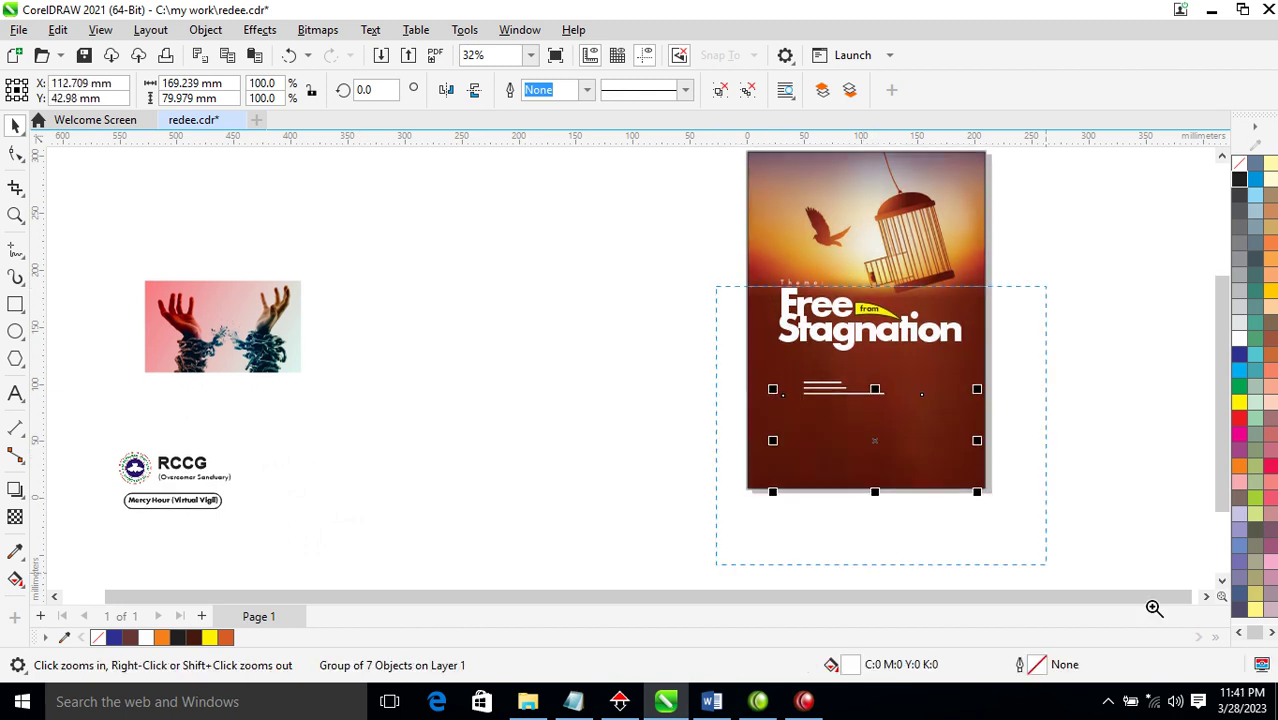
pyautogui.moveTo(719, 277); pyautogui.dragTo(1044, 560)
pyautogui.press('space')
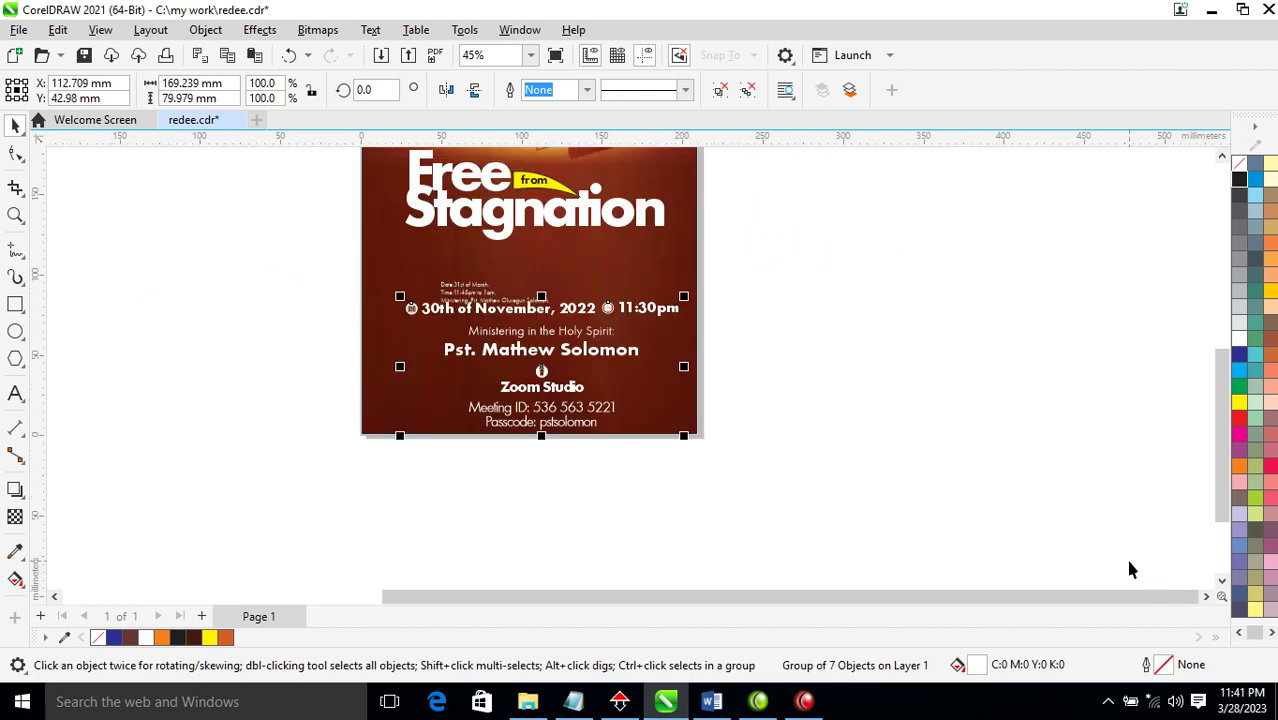
pyautogui.press('space')
pyautogui.moveTo(319, 186); pyautogui.dragTo(869, 451)
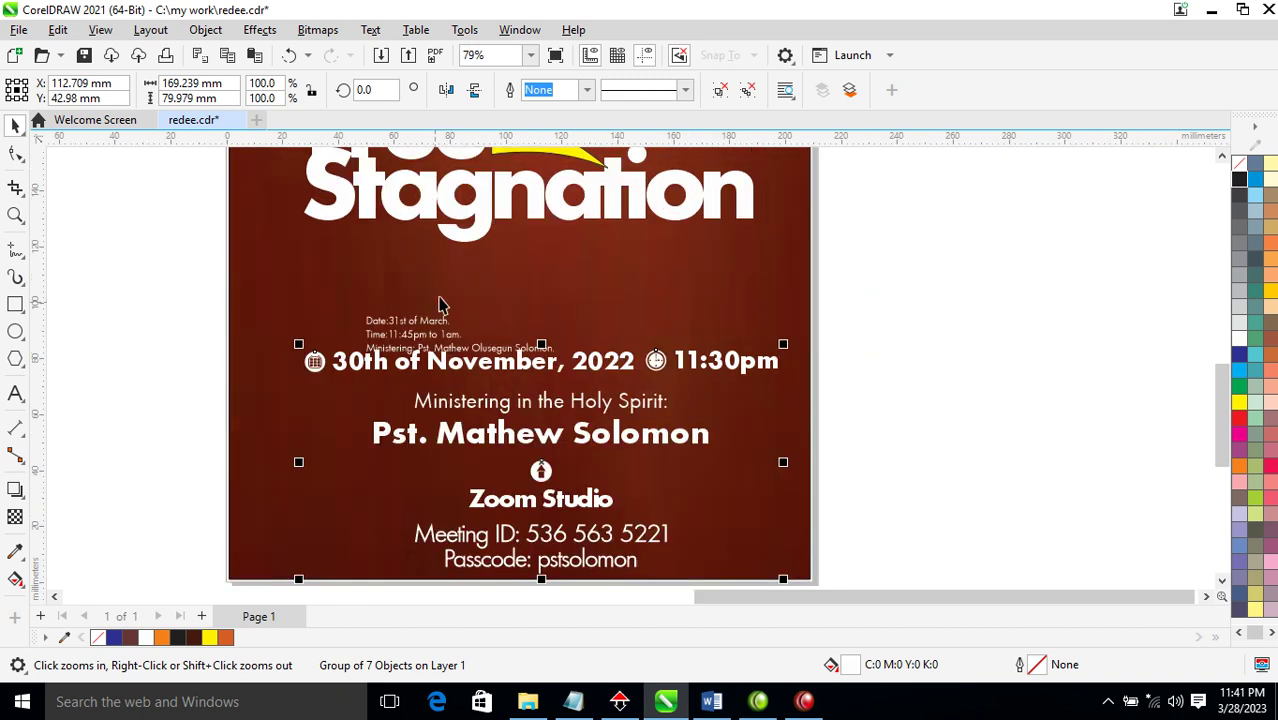
# Step: Move the old date and time lines aside and delete the small Ministering line
pyautogui.moveTo(437, 326); pyautogui.dragTo(452, 256)
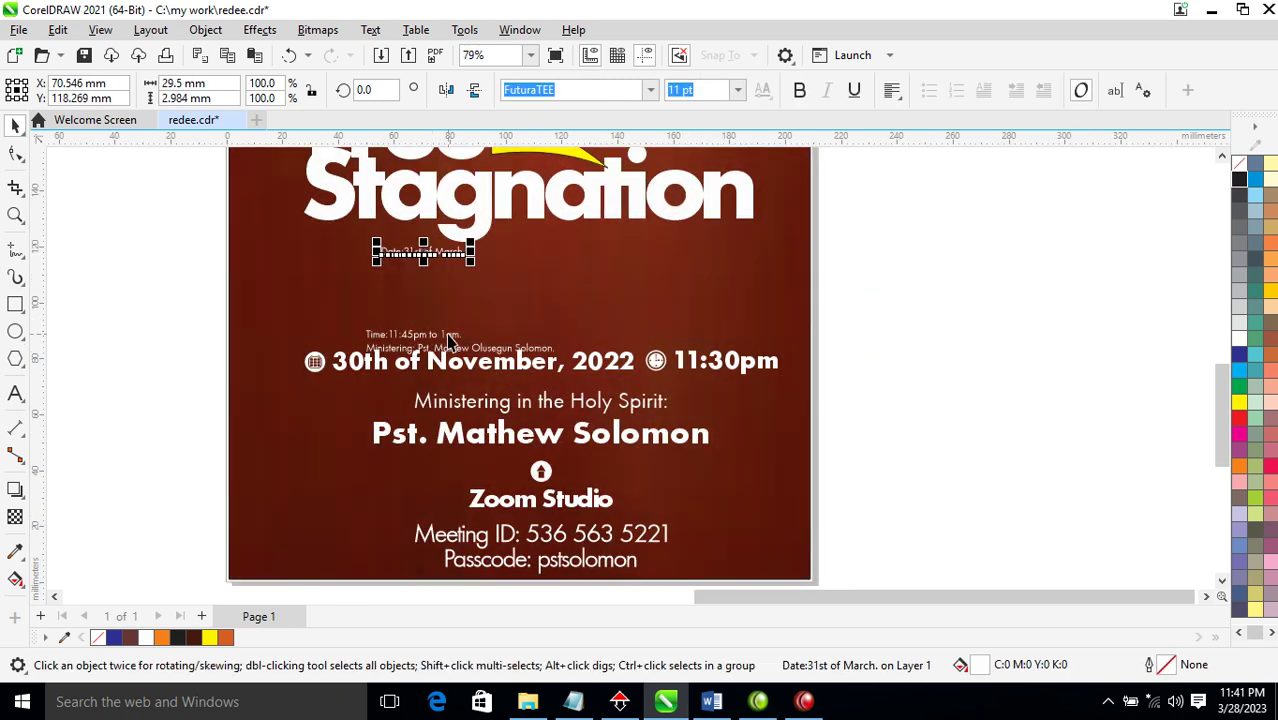
pyautogui.moveTo(412, 336); pyautogui.dragTo(599, 260)
pyautogui.moveTo(476, 351); pyautogui.dragTo(705, 315)
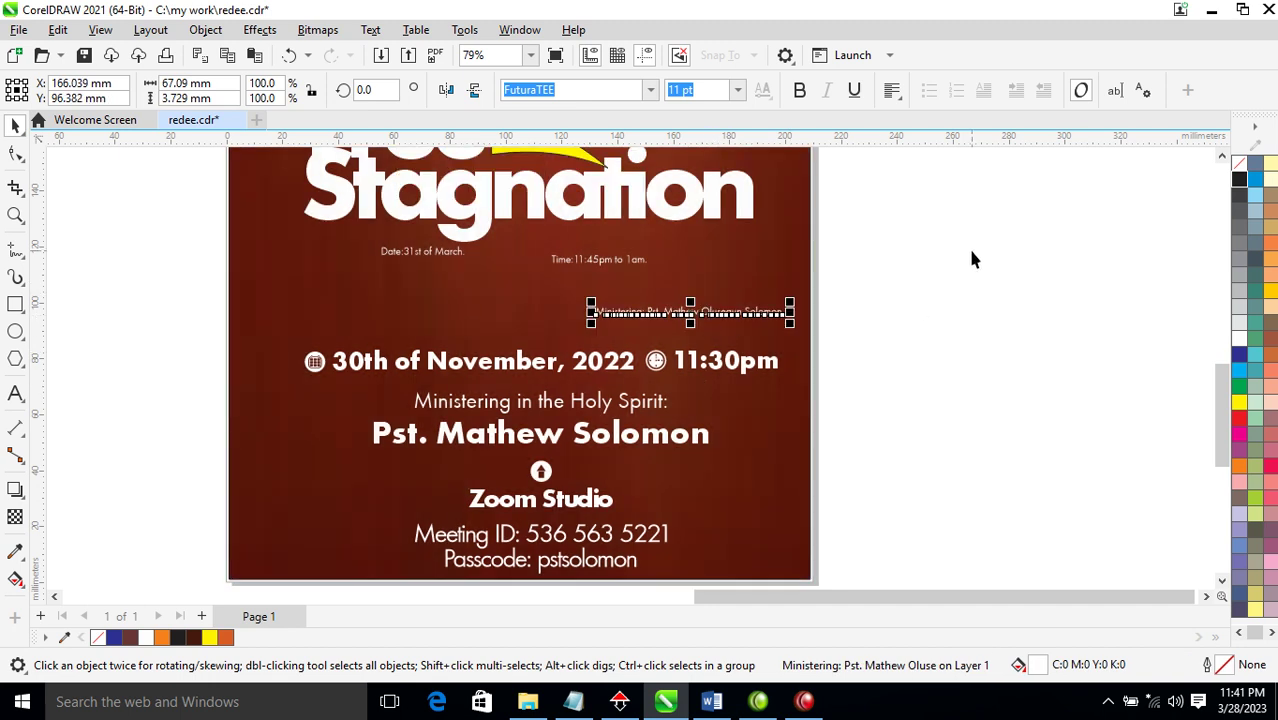
pyautogui.click(971, 259)
pyautogui.click(695, 317)
pyautogui.press('Delete')
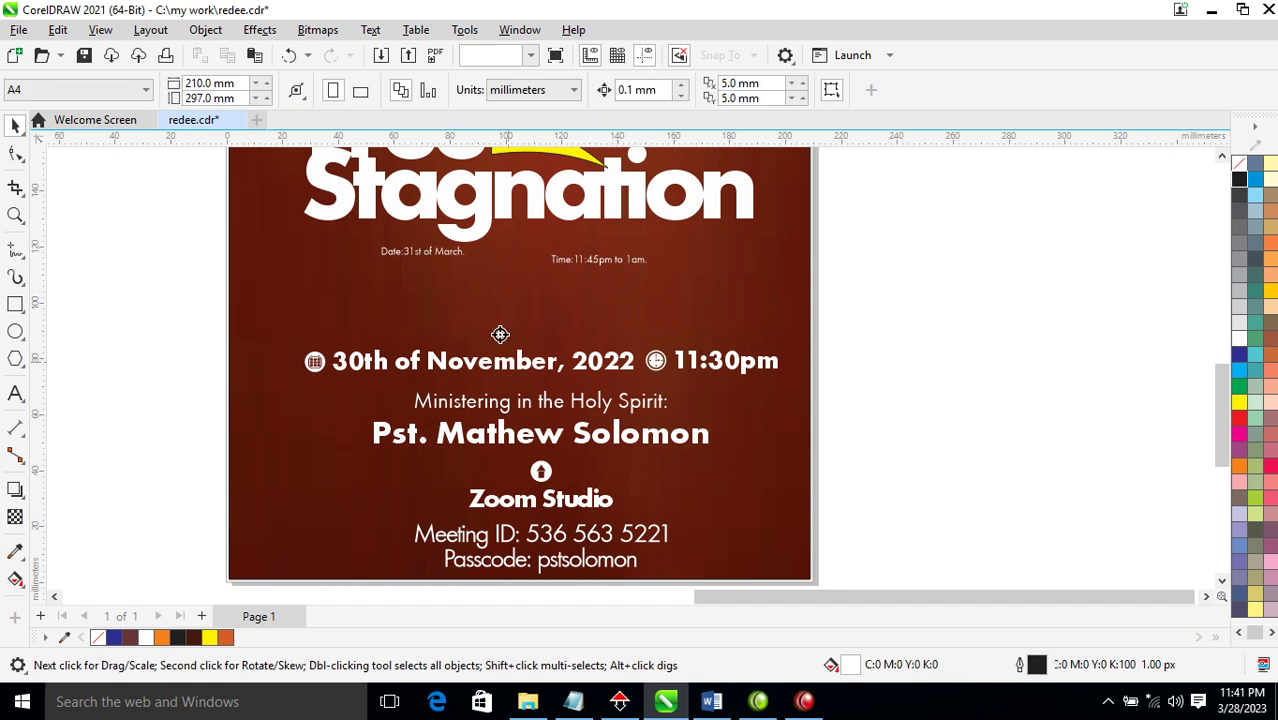
# Step: Copy the details group's text style onto the old date, then remove its 'Date:' prefix and trailing period
pyautogui.moveTo(502, 334); pyautogui.dragTo(447, 262)
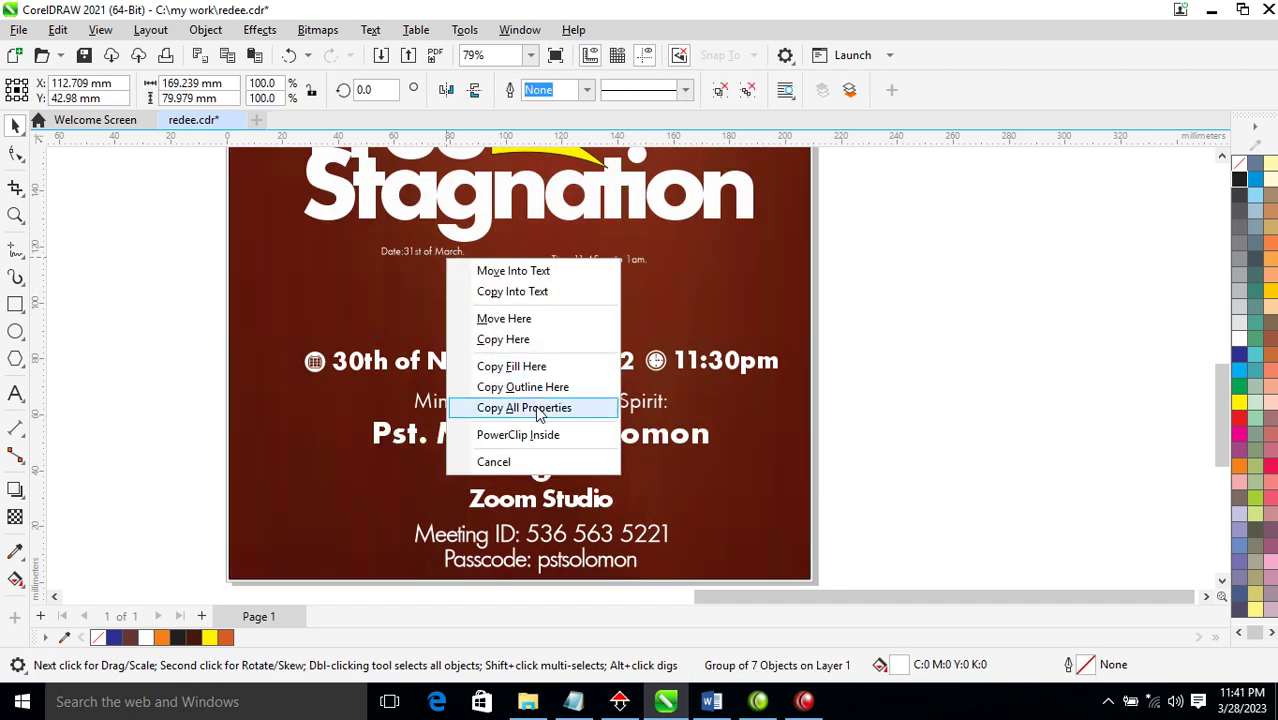
pyautogui.click(538, 410)
pyautogui.doubleClick(449, 262)
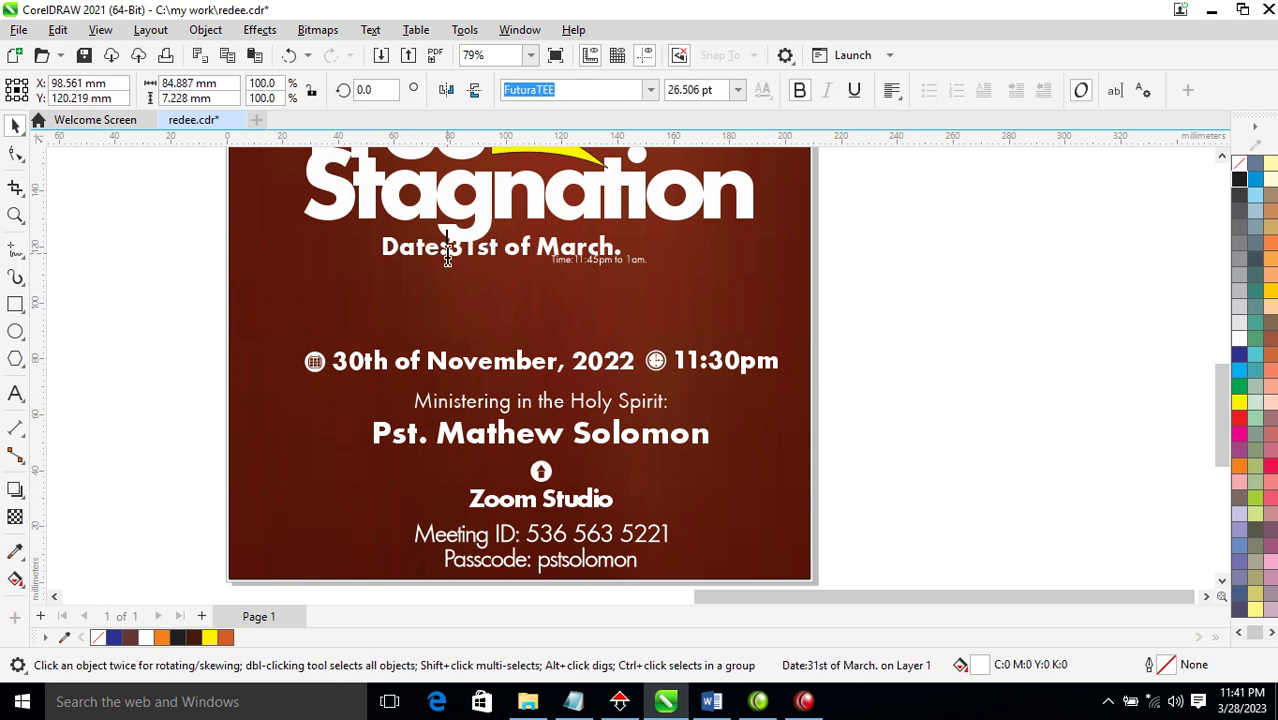
pyautogui.moveTo(447, 250); pyautogui.dragTo(382, 250)
pyautogui.press('Delete')
pyautogui.click(562, 248)
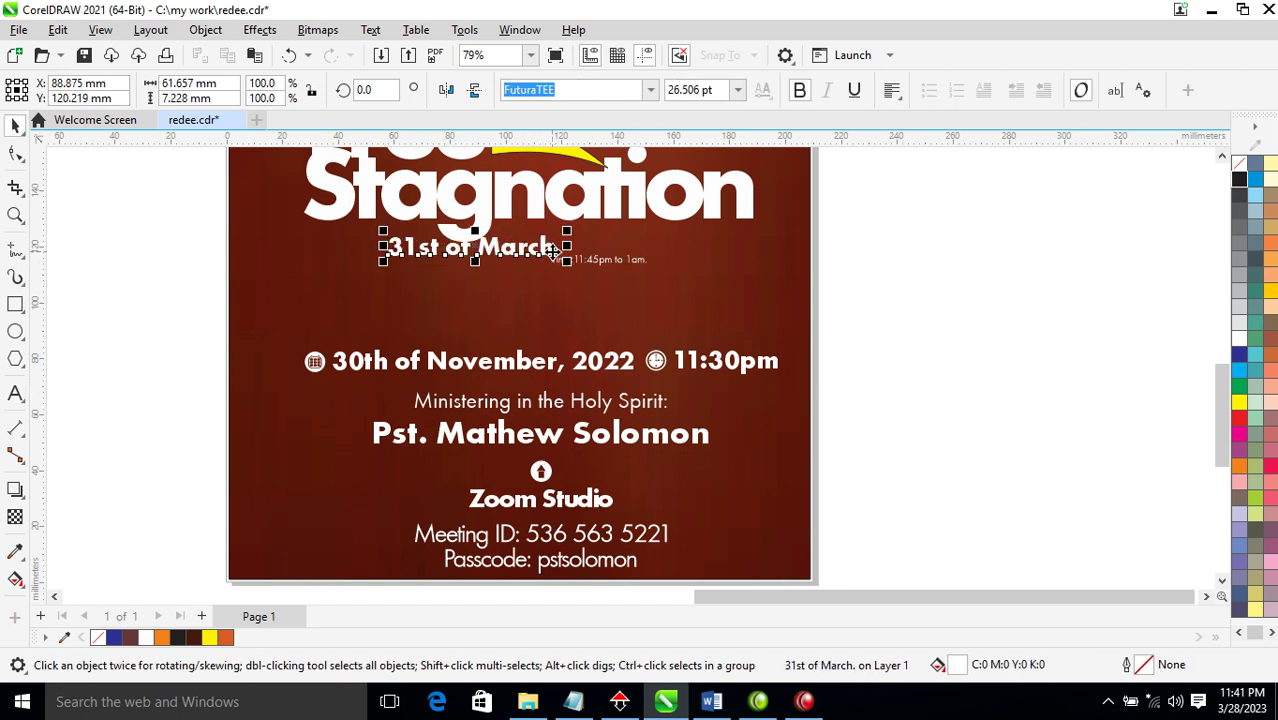
pyautogui.press('BackSpace')
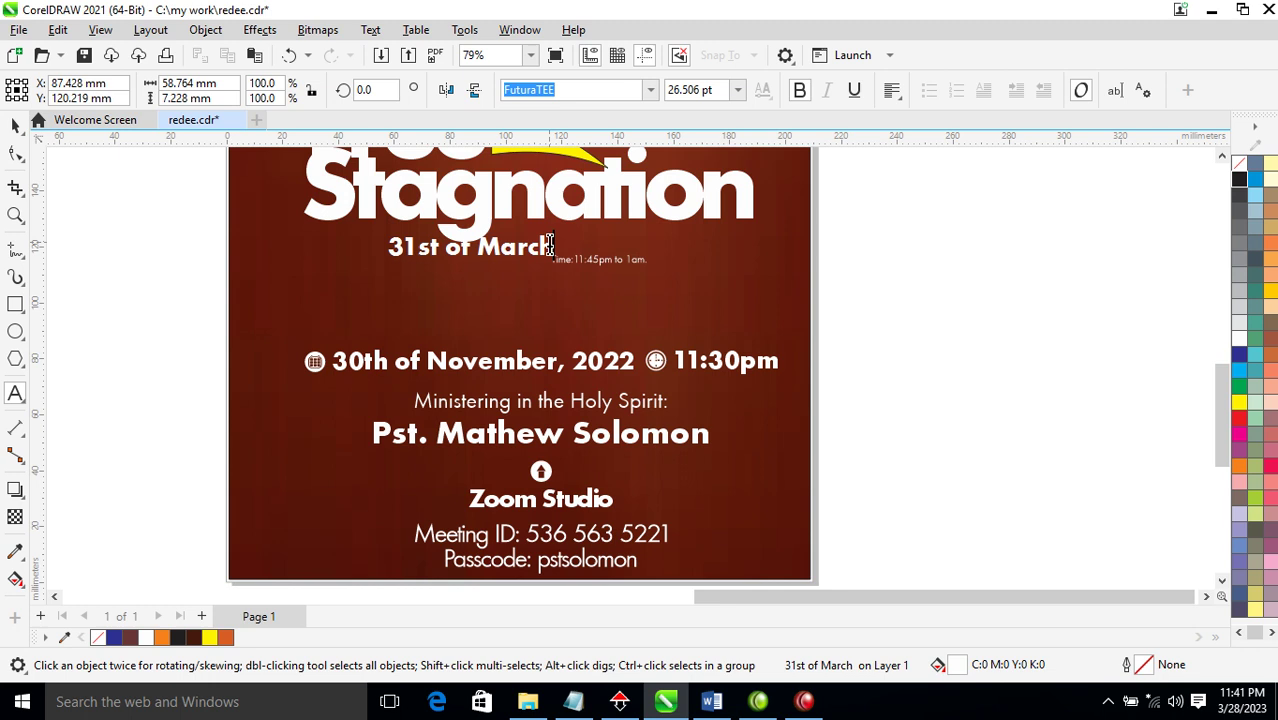
# Step: Replace '30th of November' with '31st of March' and change the year 2022 to 2023
pyautogui.moveTo(549, 250); pyautogui.dragTo(370, 247)
pyautogui.hotkey('ctrl', 'c')
pyautogui.press('Delete')
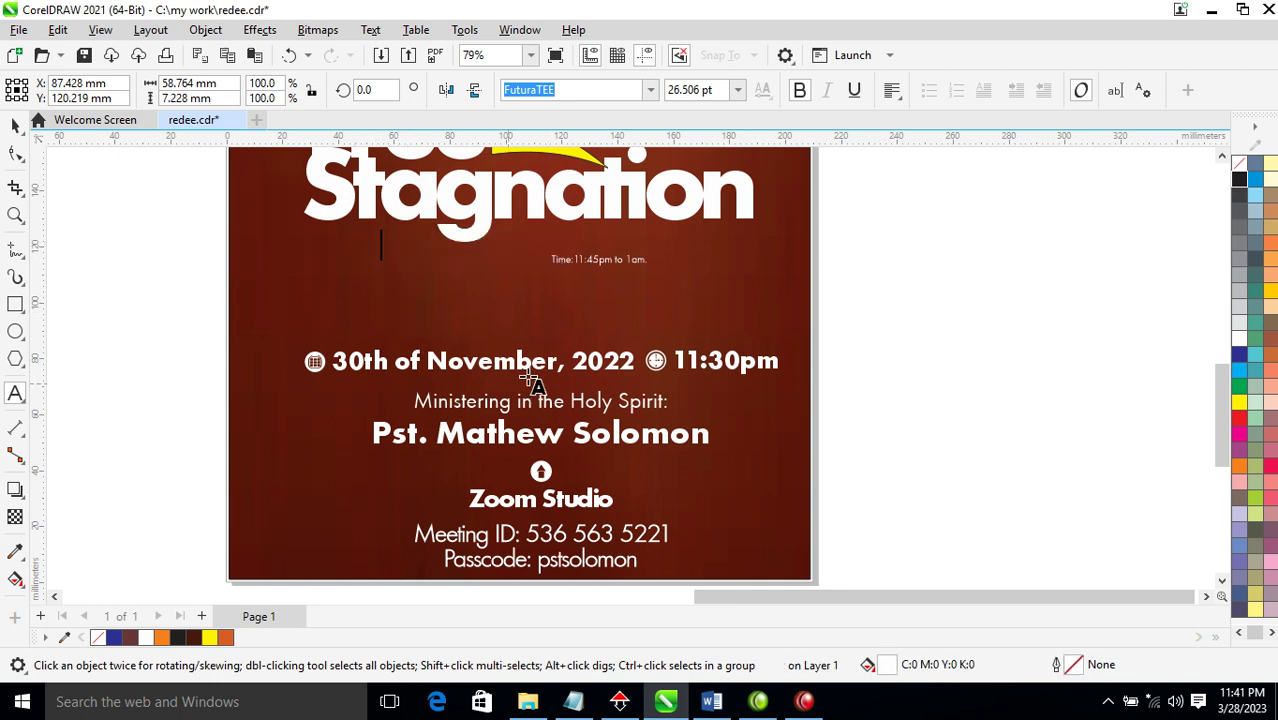
pyautogui.moveTo(562, 365); pyautogui.dragTo(330, 362)
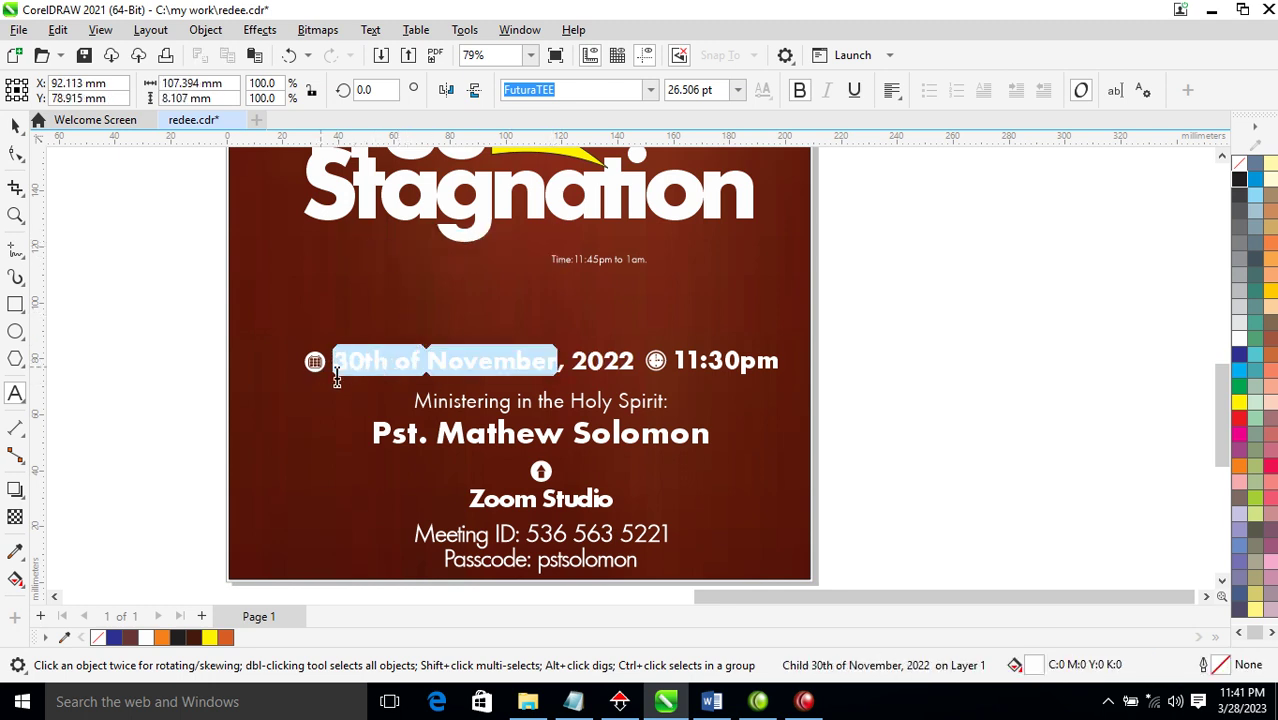
pyautogui.hotkey('ctrl', 'v')
pyautogui.click(524, 362)
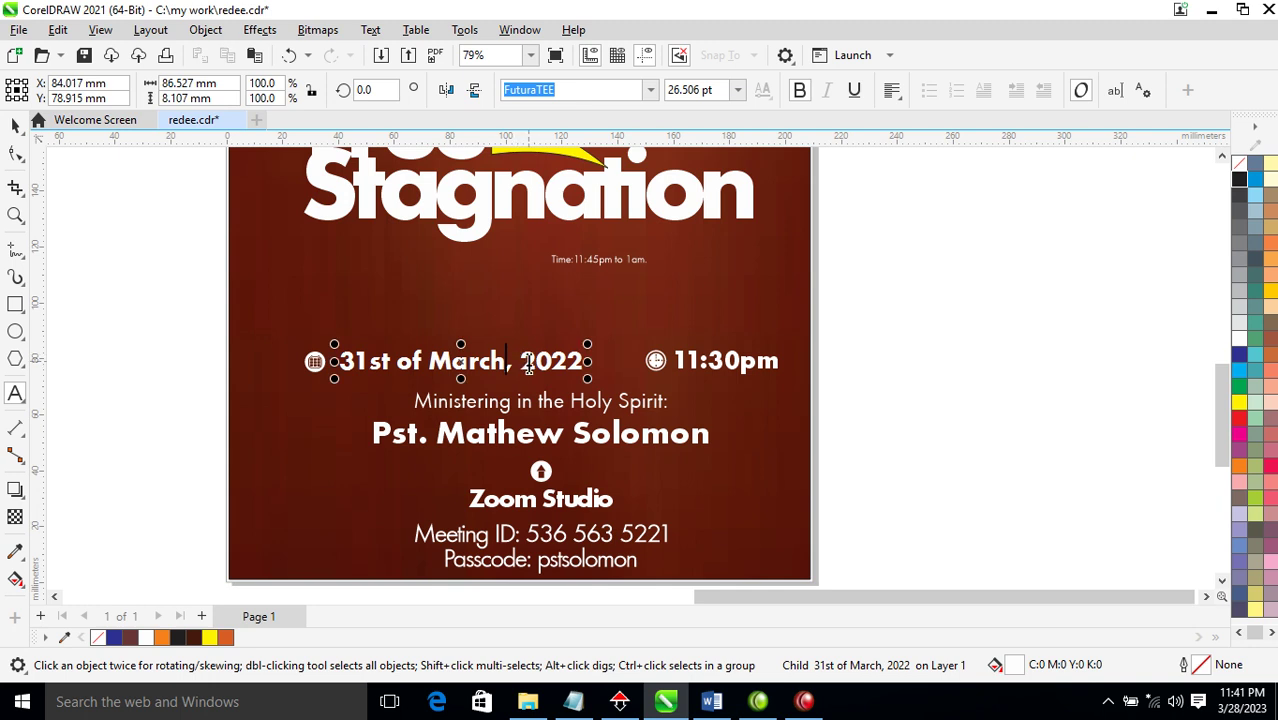
pyautogui.click(570, 357)
pyautogui.press('BackSpace')
pyautogui.write('3')
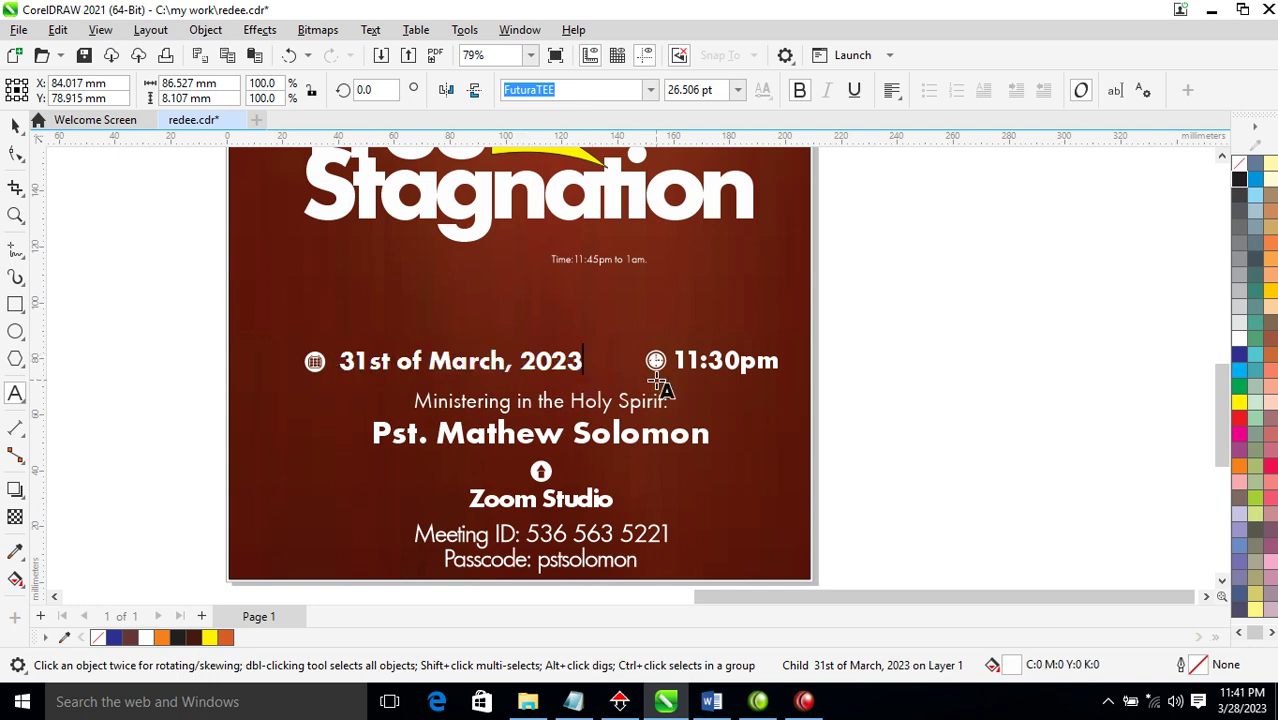
pyautogui.hotkey('ctrl', 'space')
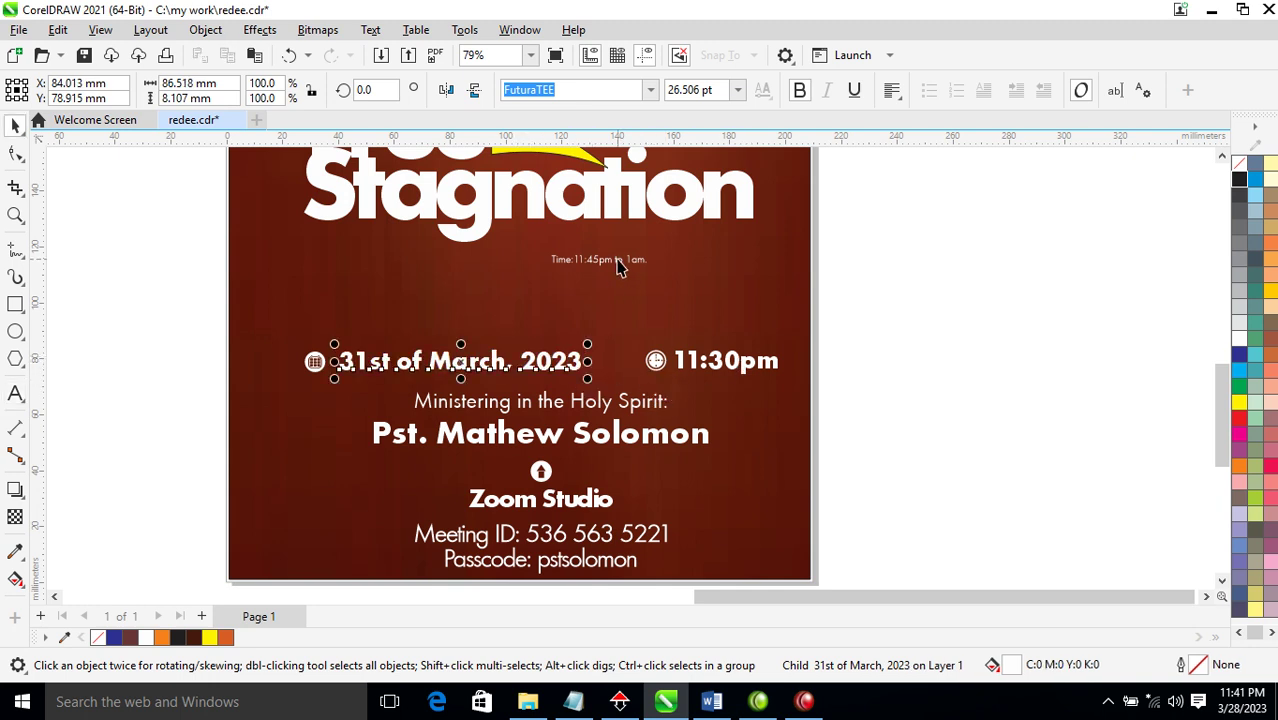
# Step: Change the bold time from 11:30pm to 11:45pm
pyautogui.click(731, 370)
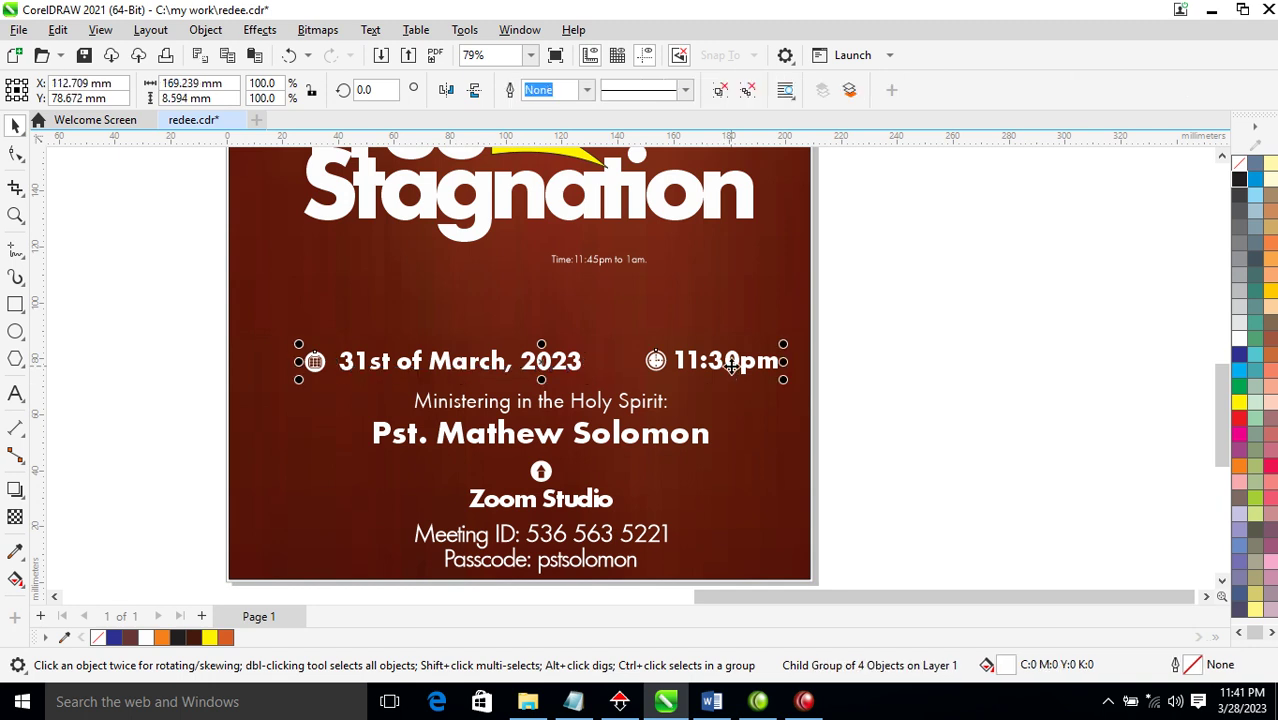
pyautogui.keyDown('ctrl'); pyautogui.click(731, 368); pyautogui.keyUp('ctrl')
pyautogui.doubleClick(731, 366)
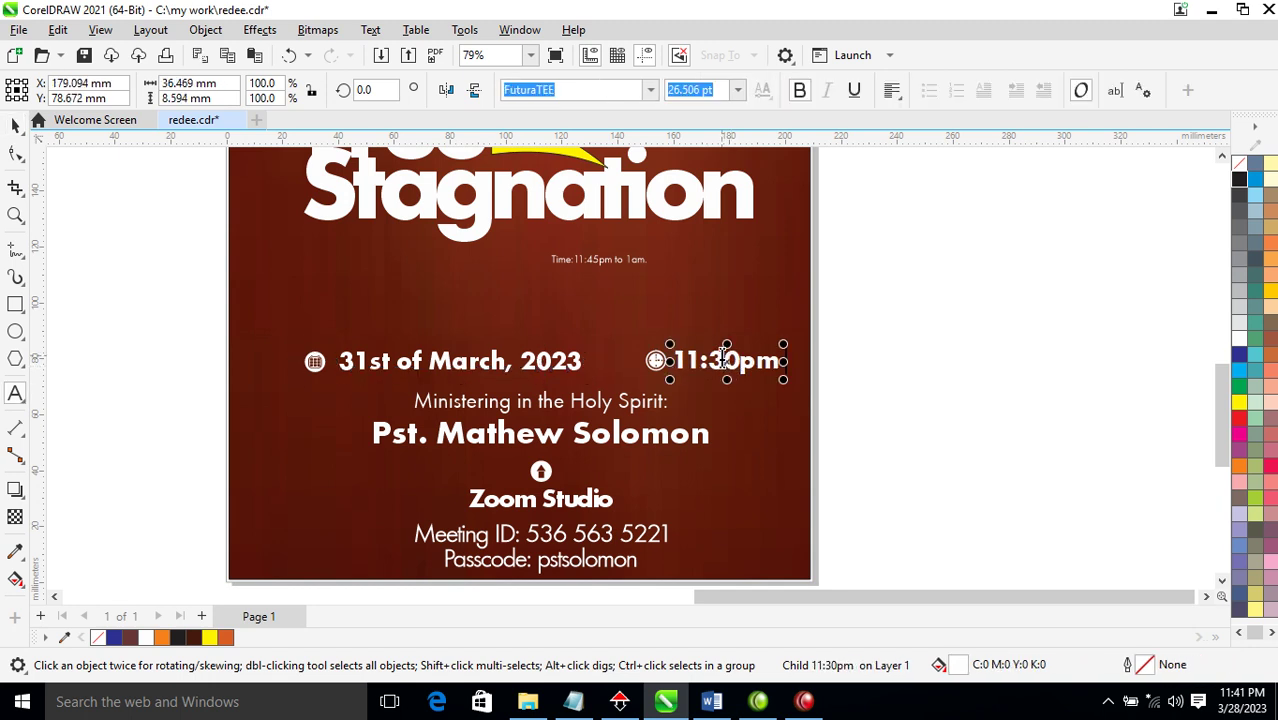
pyautogui.moveTo(722, 360); pyautogui.dragTo(706, 356)
pyautogui.write('45')
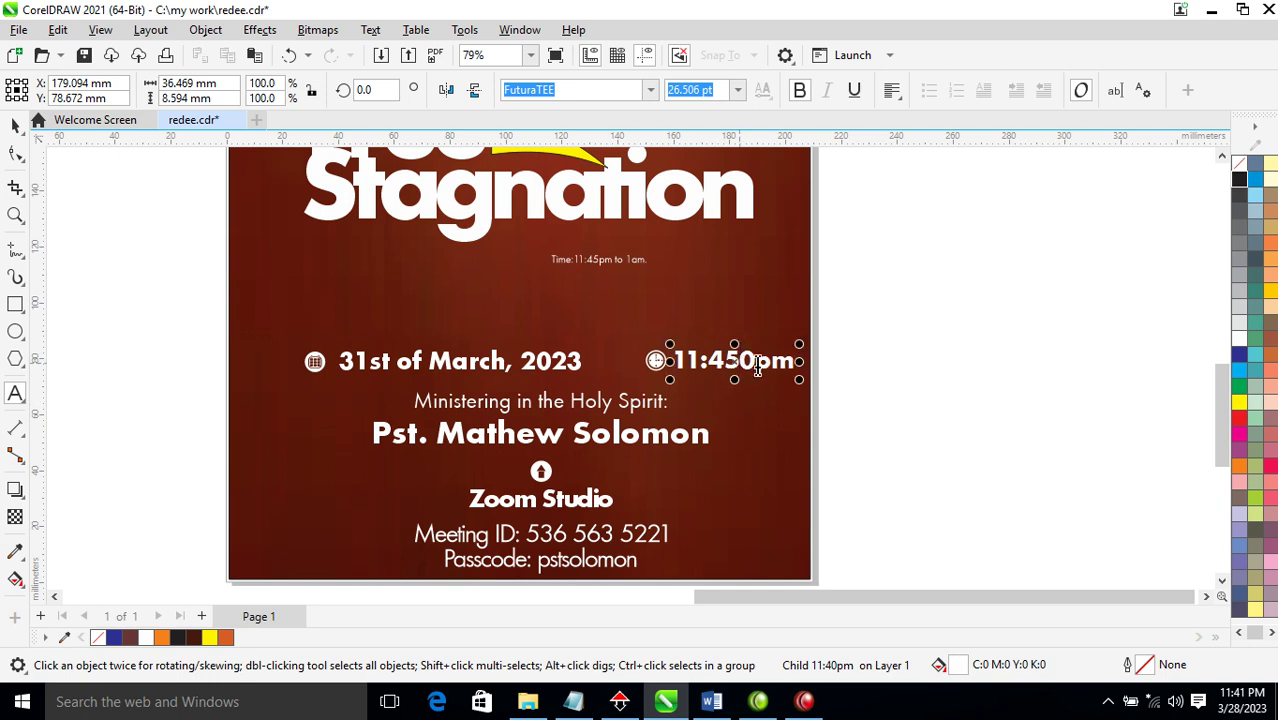
pyautogui.press('Delete')
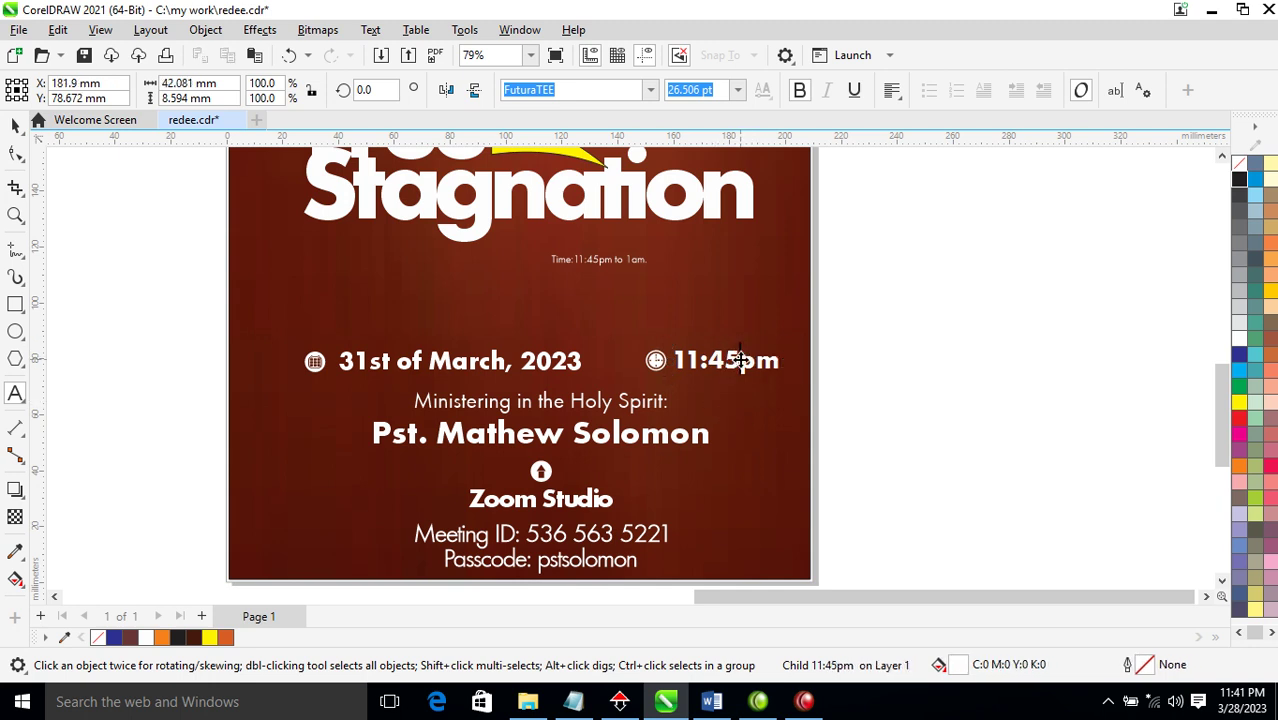
pyautogui.hotkey('ctrl', 'space')
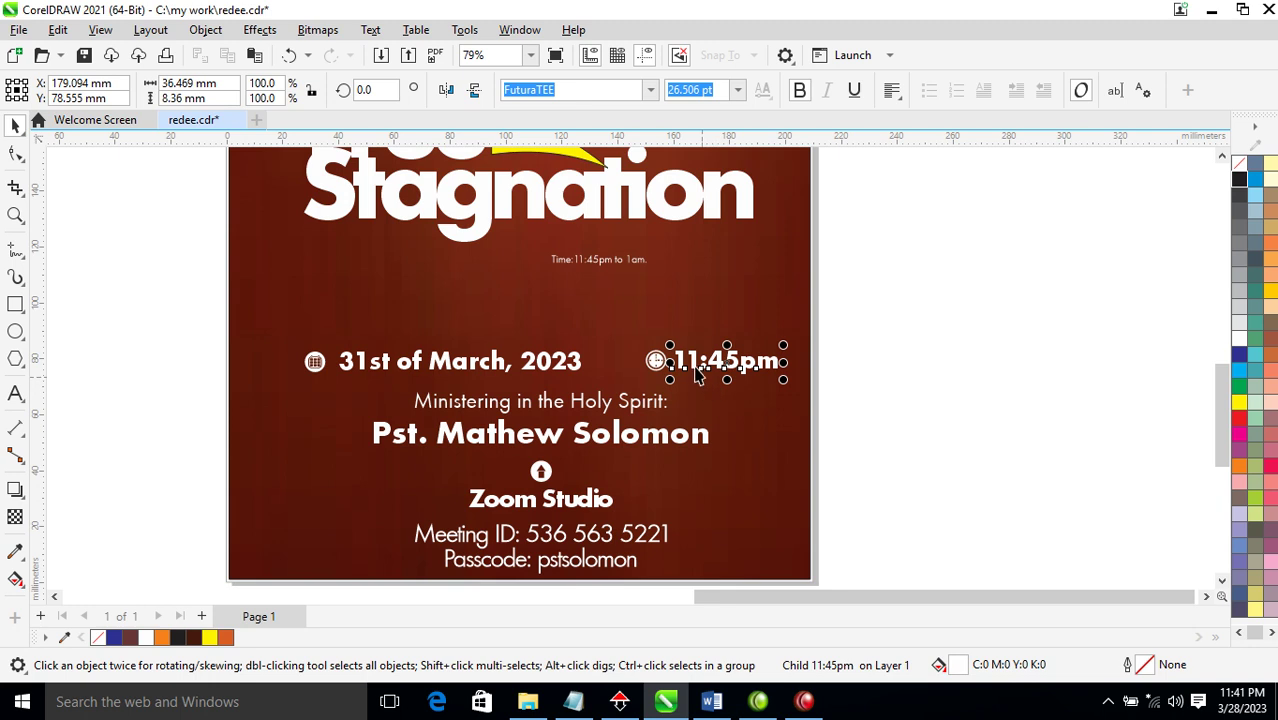
# Step: Append 'to' after 11:45pm in the time line
pyautogui.press('z')
pyautogui.moveTo(919, 208); pyautogui.dragTo(650, 350)
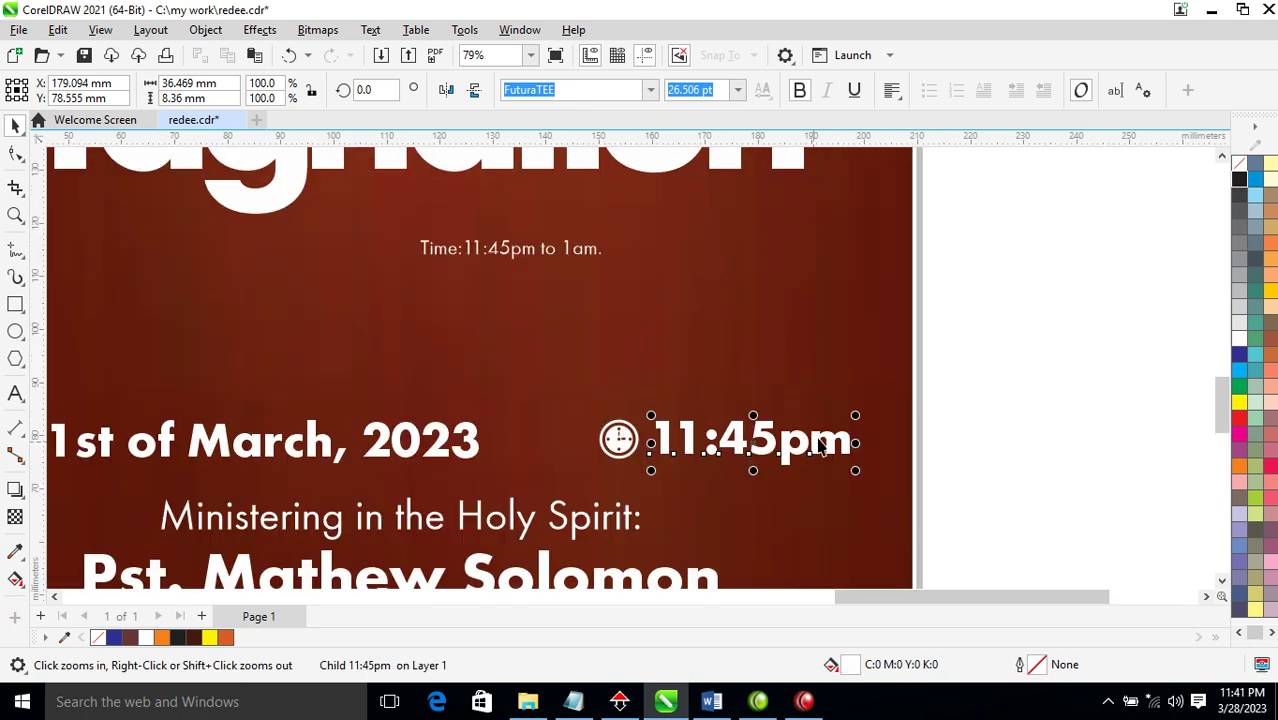
pyautogui.doubleClick(858, 450)
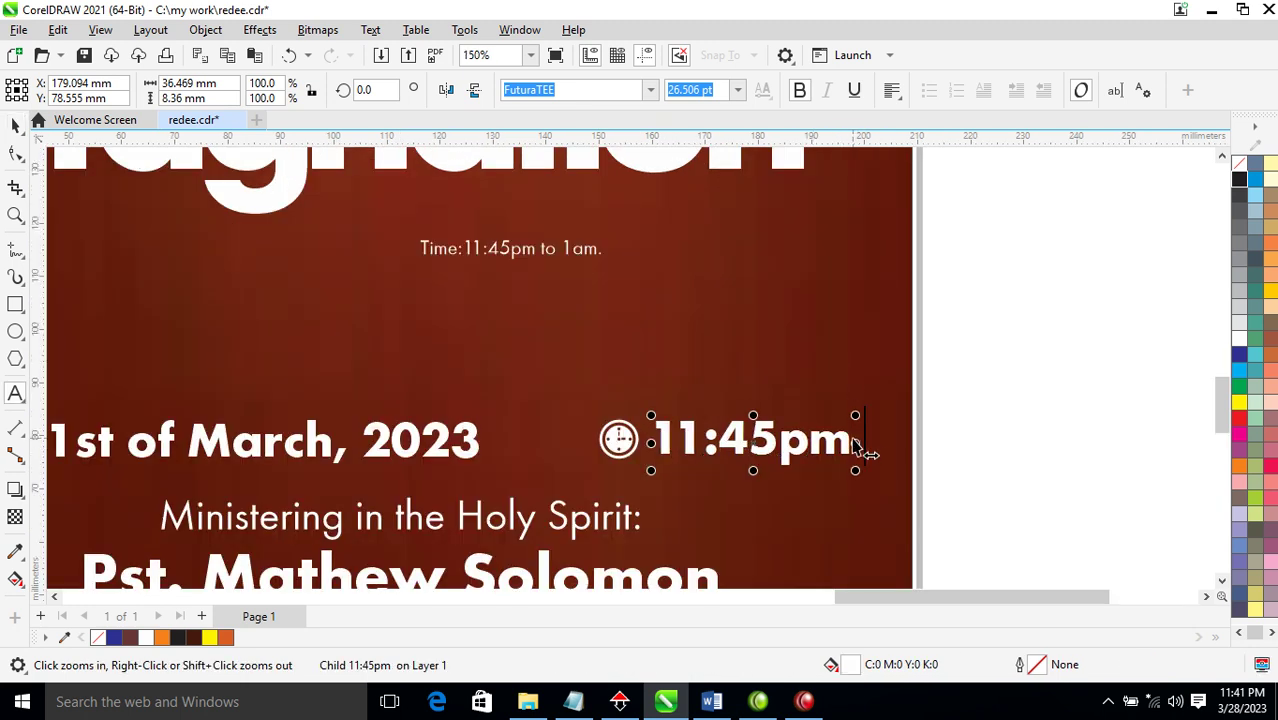
pyautogui.write(' to')
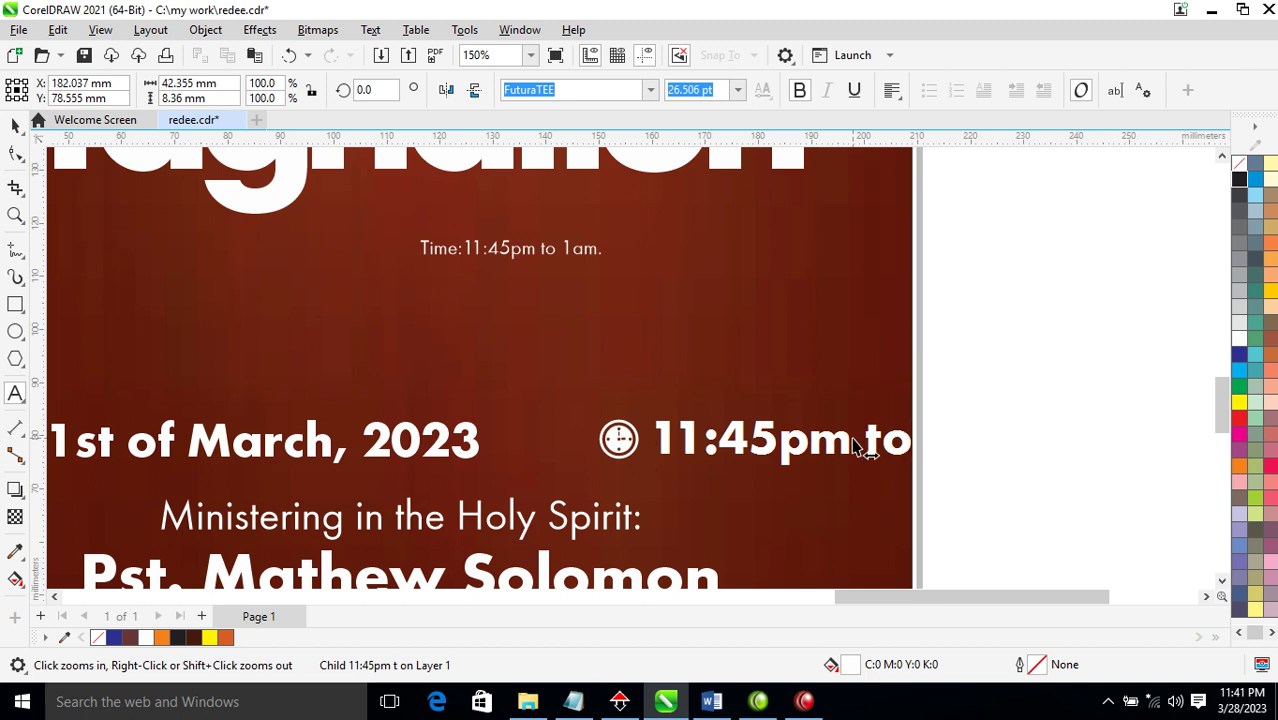
pyautogui.hotkey('ctrl', 'space')
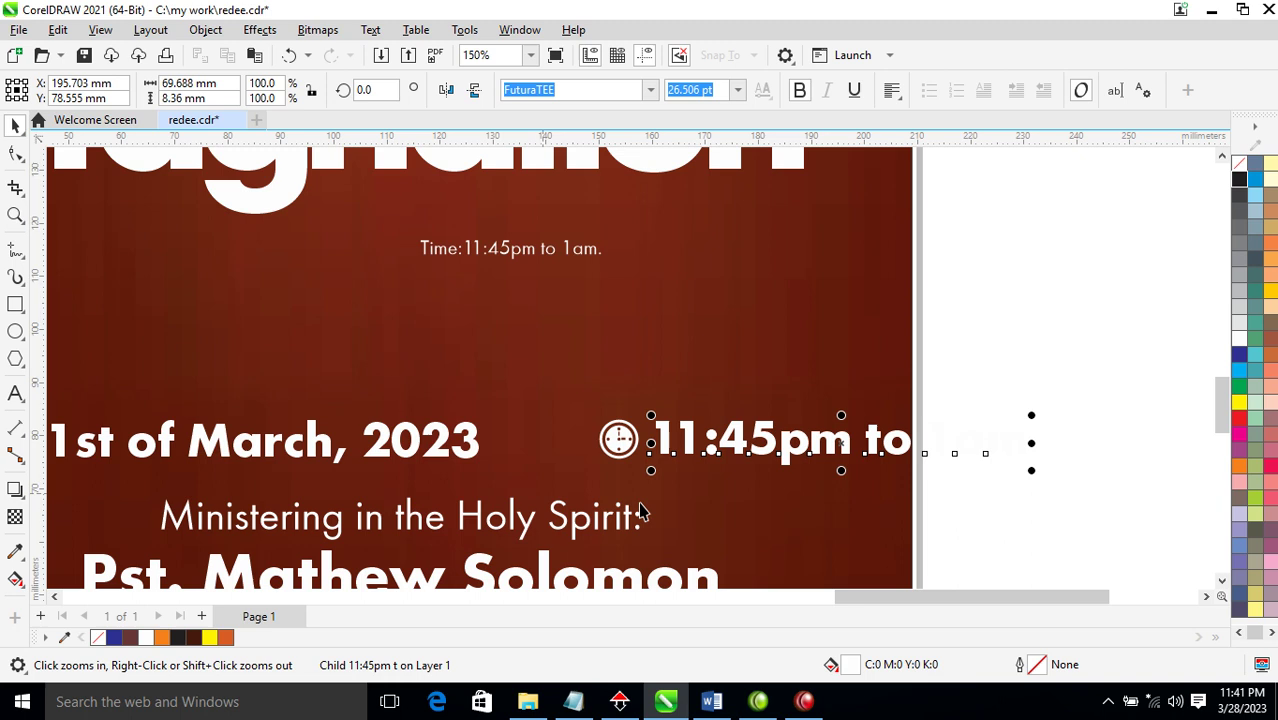
pyautogui.scroll(-2, 660, 468)
pyautogui.scroll(-1, 660, 468)
# Step: Remove the small duplicate time line and move the event details up under the headline
pyautogui.scroll(-1, 640, 440)
pyautogui.click(637, 405)
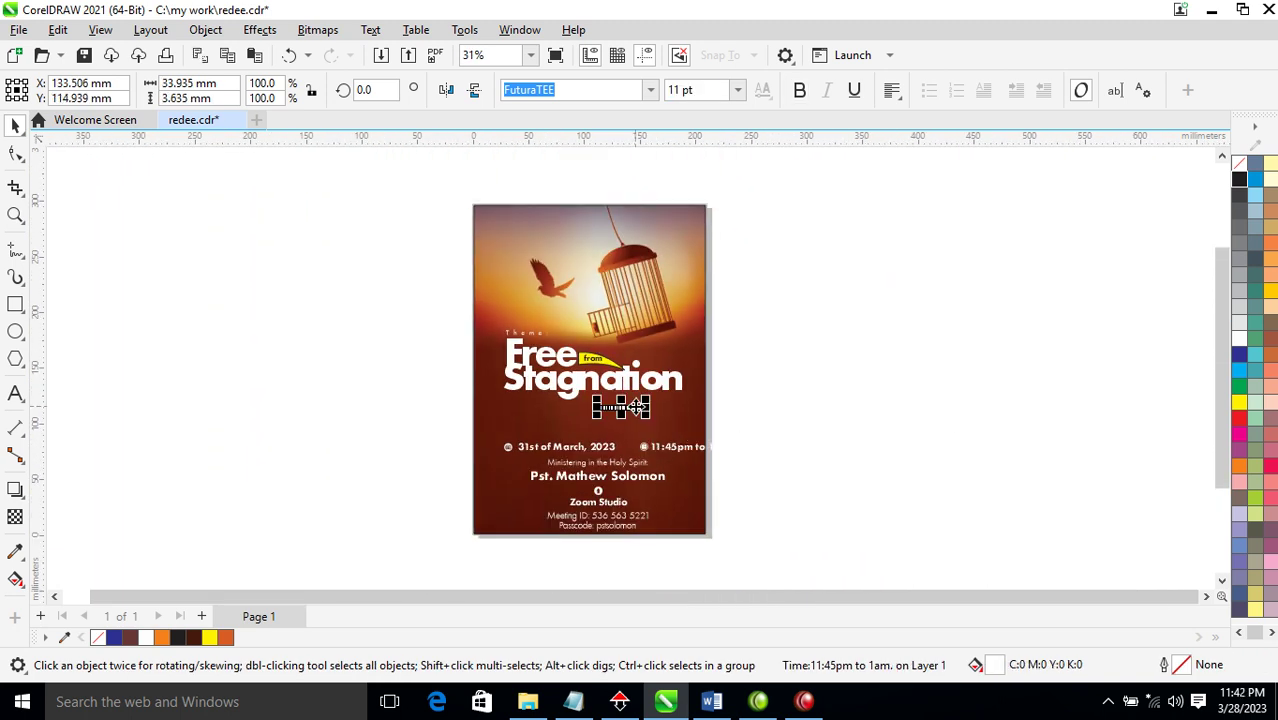
pyautogui.press('Escape')
pyautogui.press('z')
pyautogui.moveTo(371, 334); pyautogui.dragTo(842, 536)
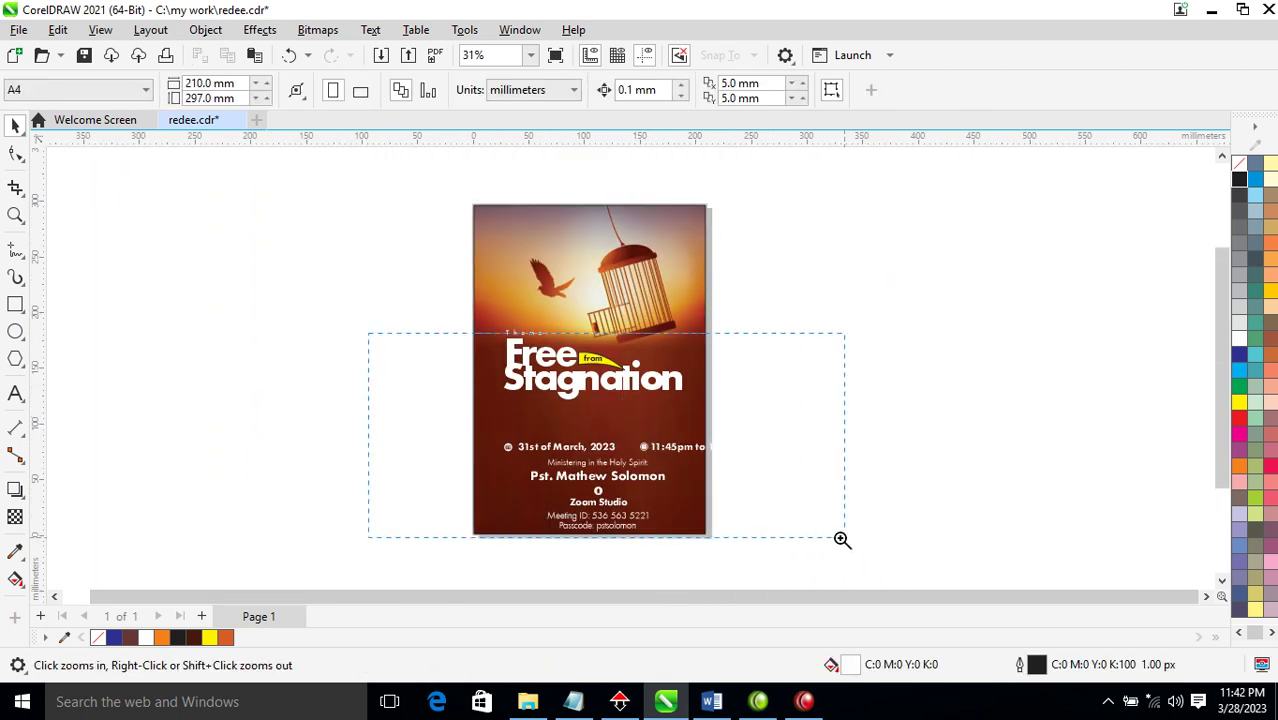
pyautogui.click(678, 397)
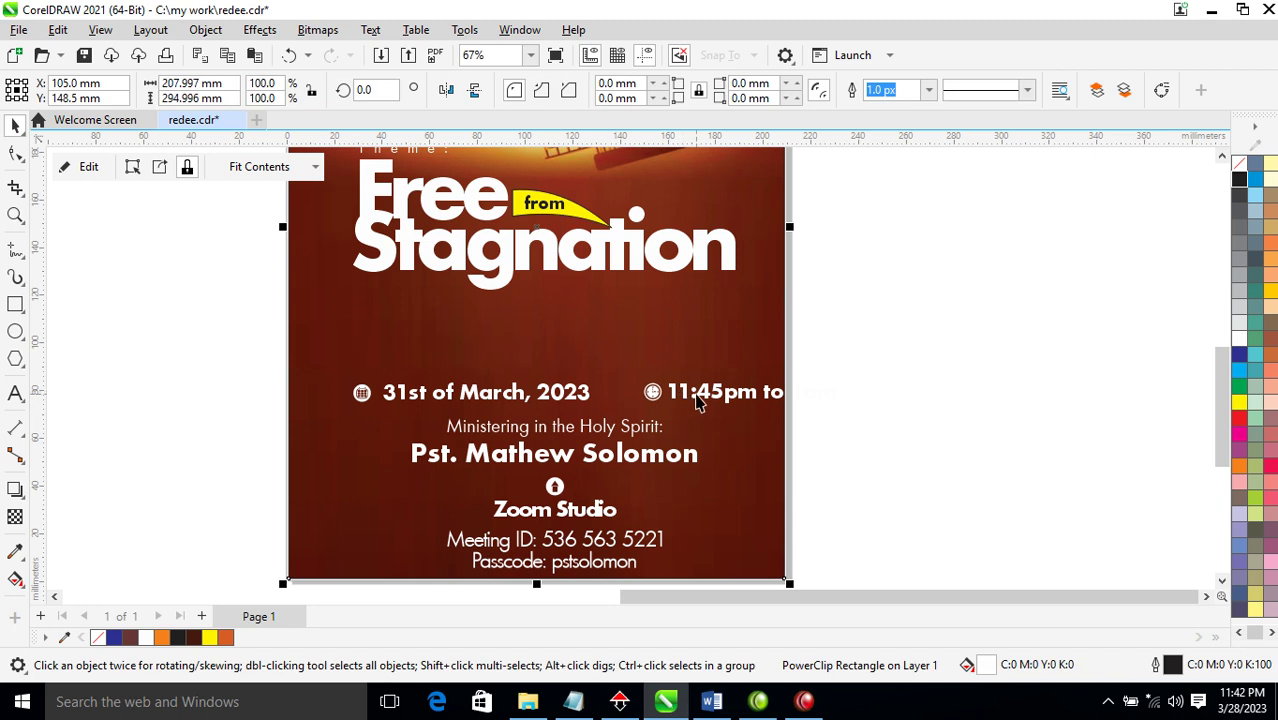
pyautogui.click(698, 400)
pyautogui.moveTo(702, 392); pyautogui.dragTo(702, 327)
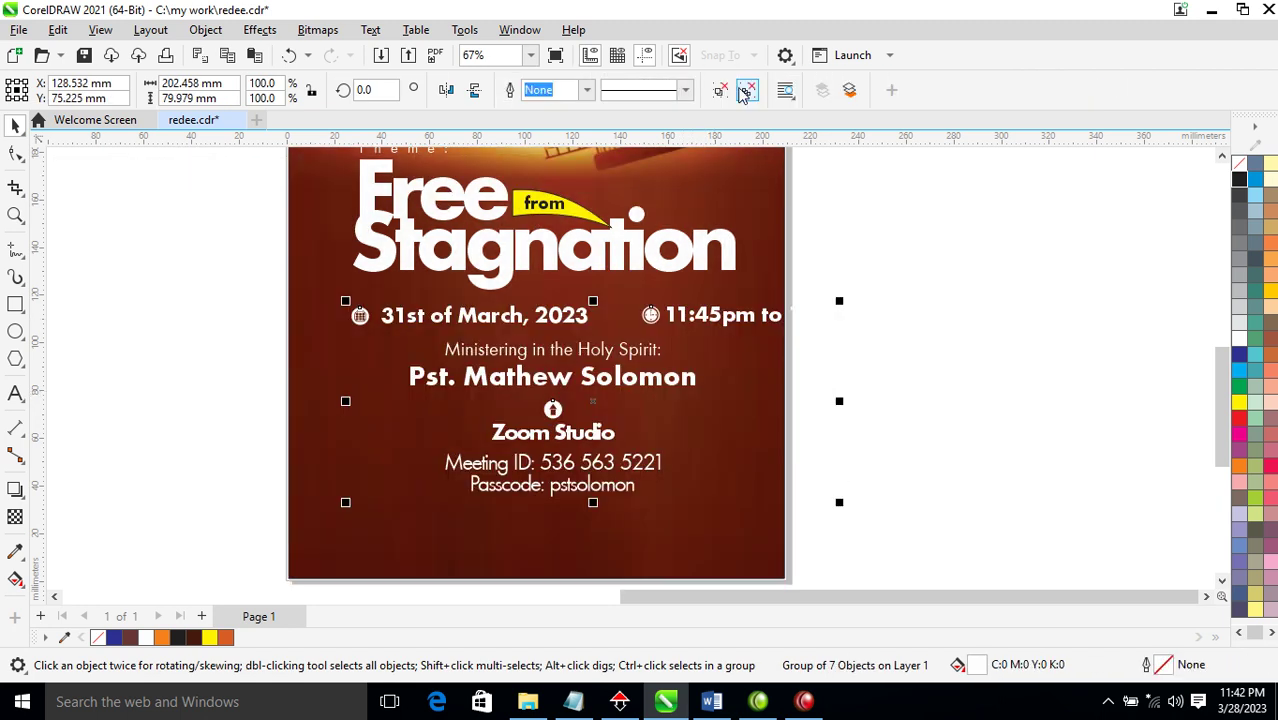
# Step: Ungroup the details and group the calendar icon, date, clock icon and time into one row
pyautogui.click(749, 90)
pyautogui.moveTo(945, 268); pyautogui.dragTo(614, 382)
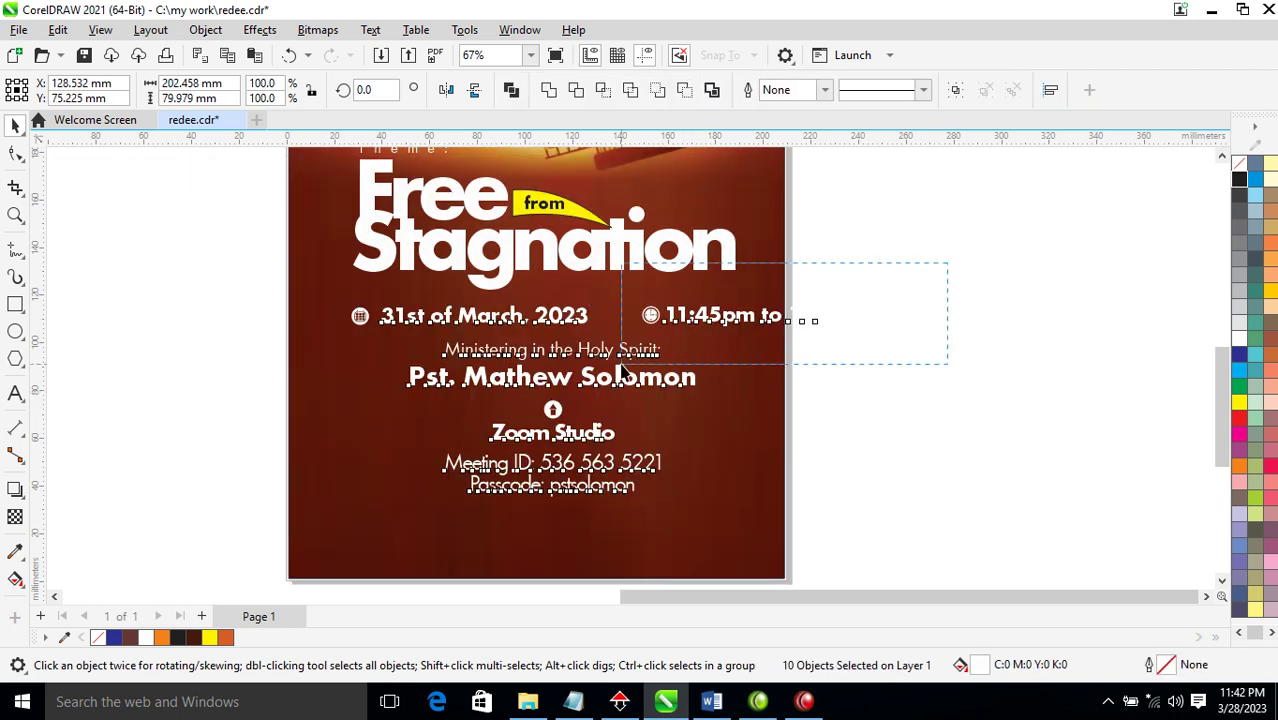
pyautogui.hotkey('ctrl', 'g')
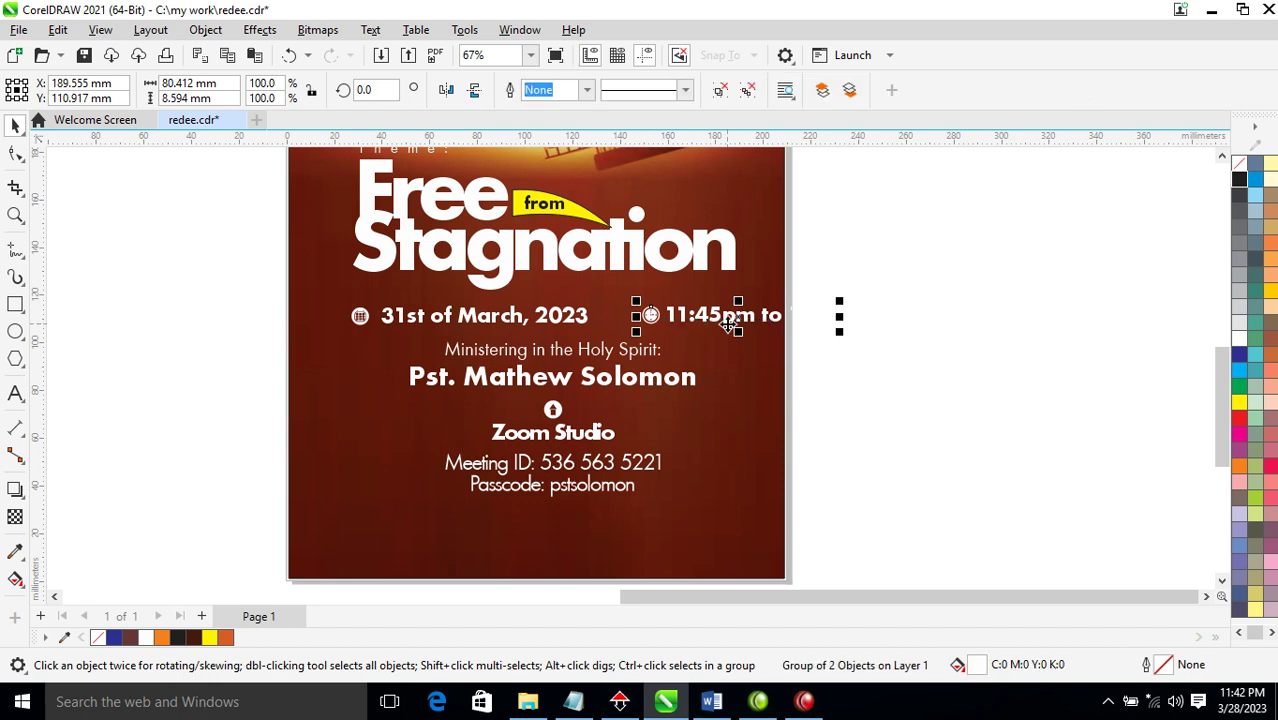
pyautogui.moveTo(735, 318); pyautogui.dragTo(687, 330)
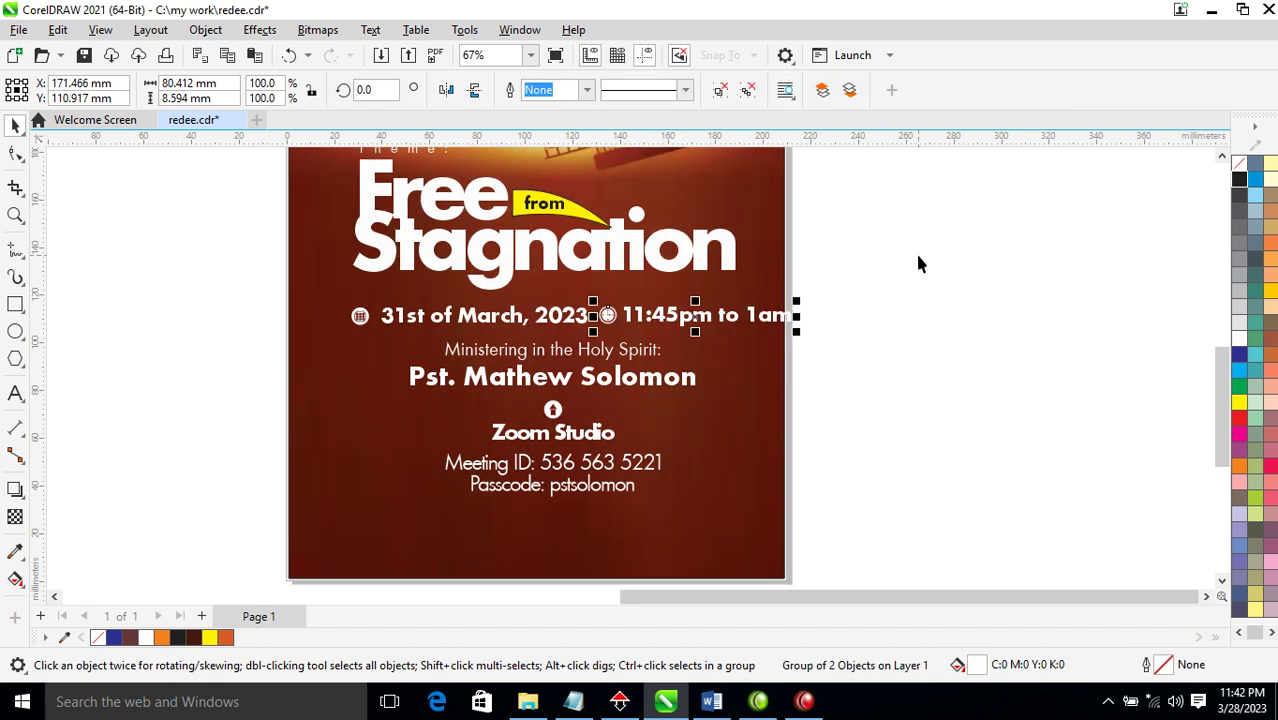
pyautogui.moveTo(912, 258); pyautogui.dragTo(241, 340)
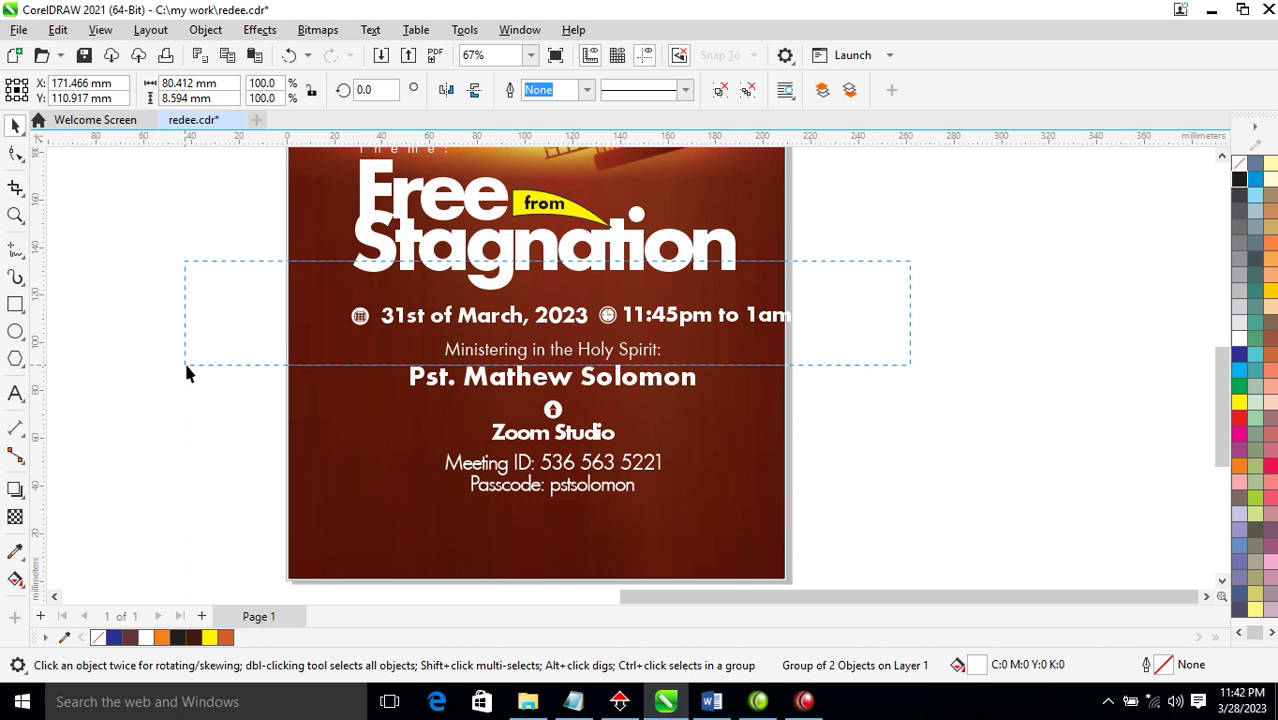
pyautogui.hotkey('ctrl', 'g')
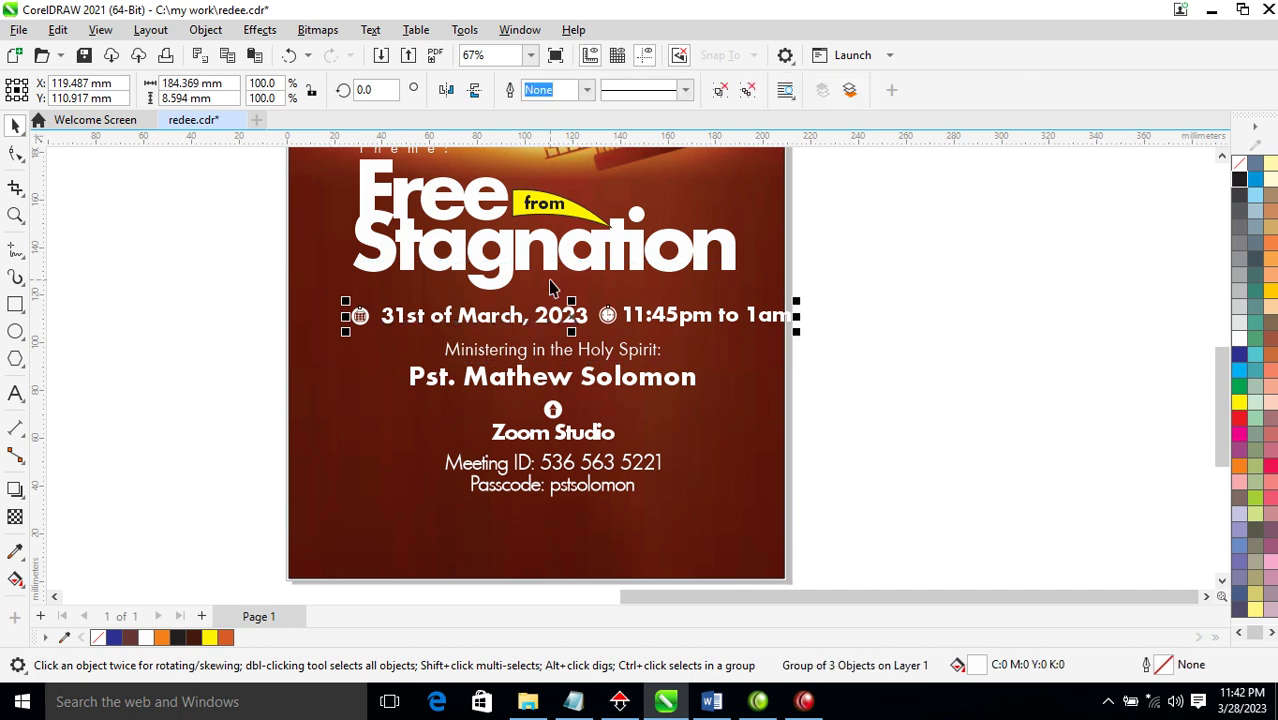
# Step: Try placing the small icon left of Zoom Studio, then undo that move
pyautogui.moveTo(970, 323); pyautogui.dragTo(548, 443)
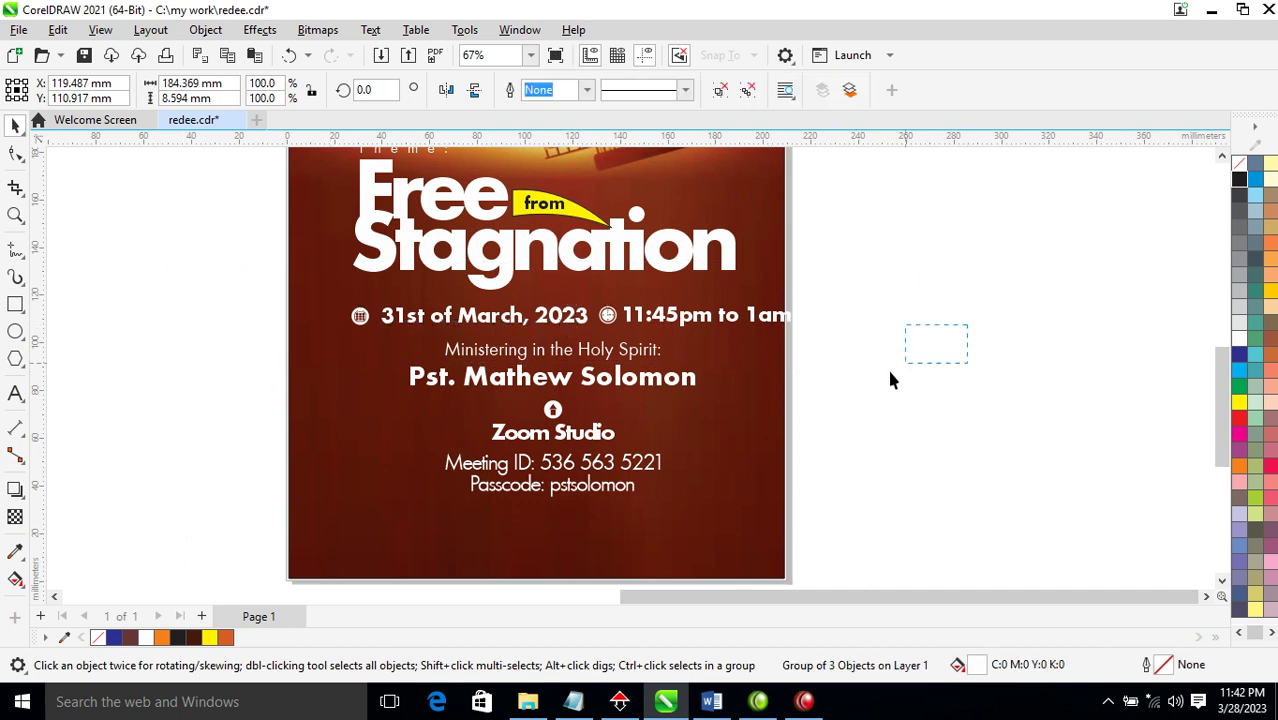
pyautogui.click(563, 424)
pyautogui.keyDown('ctrl'); pyautogui.click(555, 409); pyautogui.keyUp('ctrl')
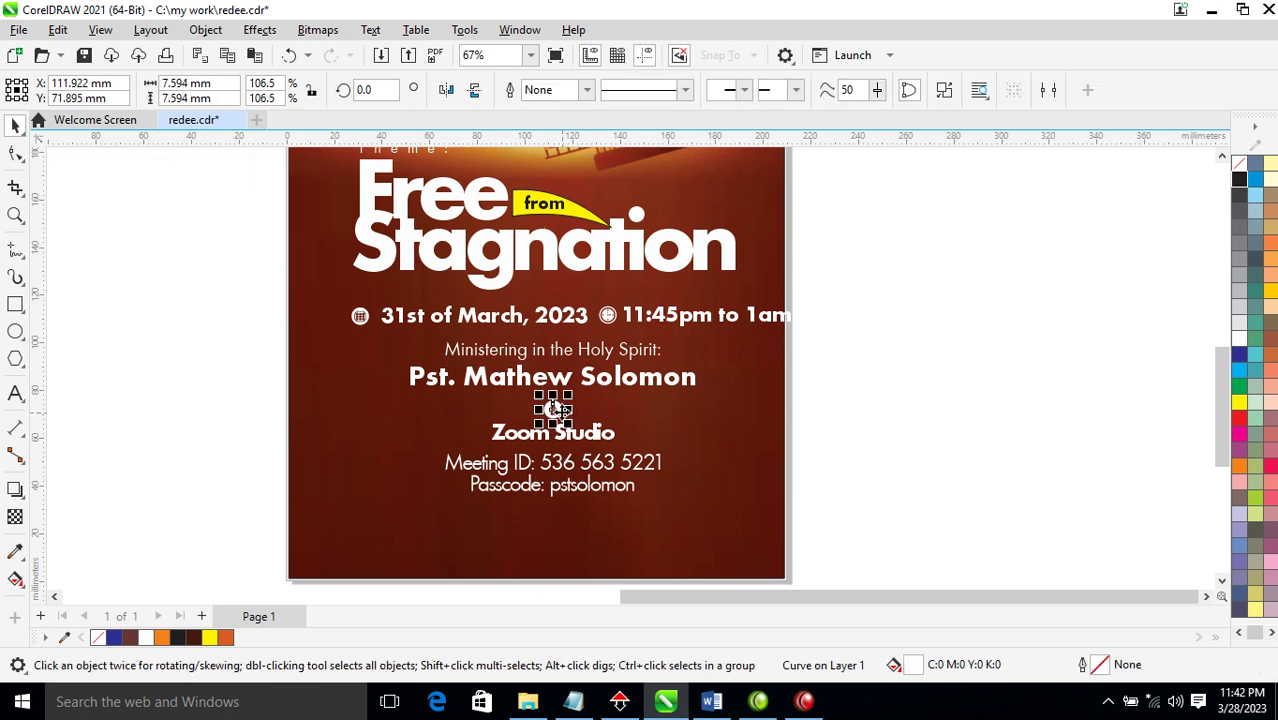
pyautogui.moveTo(553, 409); pyautogui.dragTo(473, 432)
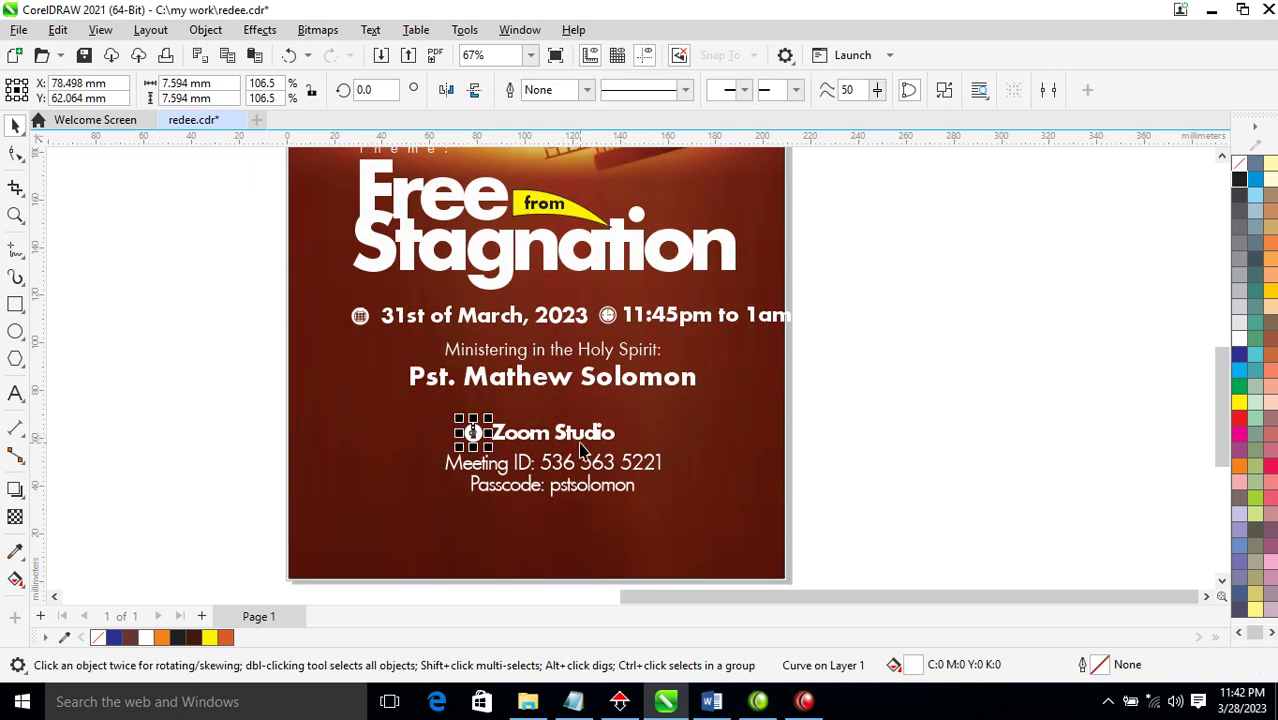
pyautogui.hotkey('ctrl', 'z')
# Step: Left-align the date-and-time row, Ministering line, pastor name and icon
pyautogui.keyDown('ctrl'); pyautogui.click(674, 313); pyautogui.keyUp('ctrl')
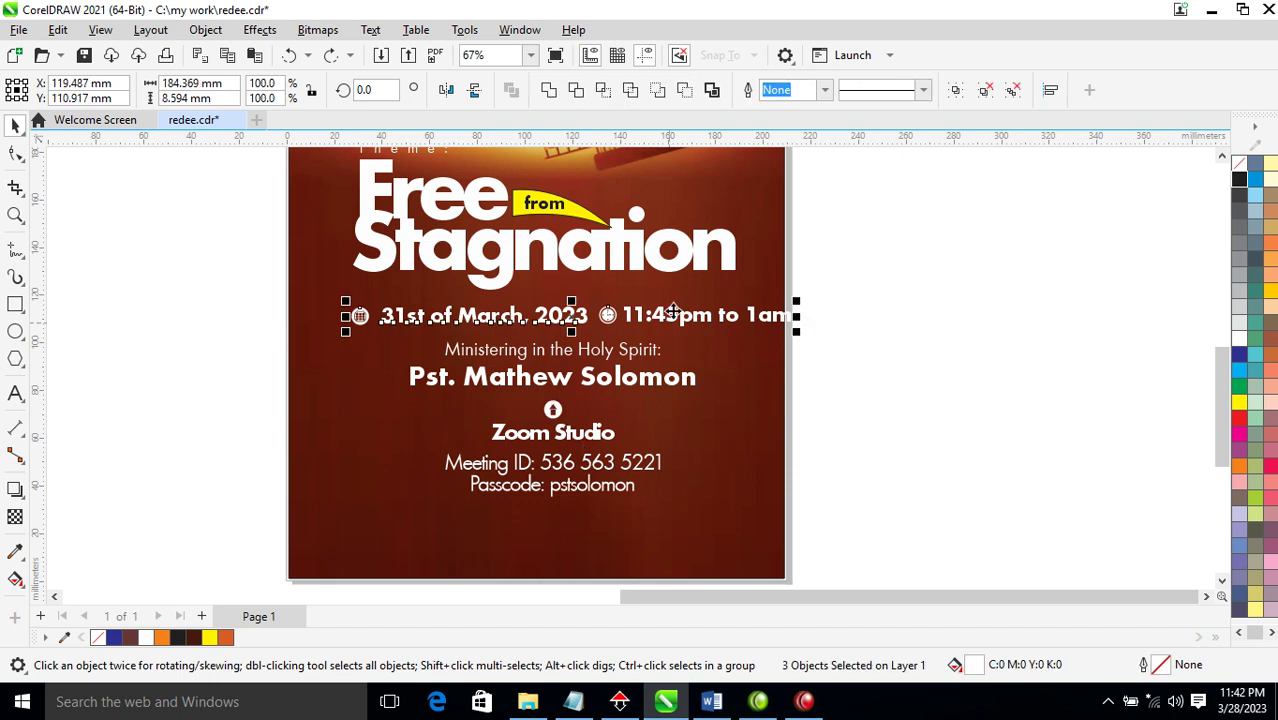
pyautogui.moveTo(984, 263)
pyautogui.mouseDown()
pyautogui.moveTo(185, 428)
pyautogui.moveTo(262, 425)
pyautogui.mouseUp()
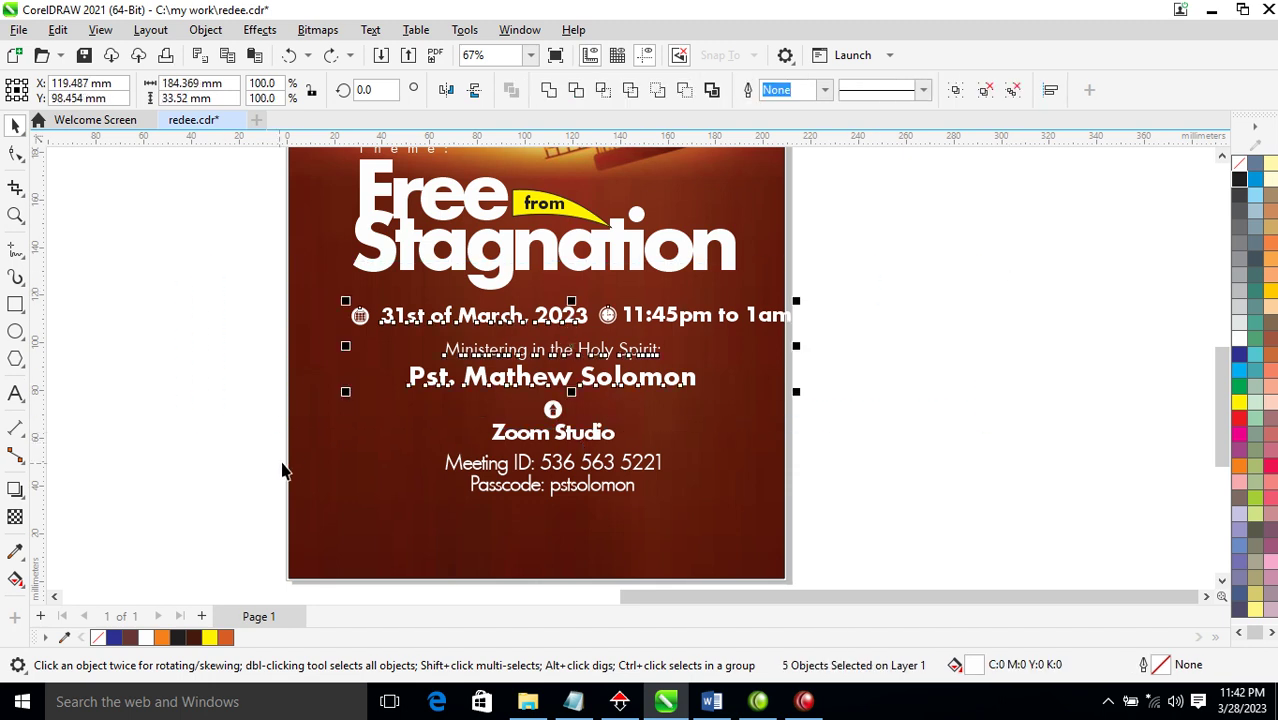
pyautogui.press('l')
pyautogui.hotkey('ctrl', 'z')
pyautogui.moveTo(979, 218)
pyautogui.mouseDown()
pyautogui.moveTo(391, 371)
pyautogui.moveTo(296, 358)
pyautogui.mouseUp()
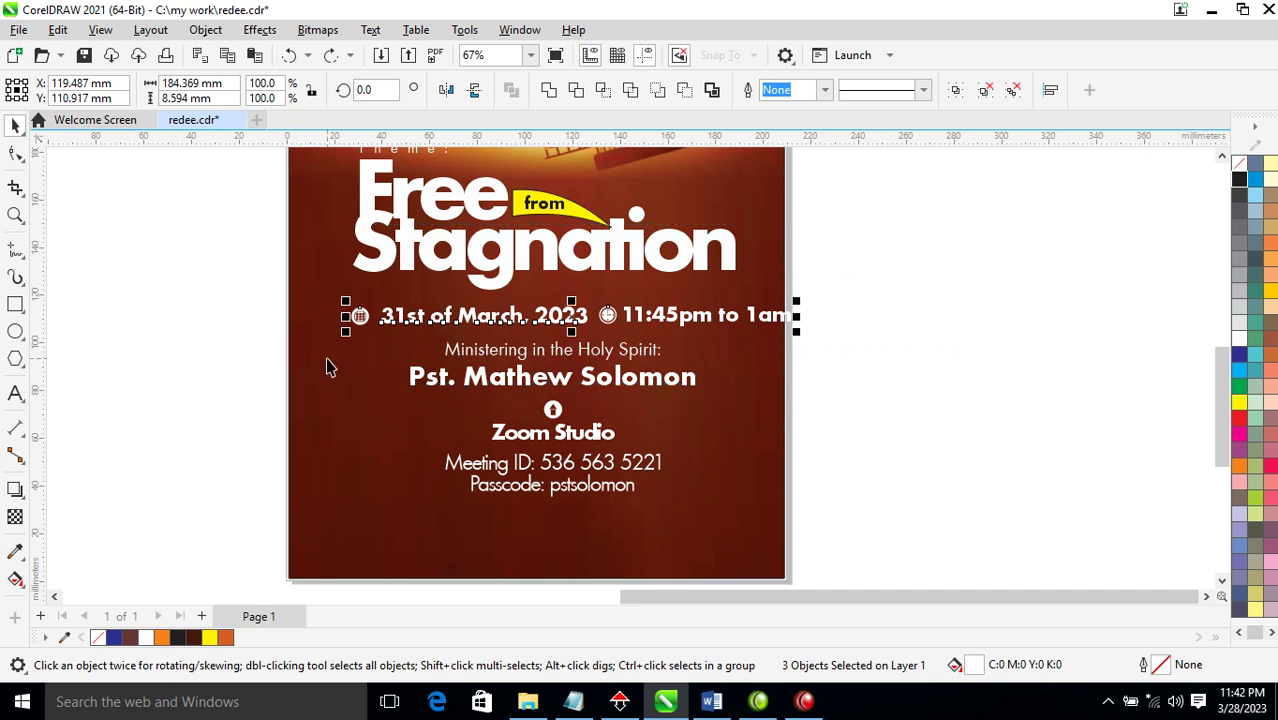
pyautogui.moveTo(893, 277)
pyautogui.mouseDown()
pyautogui.moveTo(550, 408)
pyautogui.moveTo(311, 426)
pyautogui.mouseUp()
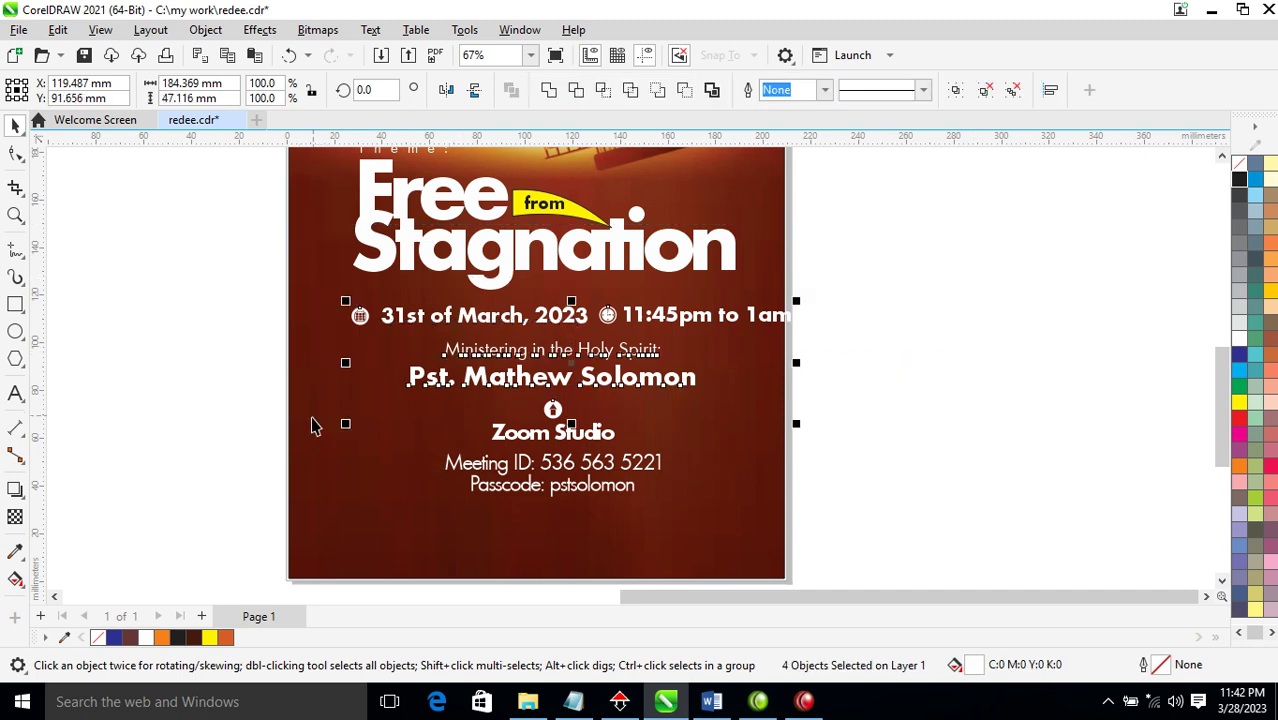
pyautogui.press('l')
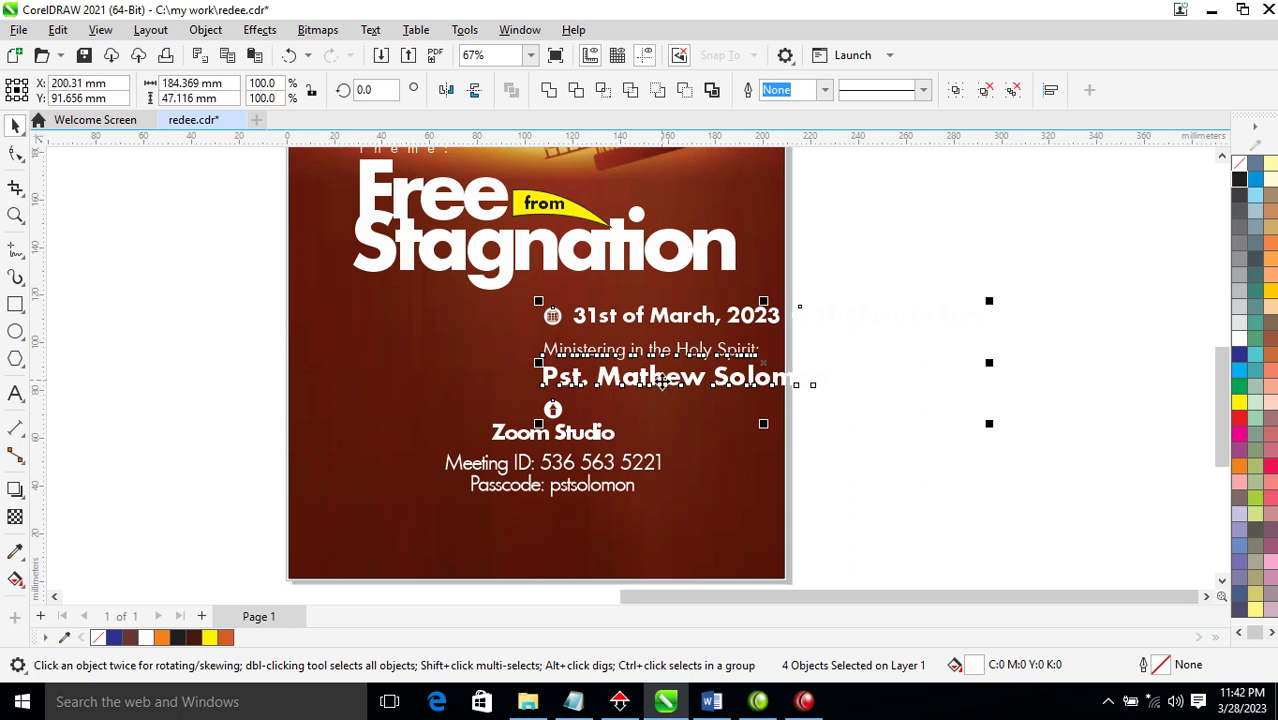
pyautogui.moveTo(748, 385); pyautogui.dragTo(546, 372)
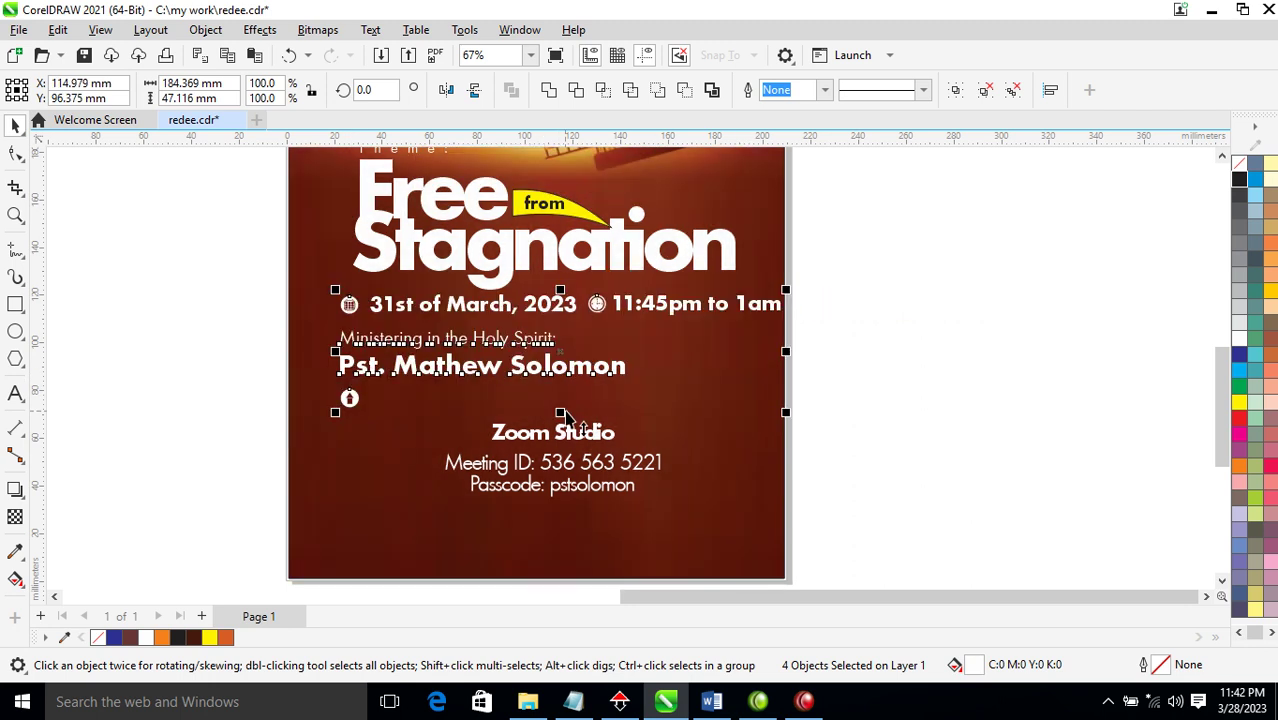
# Step: Move Zoom Studio beside its icon, with Meeting ID and Passcode beneath it
pyautogui.scroll(-1, 398, 353)
pyautogui.press('z')
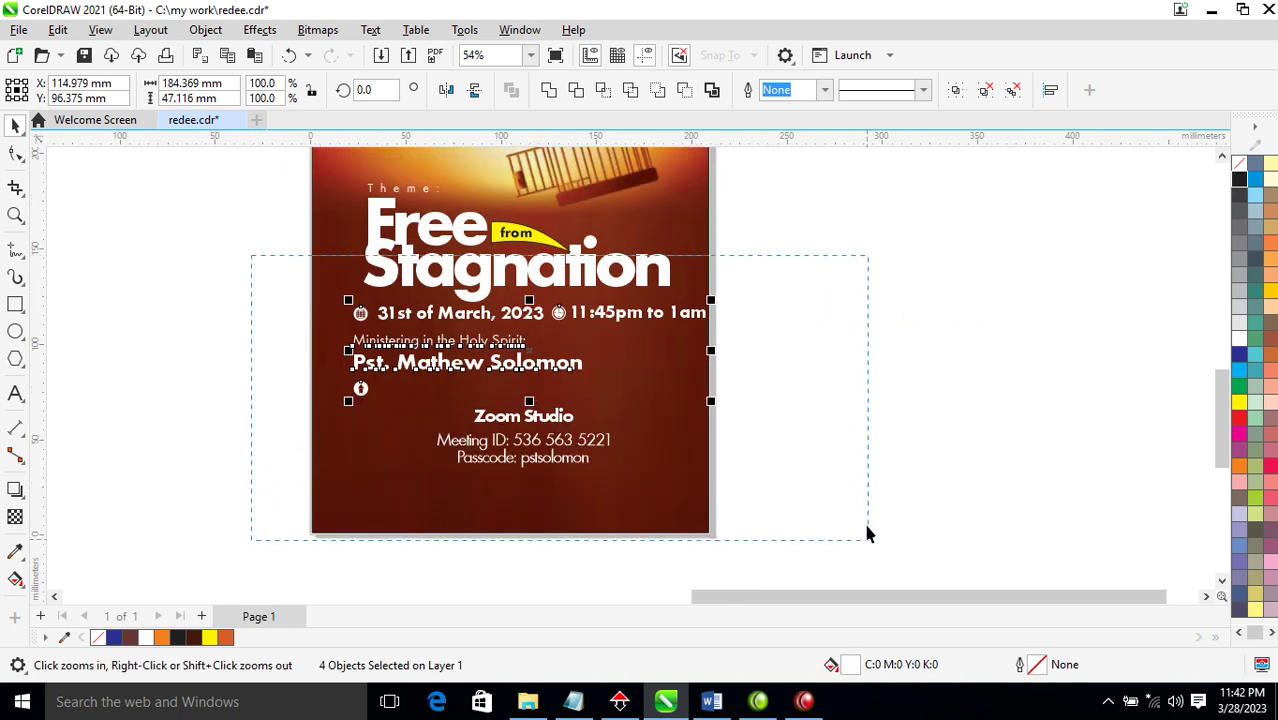
pyautogui.moveTo(252, 256); pyautogui.dragTo(868, 534)
pyautogui.press('space')
pyautogui.moveTo(623, 400); pyautogui.dragTo(480, 362)
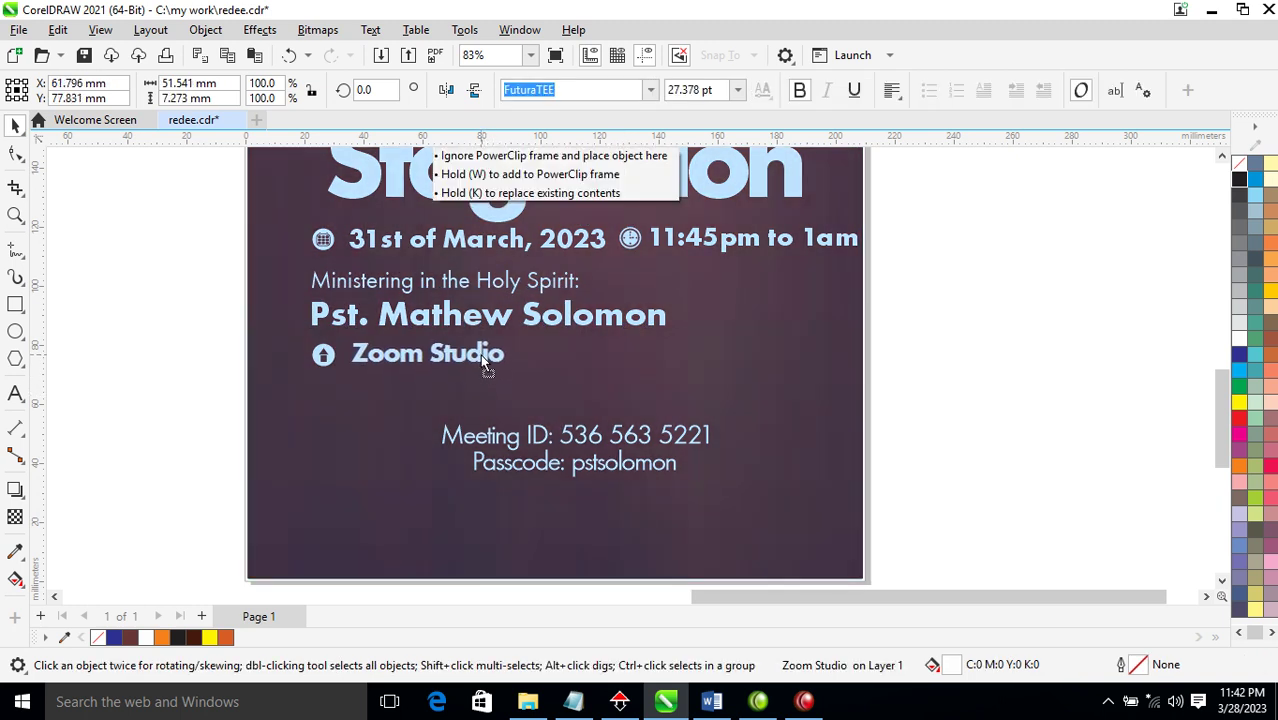
pyautogui.moveTo(996, 355); pyautogui.dragTo(421, 522)
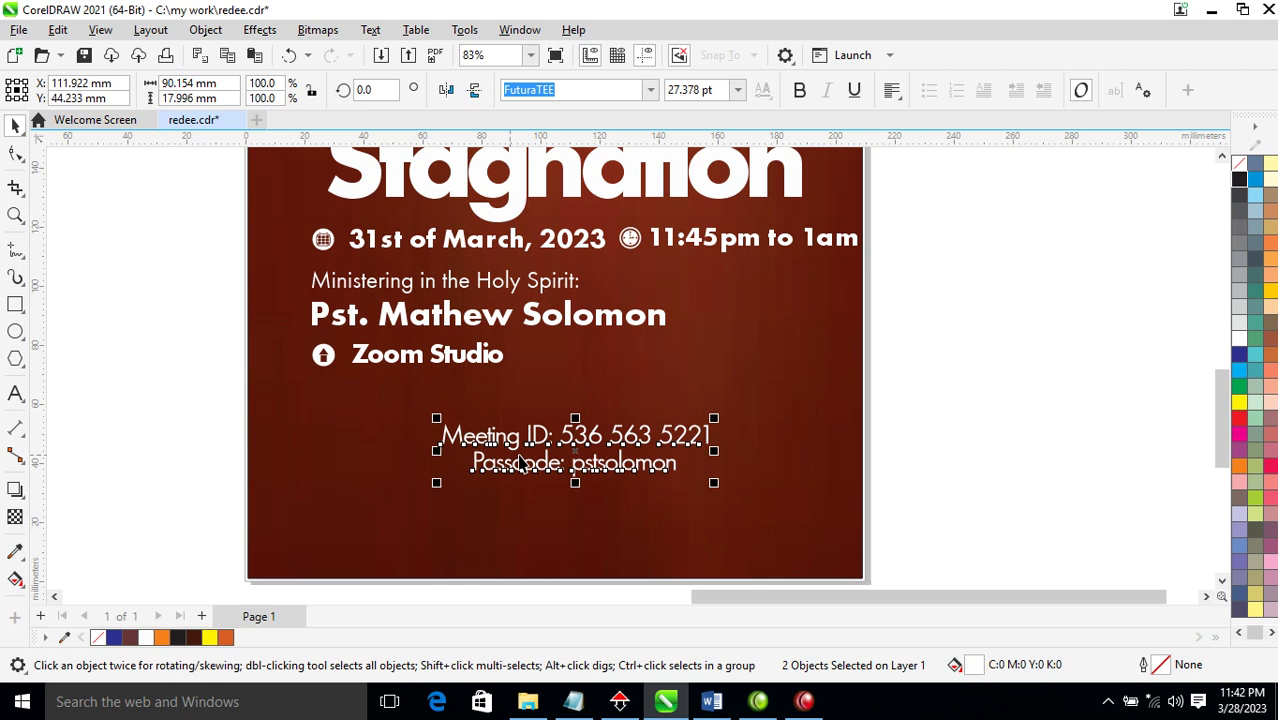
pyautogui.moveTo(557, 445); pyautogui.dragTo(455, 409)
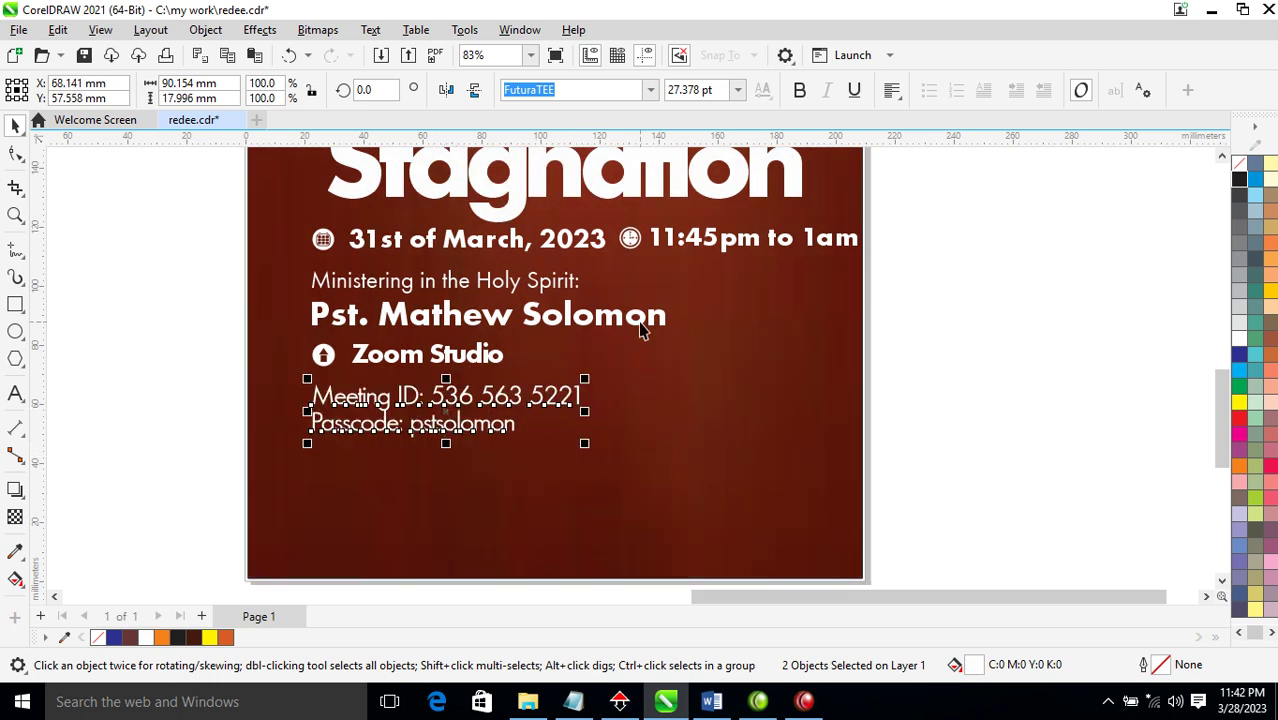
# Step: Shift all the event detail lines further down and shrink them slightly
pyautogui.moveTo(969, 219); pyautogui.dragTo(172, 496)
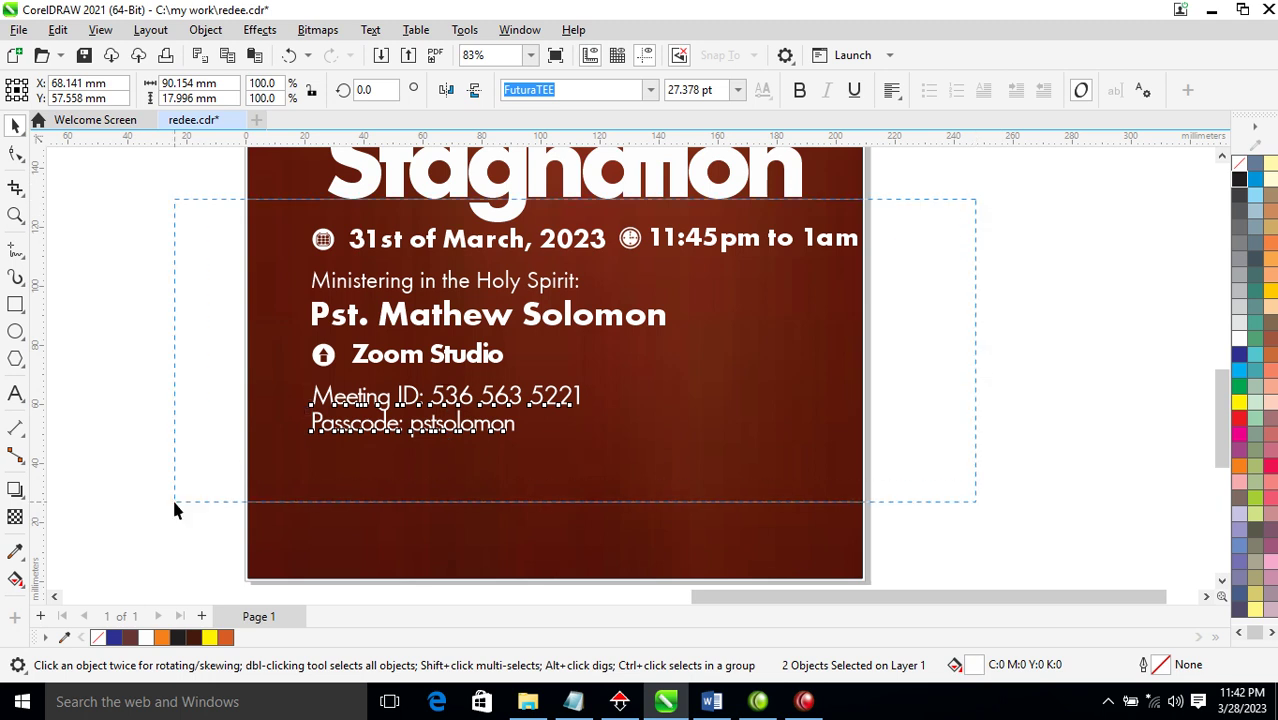
pyautogui.moveTo(533, 315); pyautogui.dragTo(543, 407)
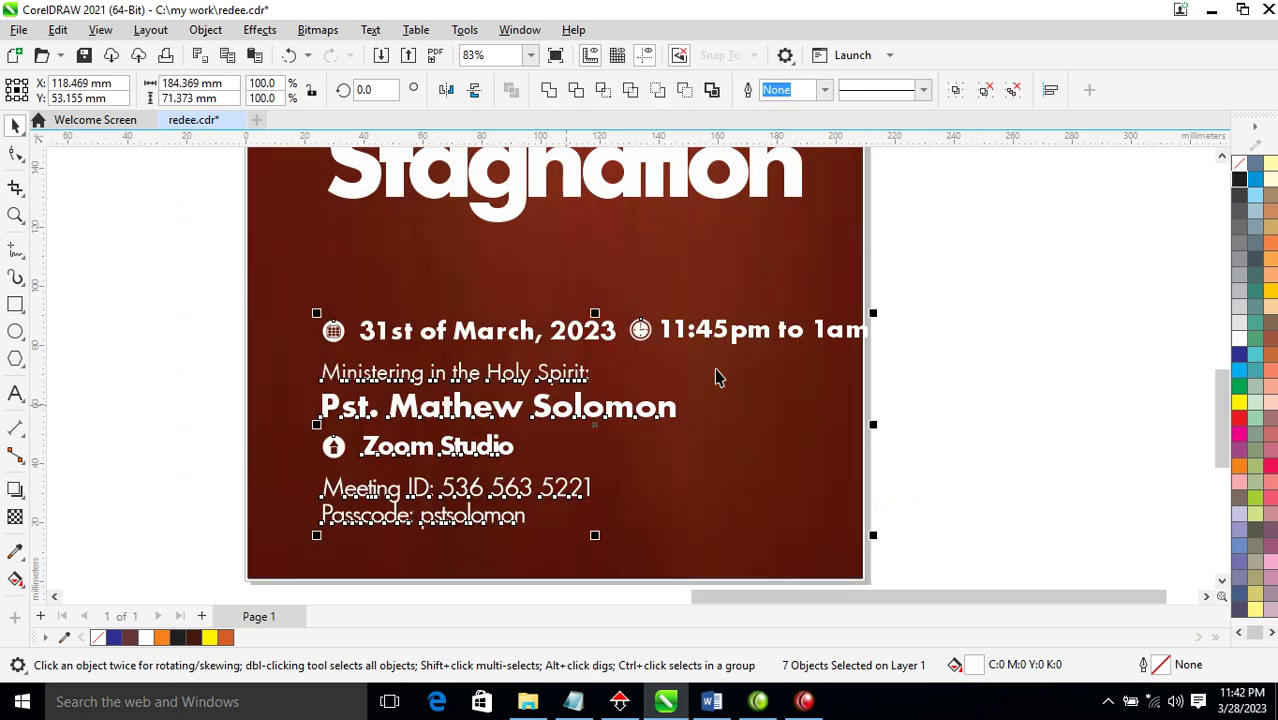
pyautogui.moveTo(874, 318); pyautogui.dragTo(779, 314)
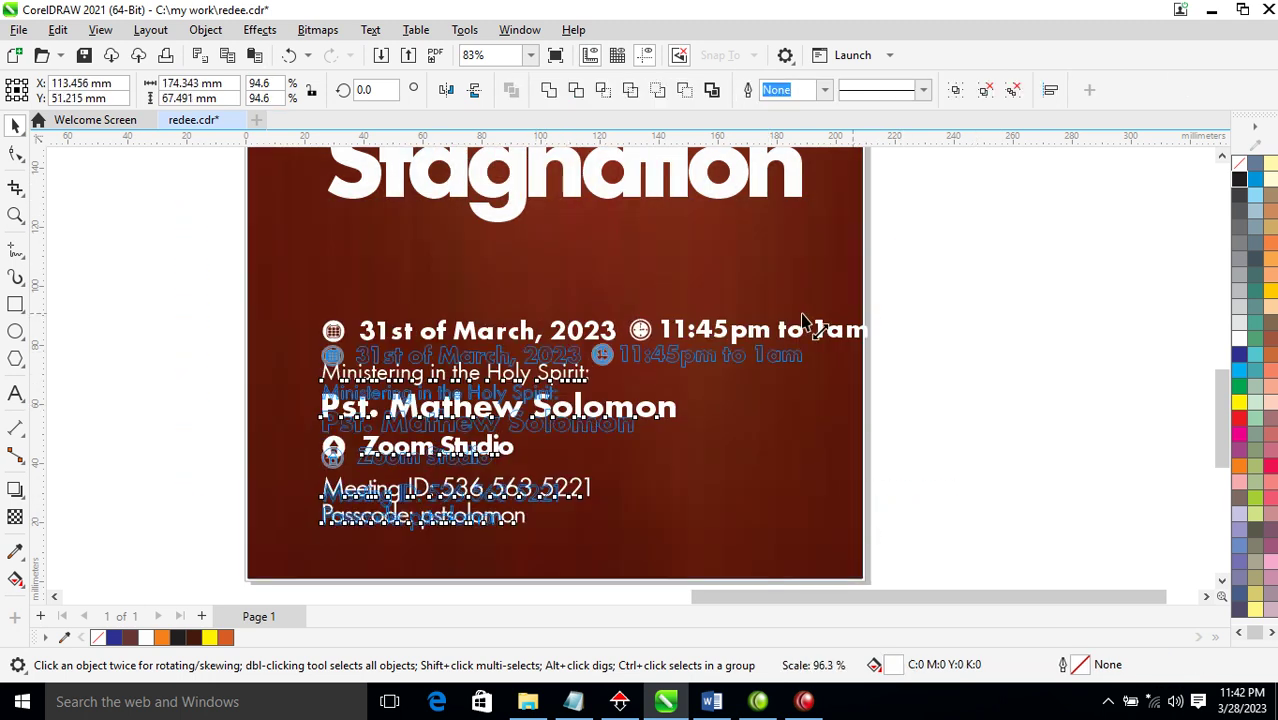
pyautogui.scroll(-1, 760, 350)
# Step: Raise the event details block slightly on the flyer
pyautogui.scroll(-1, 690, 320)
pyautogui.press('z')
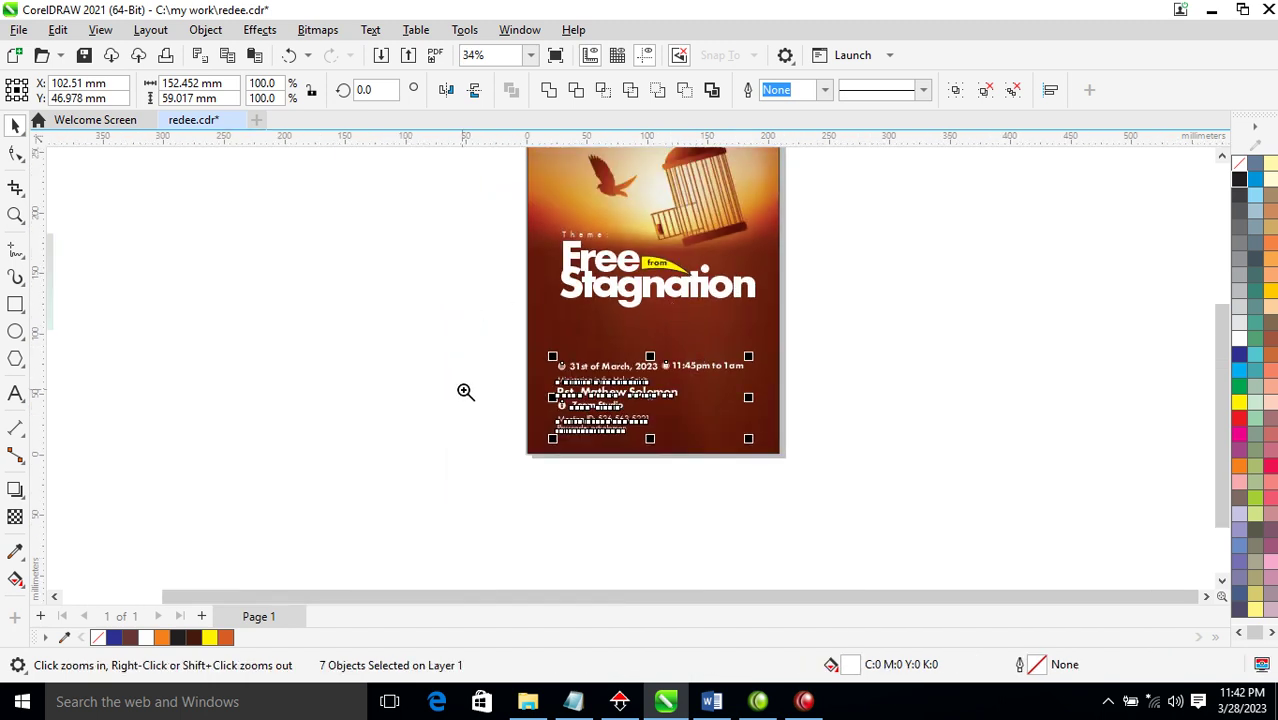
pyautogui.moveTo(465, 200); pyautogui.dragTo(968, 590)
pyautogui.scroll(-1, 743, 373)
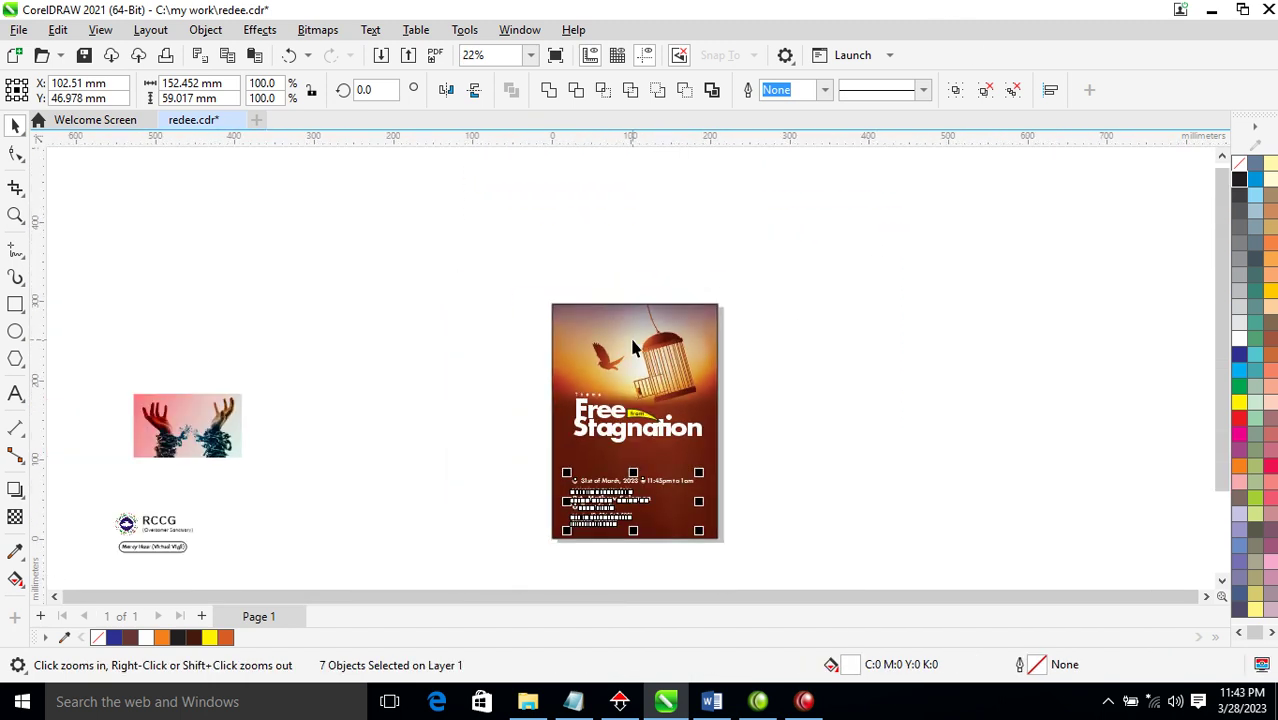
pyautogui.moveTo(448, 285); pyautogui.dragTo(856, 536)
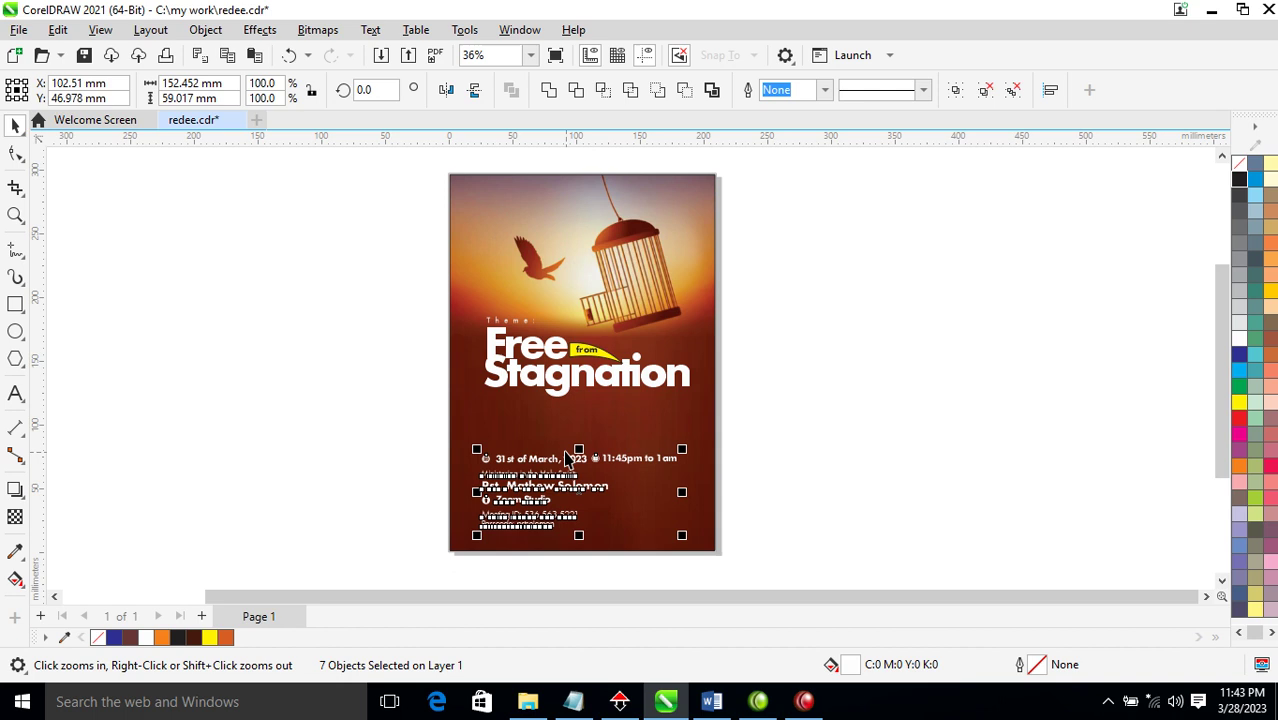
pyautogui.moveTo(579, 455); pyautogui.dragTo(582, 437)
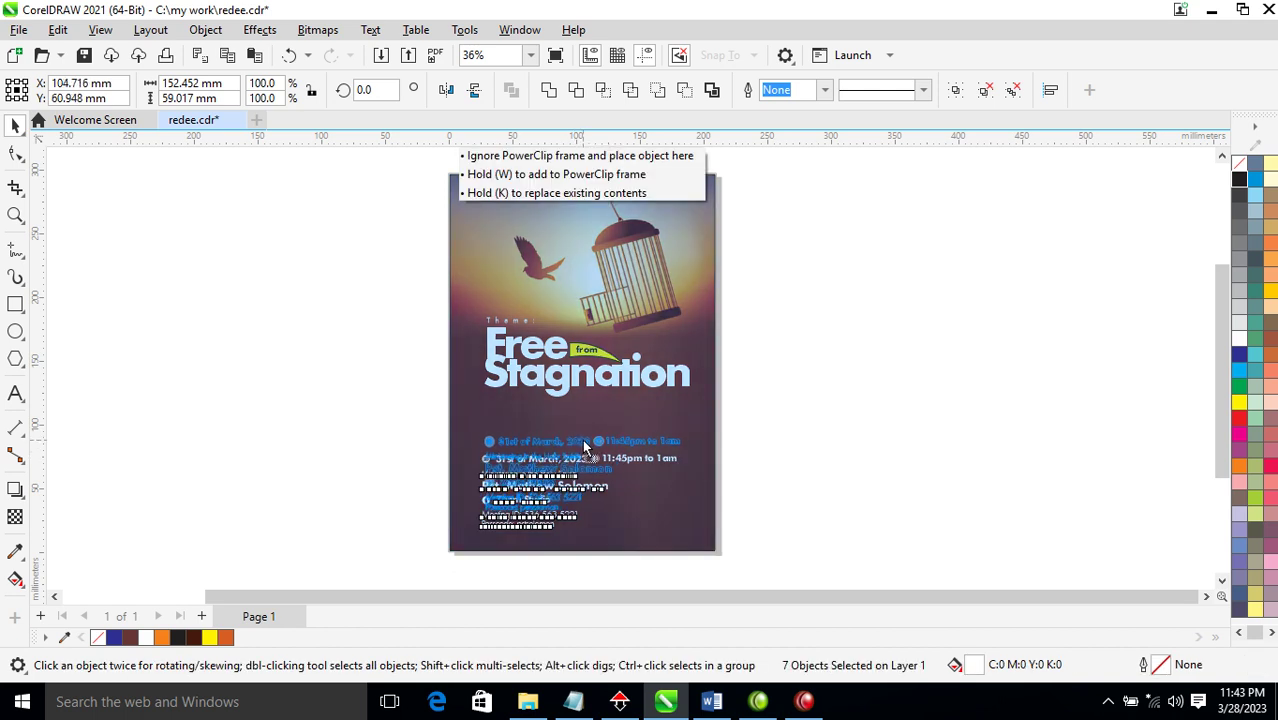
# Step: Lower the Free from Stagnation headline to sit just above the event details
pyautogui.moveTo(905, 258); pyautogui.dragTo(388, 421)
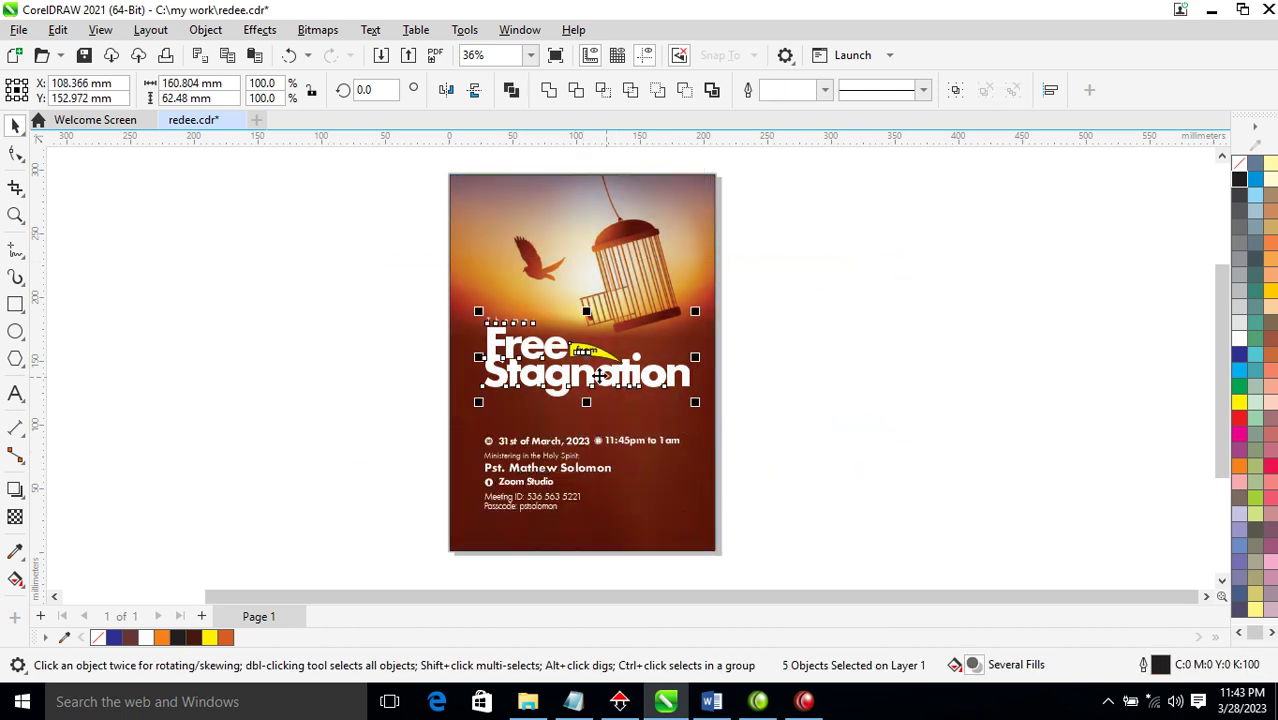
pyautogui.moveTo(579, 375)
pyautogui.mouseDown()
pyautogui.moveTo(585, 415)
pyautogui.moveTo(584, 403)
pyautogui.mouseUp()
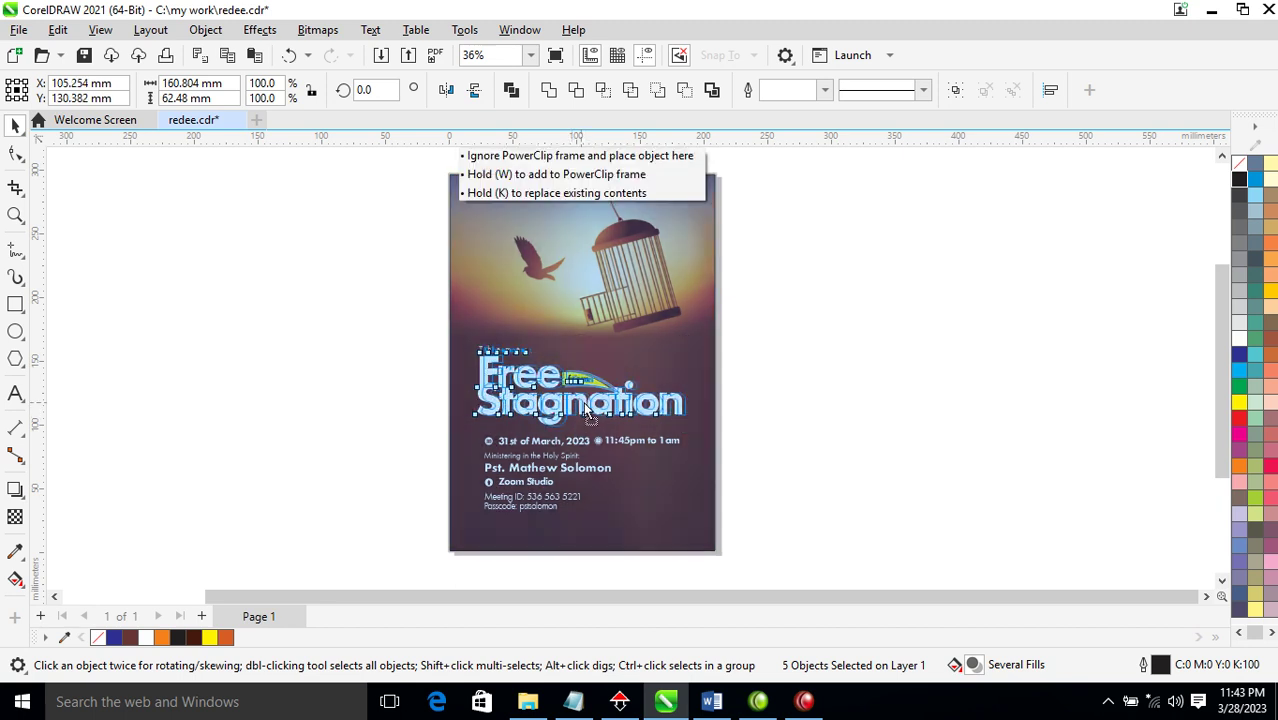
pyautogui.scroll(-2, 557, 400)
pyautogui.press('z')
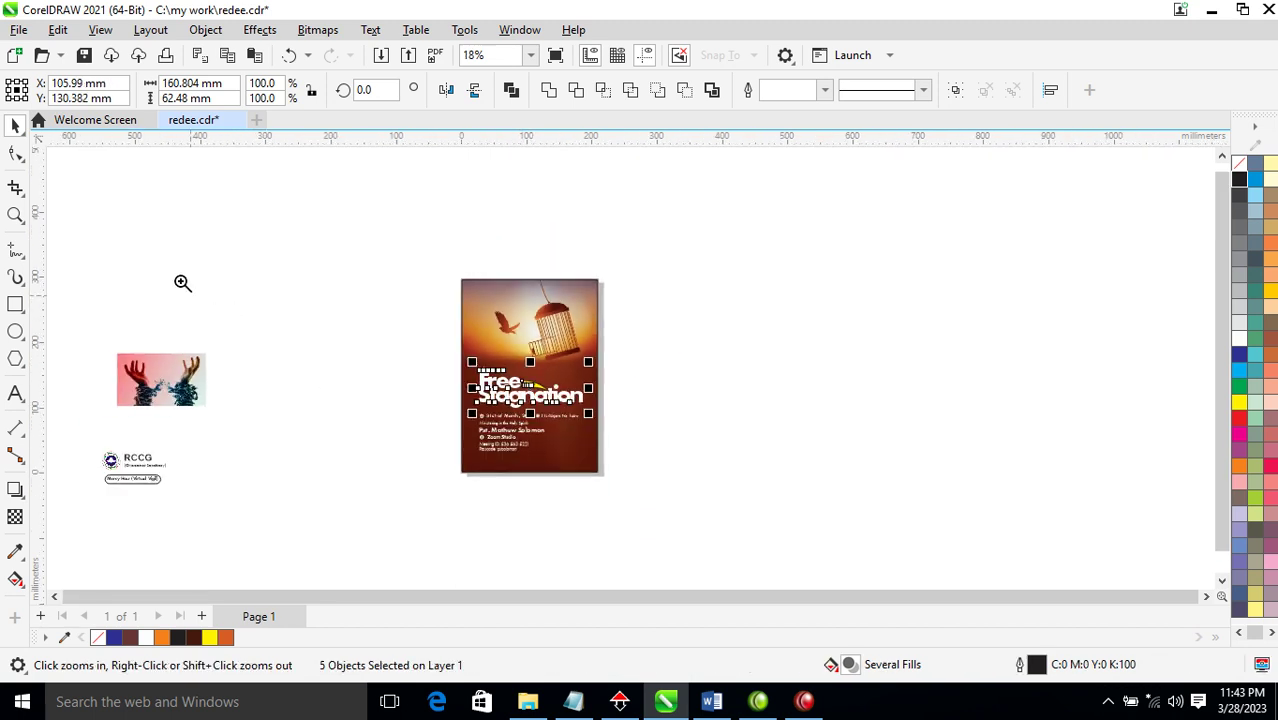
pyautogui.moveTo(234, 271); pyautogui.dragTo(666, 540)
pyautogui.hscroll(-3, 240, 445)
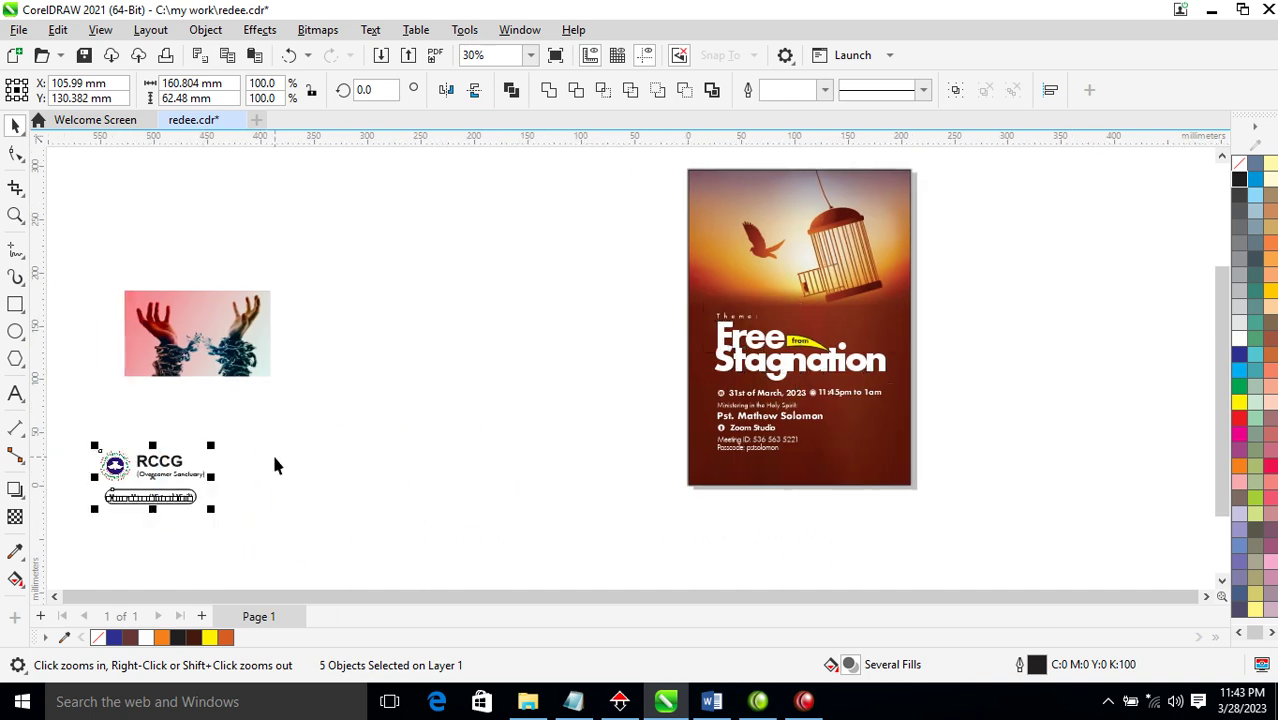
# Step: Drop a copy of the RCCG logo group at the top of the flyer
pyautogui.press('space')
pyautogui.click(188, 478)
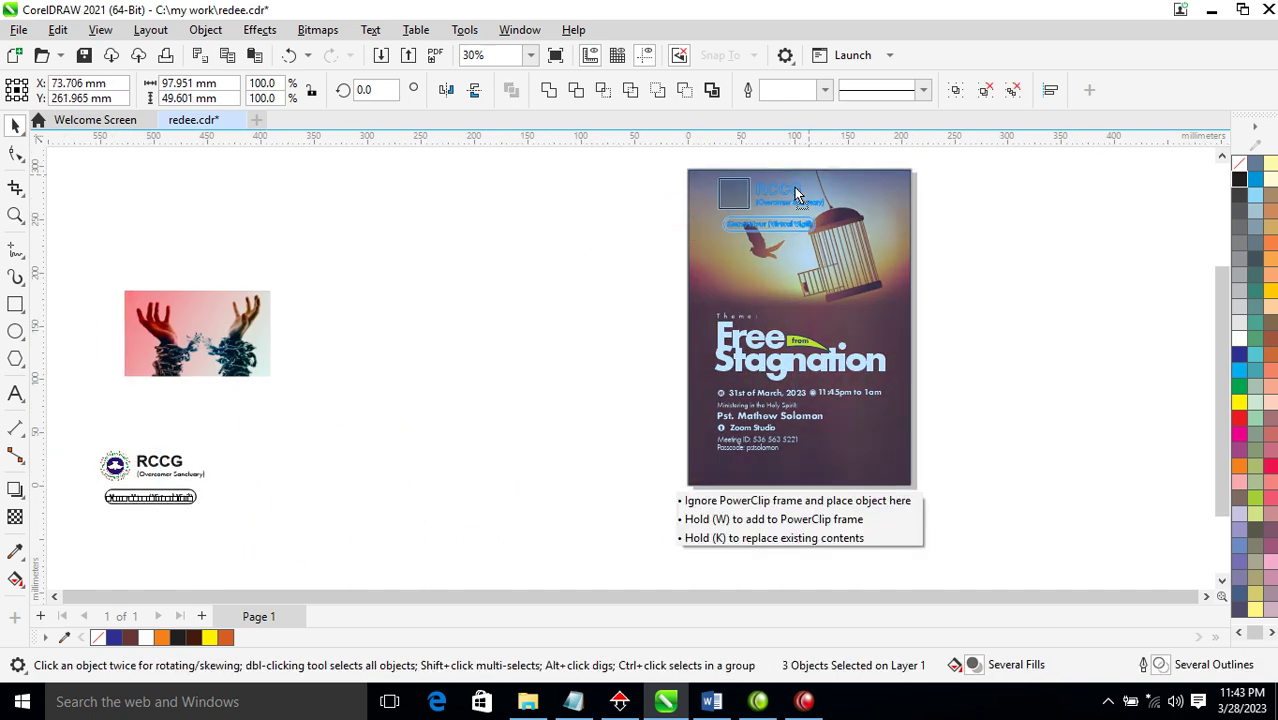
pyautogui.moveTo(181, 459); pyautogui.dragTo(788, 189)
pyautogui.rightClick(788, 189)
pyautogui.click(602, 208)
pyautogui.press('z')
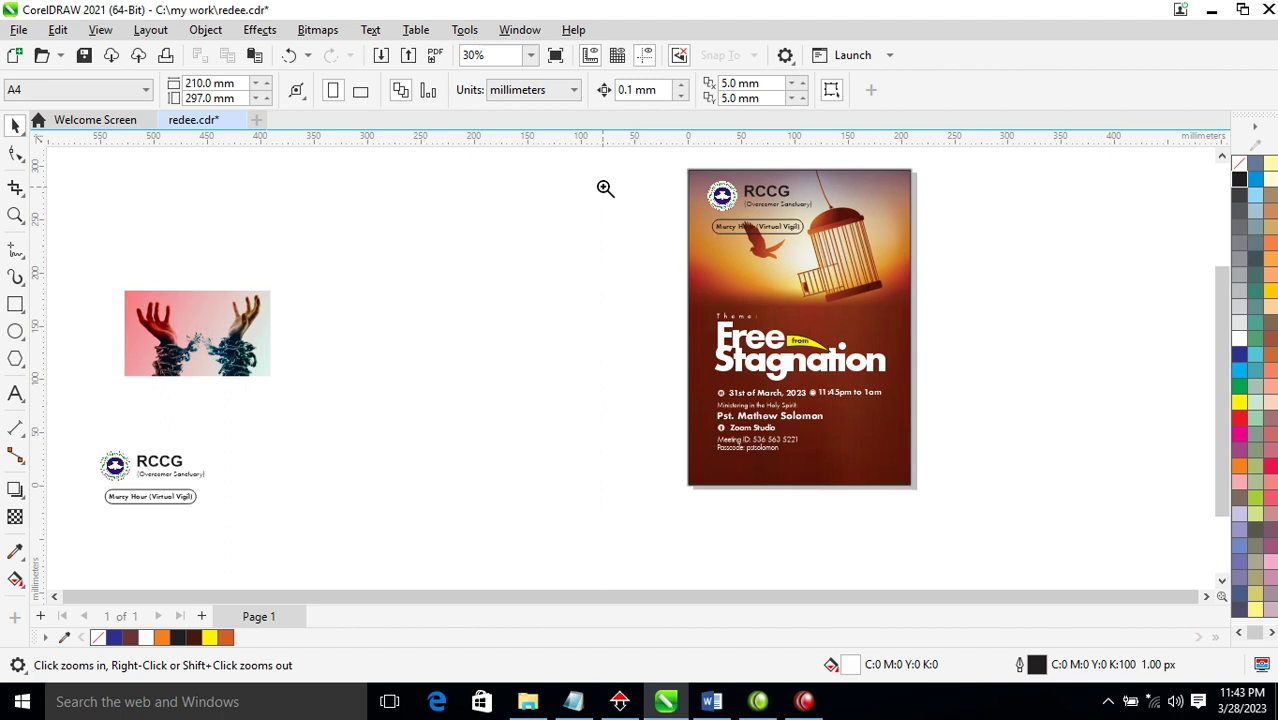
pyautogui.moveTo(626, 164); pyautogui.dragTo(1000, 337)
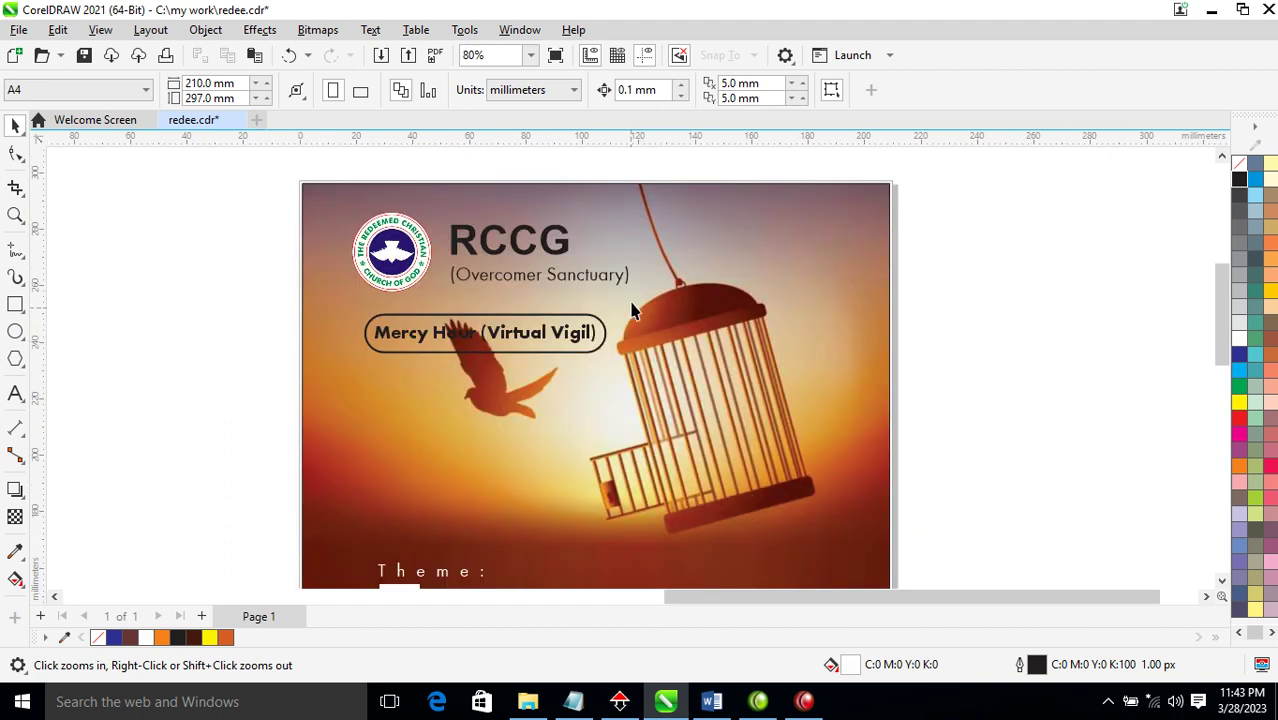
pyautogui.press('space')
# Step: Make the RCCG text and (Overcomer Sanctuary) subtitle white
pyautogui.keyDown('ctrl'); pyautogui.click(563, 250); pyautogui.keyUp('ctrl')
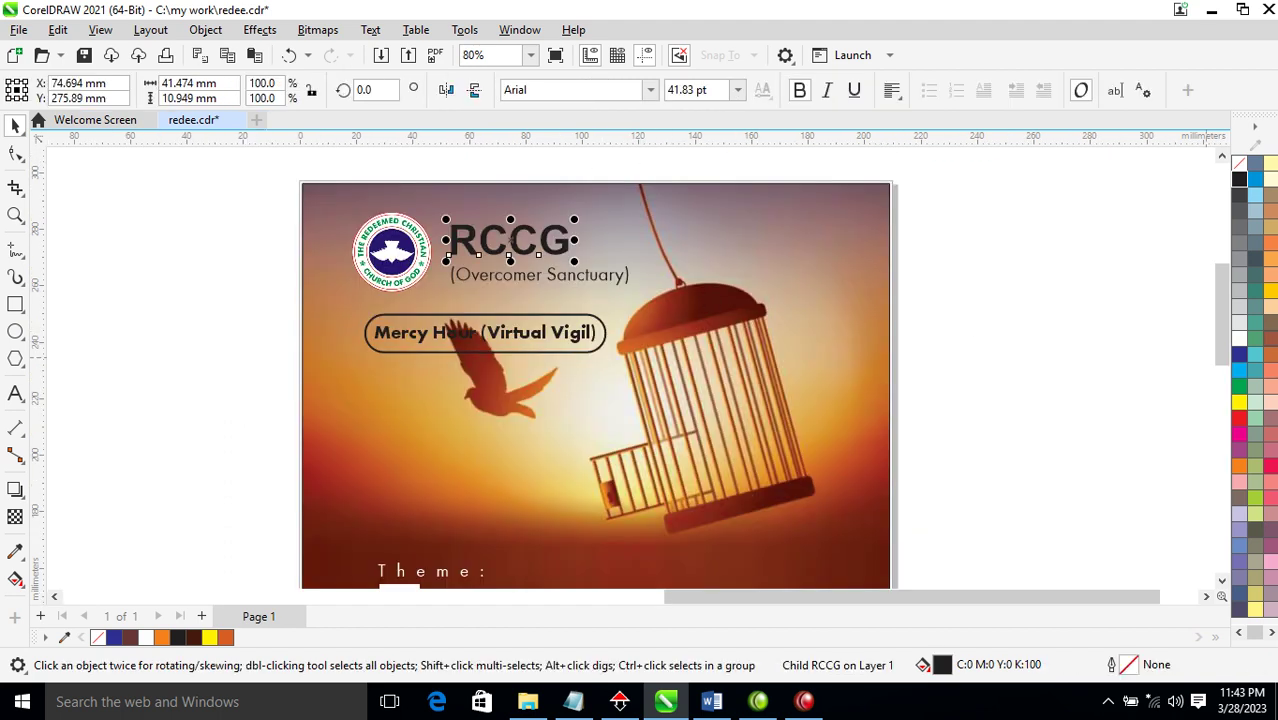
pyautogui.click(1239, 337)
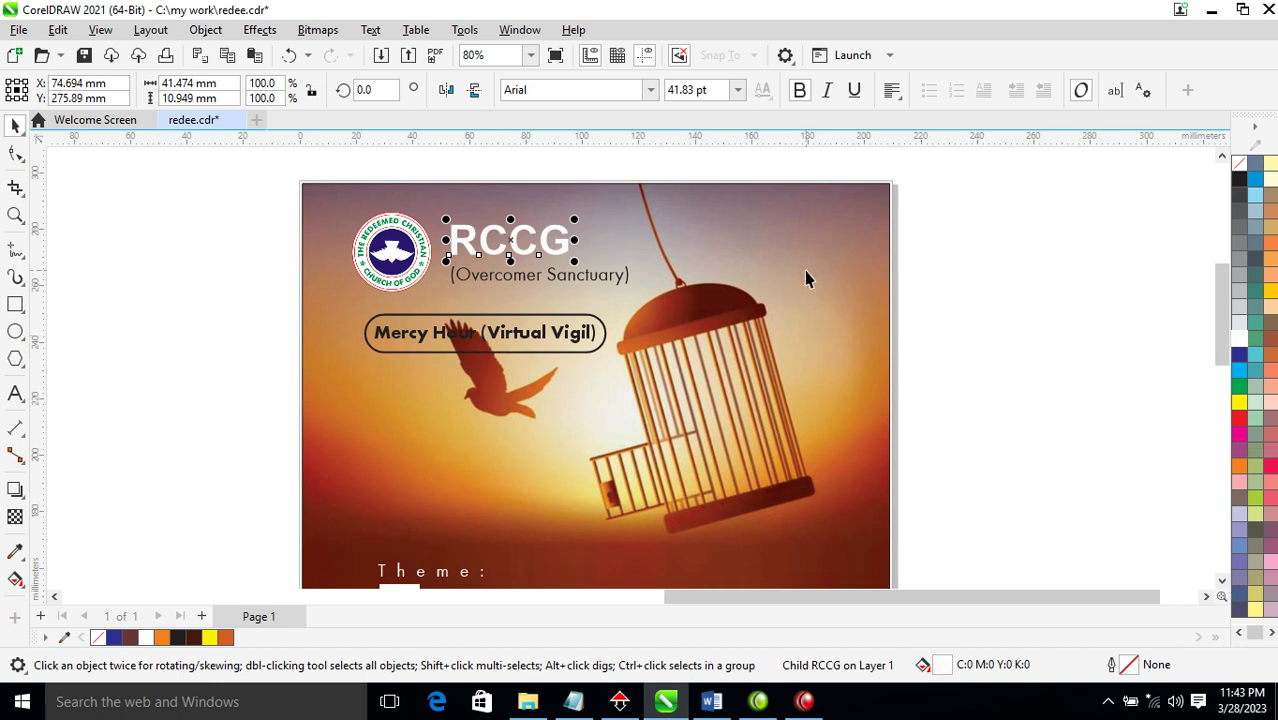
pyautogui.keyDown('ctrl'); pyautogui.click(606, 279); pyautogui.keyUp('ctrl')
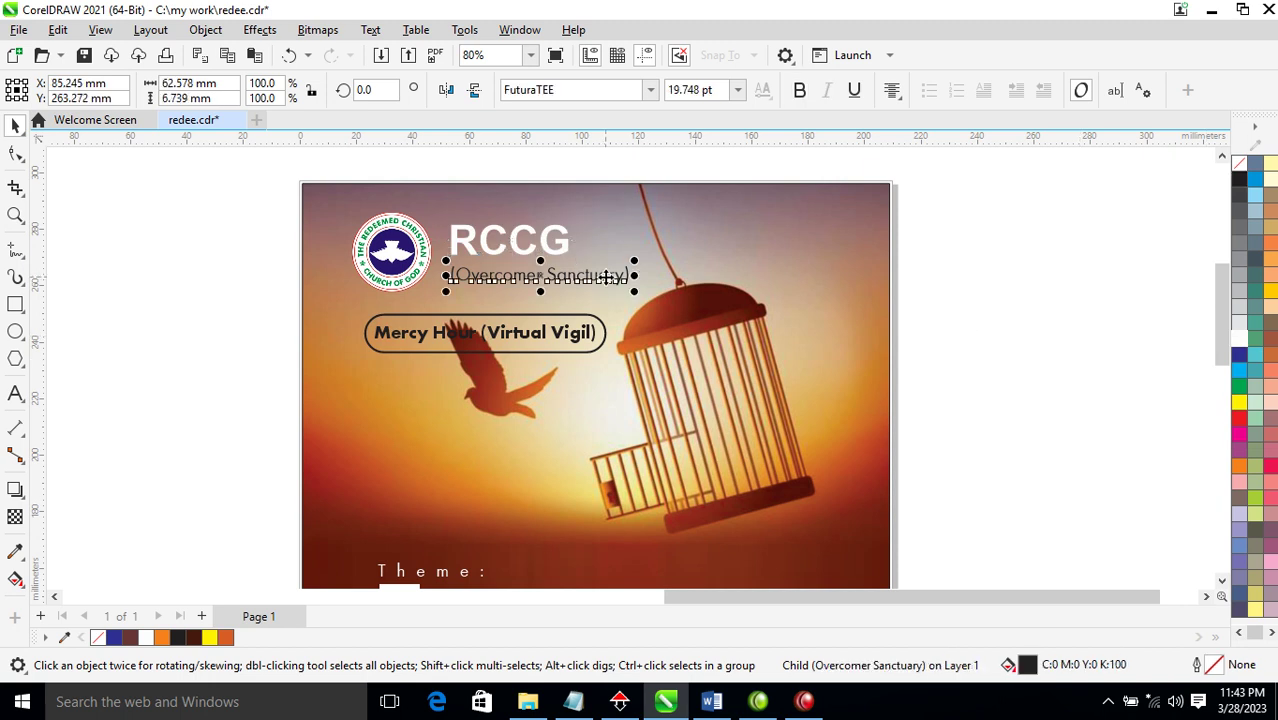
pyautogui.hotkey('ctrl', 'r')
# Step: Give the pill a white outline and white Mercy Hour text, and move it under the subtitle
pyautogui.click(568, 325)
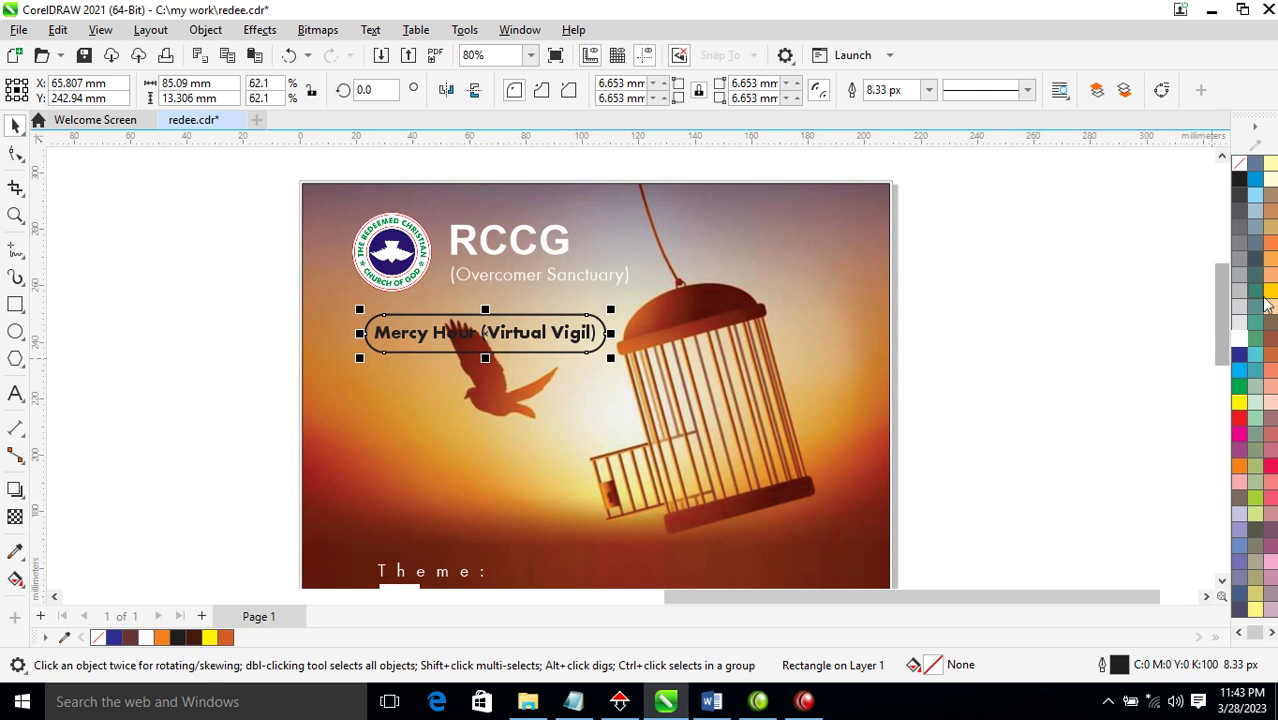
pyautogui.rightClick(1240, 338)
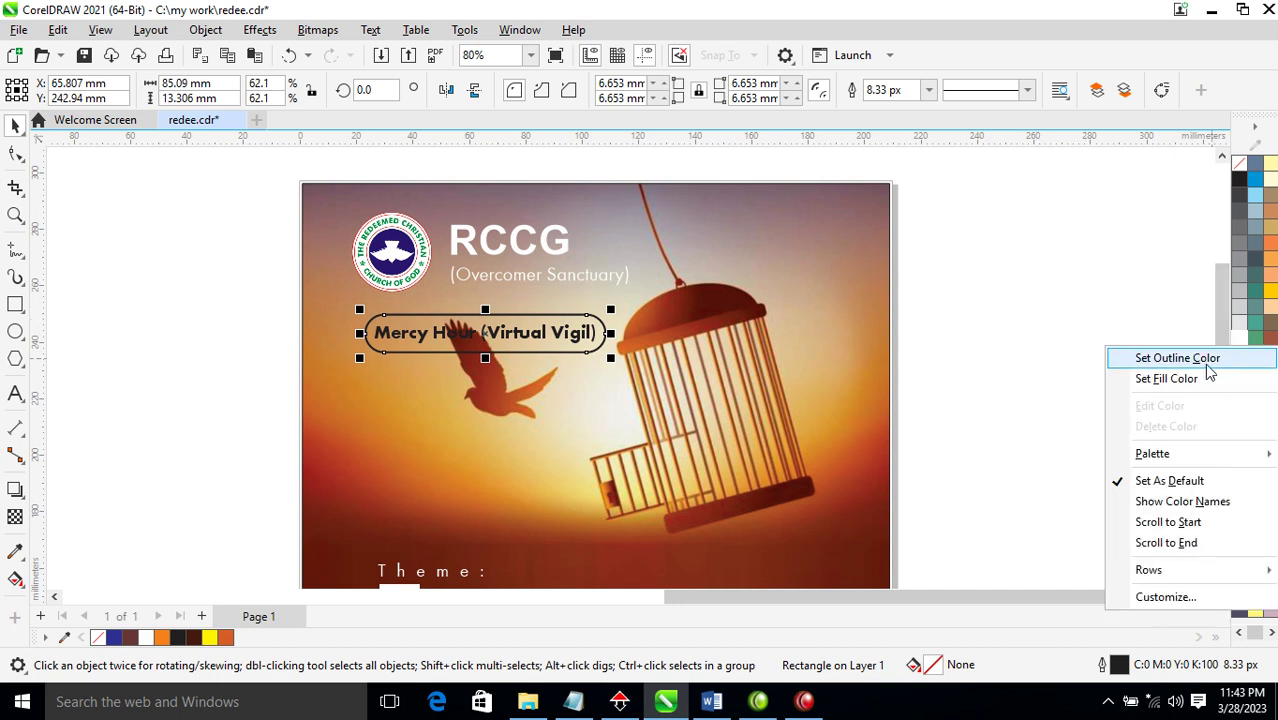
pyautogui.click(1207, 364)
pyautogui.click(551, 338)
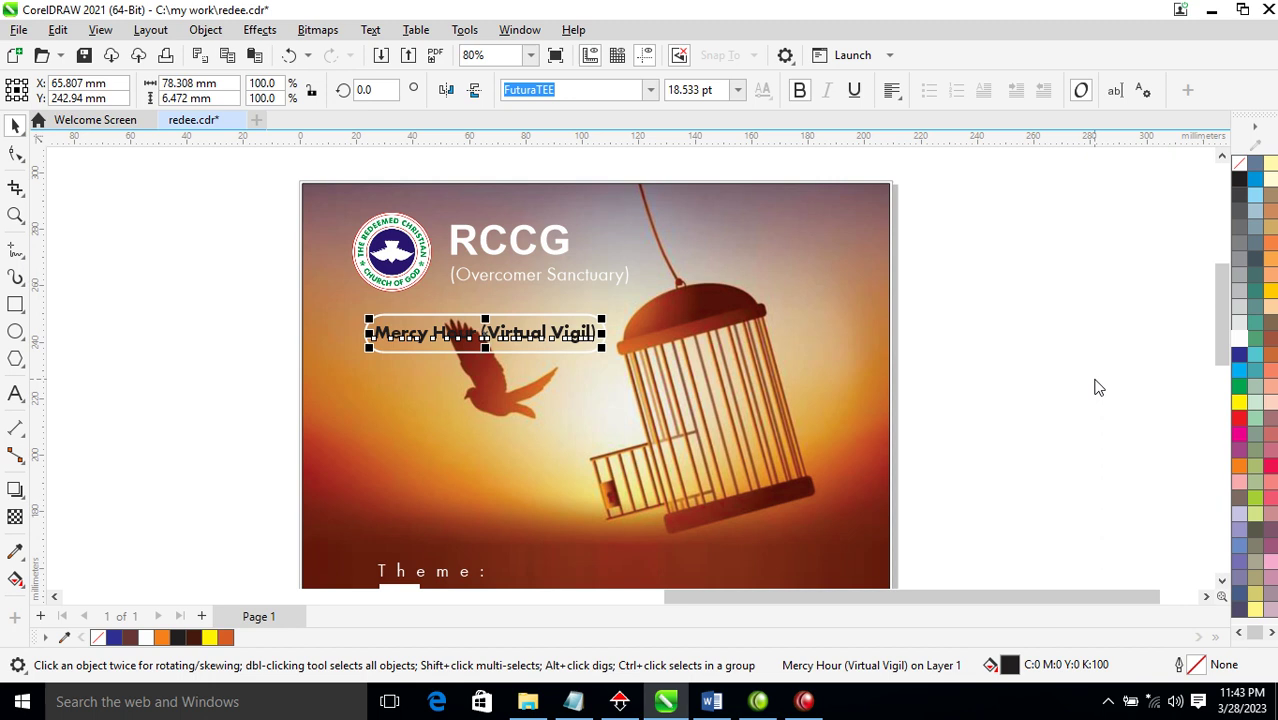
pyautogui.click(1240, 338)
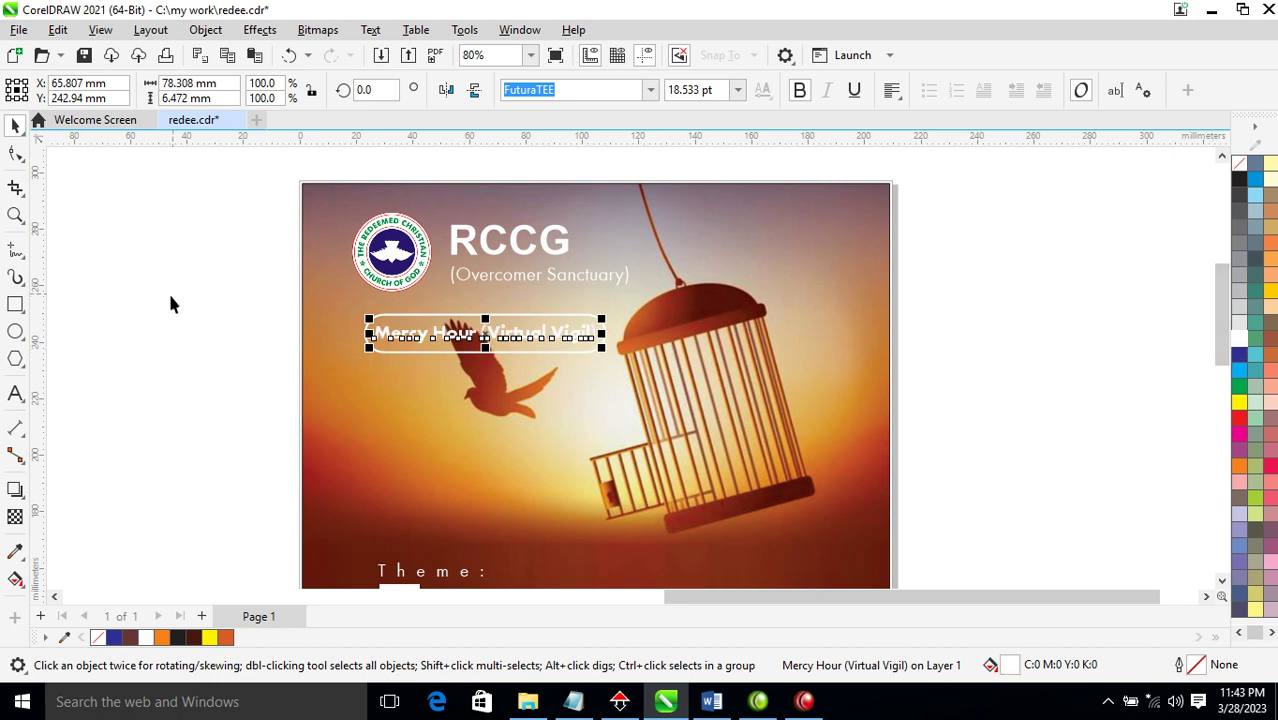
pyautogui.moveTo(172, 293); pyautogui.dragTo(677, 398)
pyautogui.moveTo(540, 336); pyautogui.dragTo(656, 288)
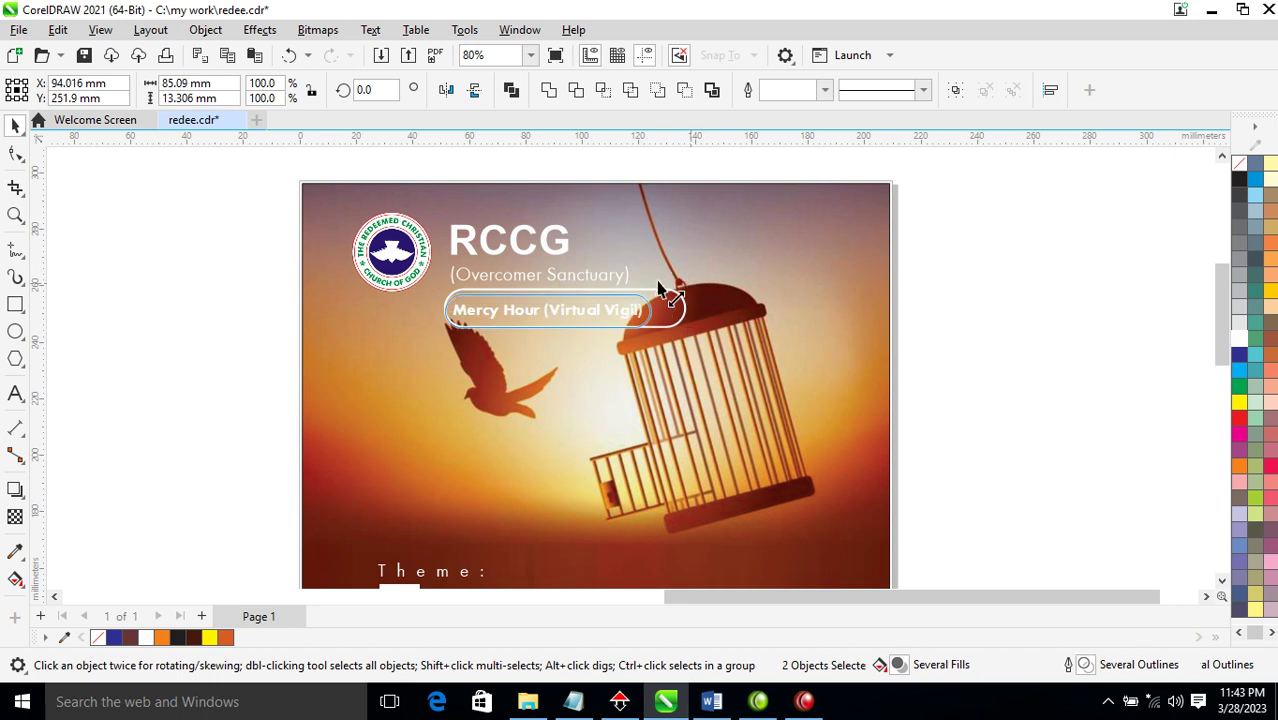
# Step: Nudge the round logo down so it lines up with the RCCG title
pyautogui.click(398, 258)
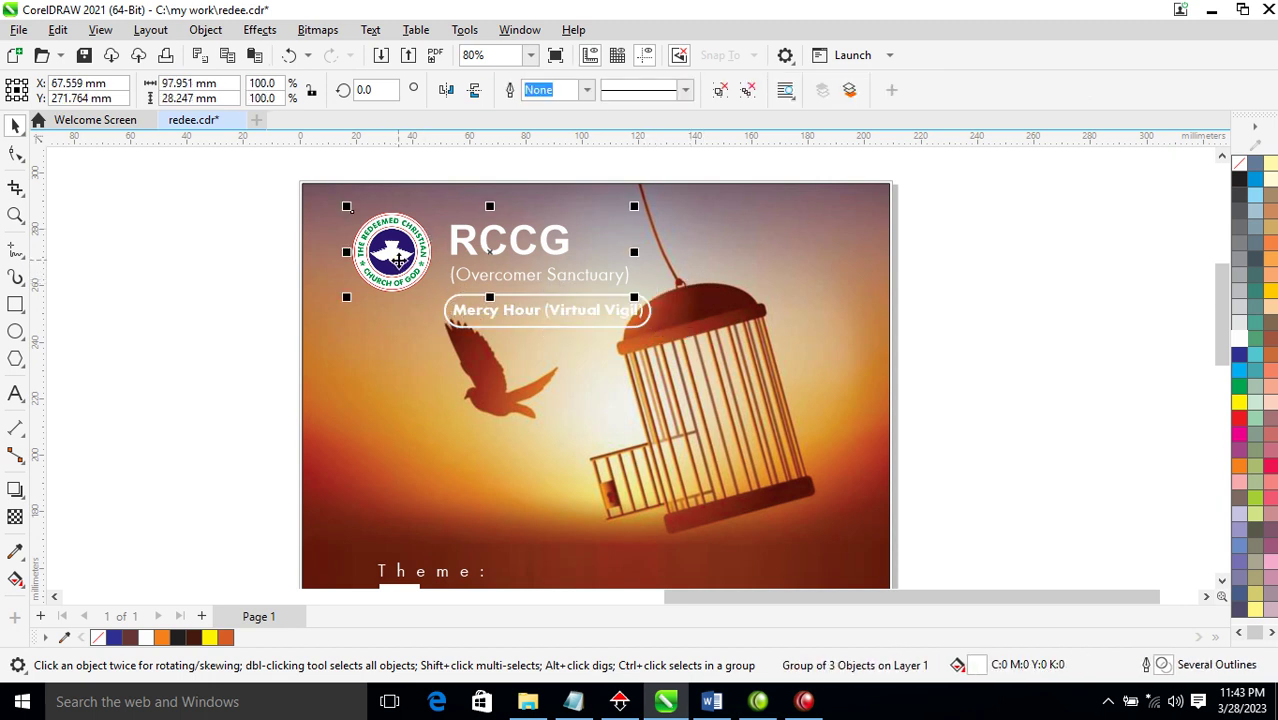
pyautogui.keyDown('ctrl'); pyautogui.click(403, 254); pyautogui.keyUp('ctrl')
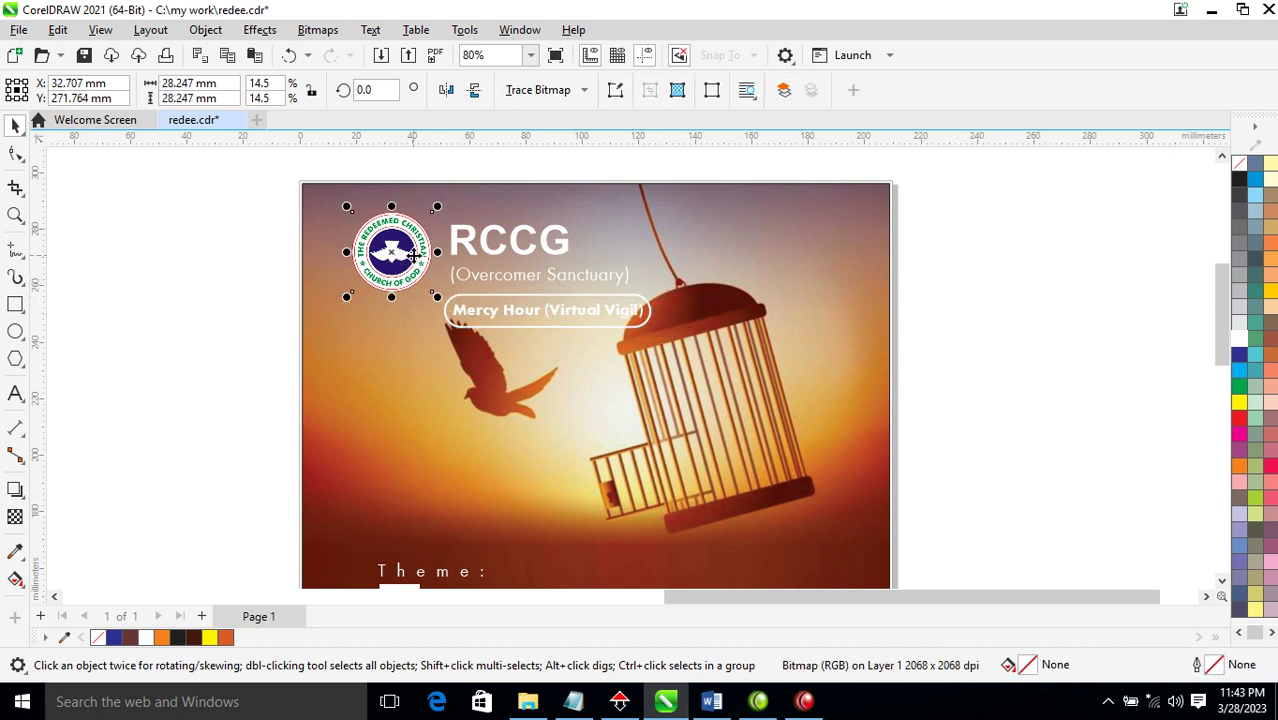
pyautogui.moveTo(407, 251)
pyautogui.mouseDown()
pyautogui.moveTo(405, 282)
pyautogui.moveTo(427, 242)
pyautogui.mouseUp()
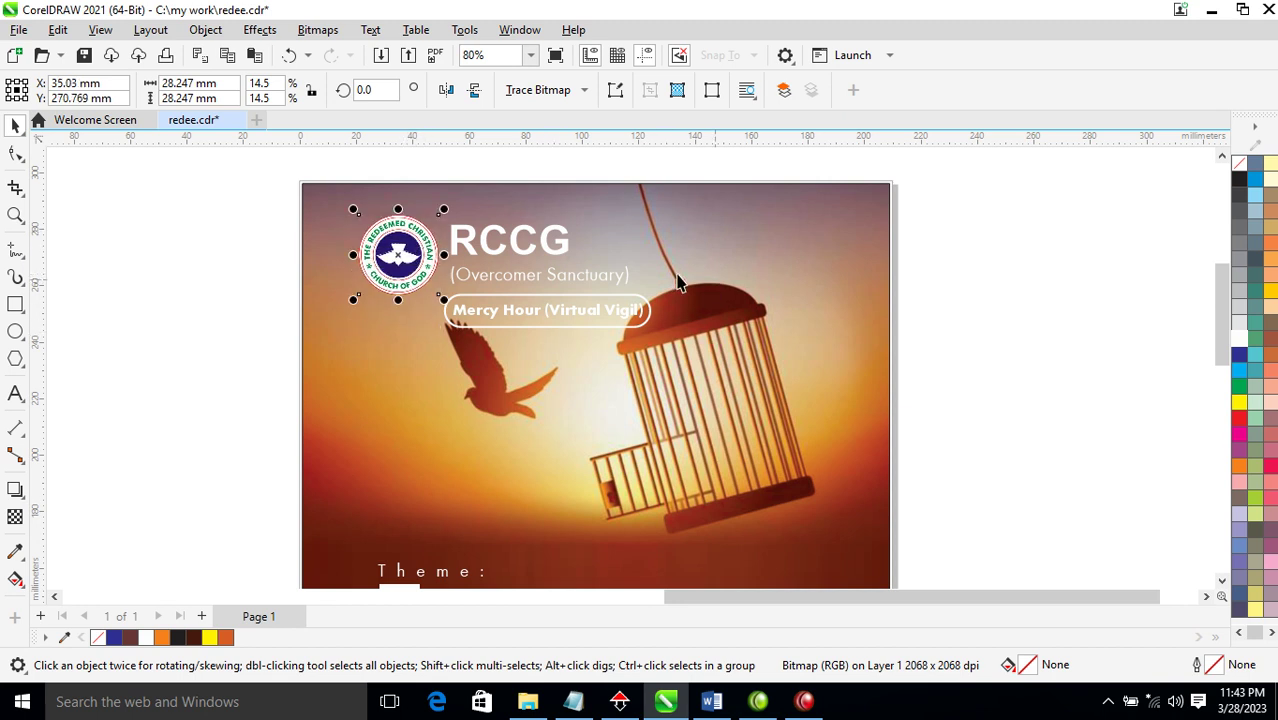
# Step: Group the logo, RCCG title and subtitle, and reposition the grouped header
pyautogui.moveTo(195, 168); pyautogui.dragTo(725, 375)
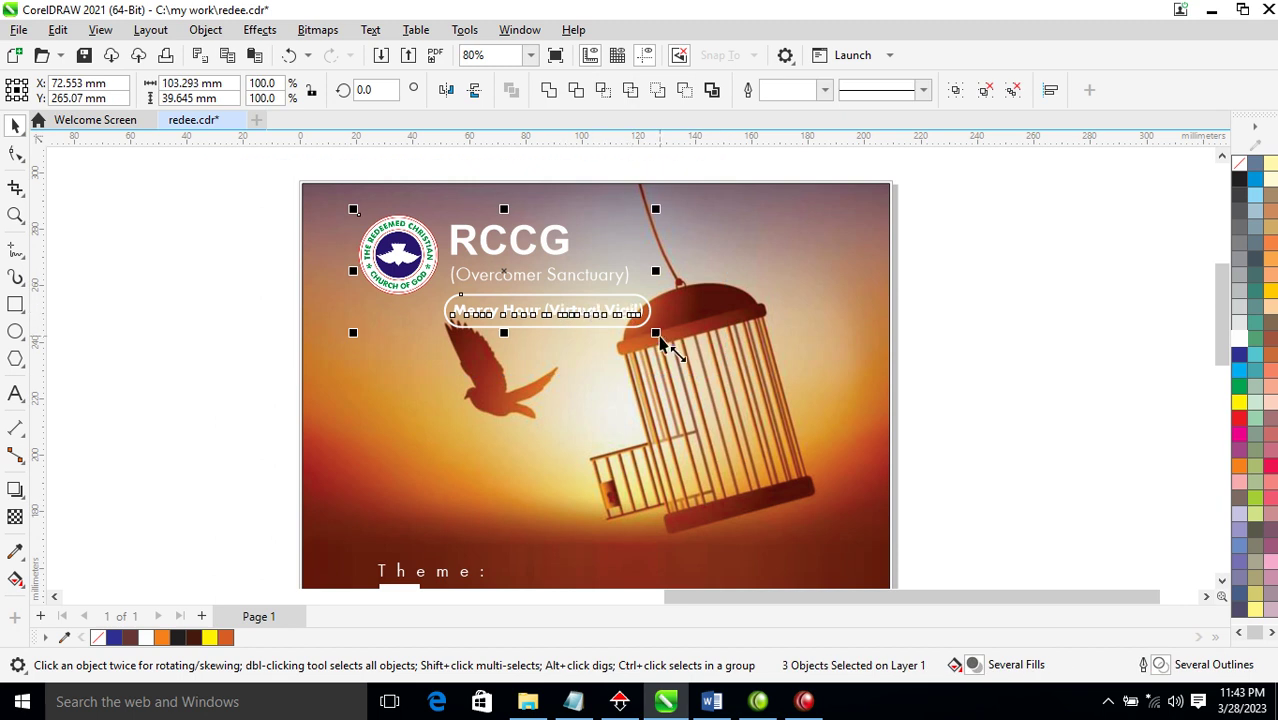
pyautogui.scroll(-3, 590, 300)
pyautogui.press('z')
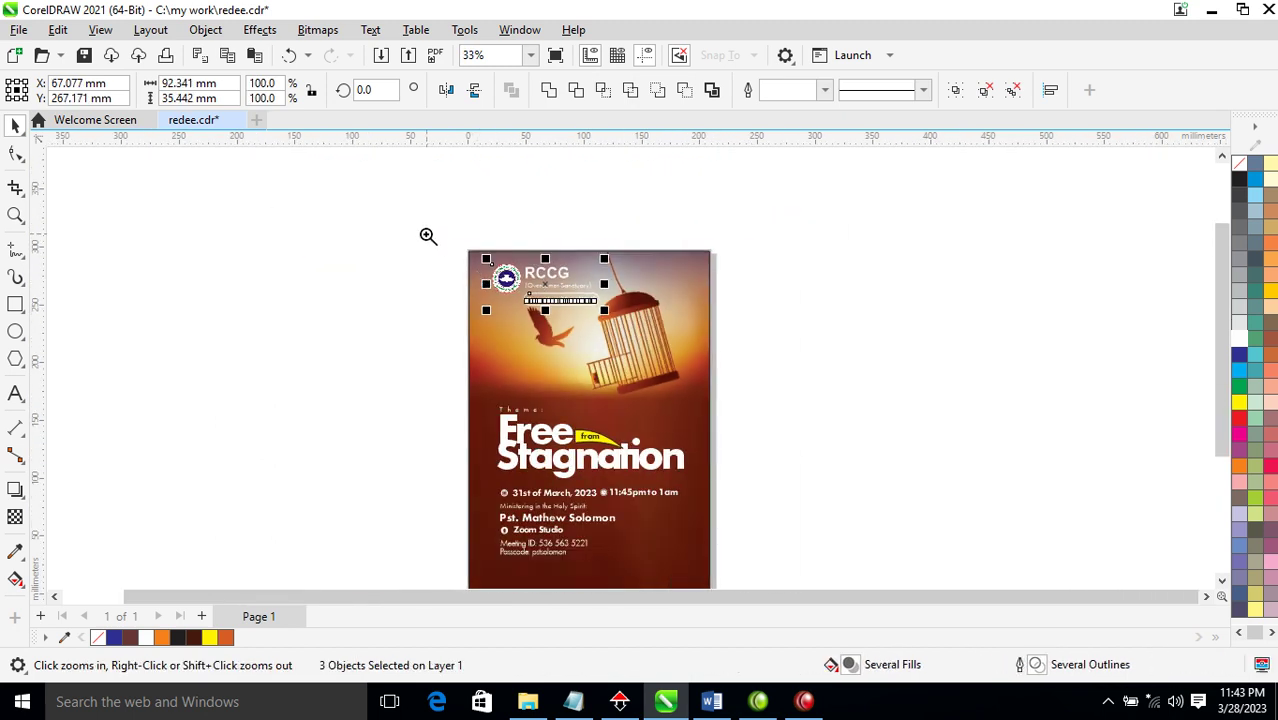
pyautogui.moveTo(428, 236); pyautogui.dragTo(690, 402)
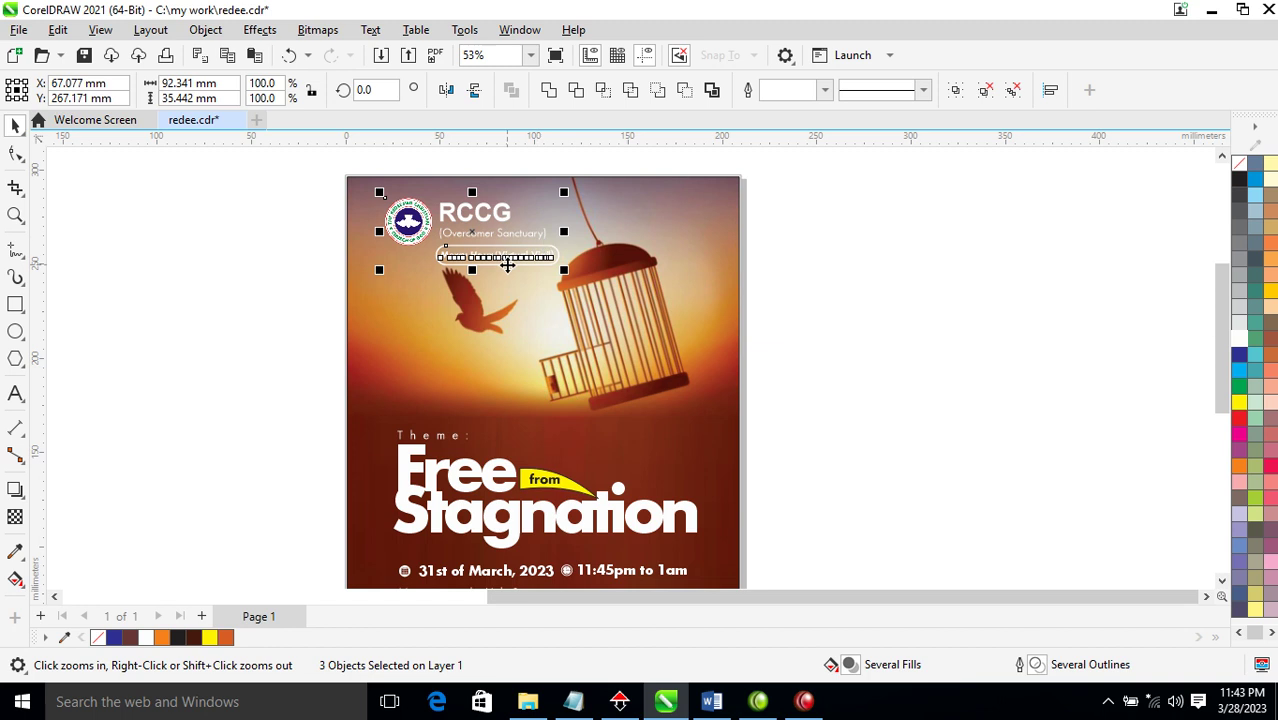
pyautogui.hotkey('ctrl', 'g')
pyautogui.moveTo(548, 257); pyautogui.dragTo(548, 275)
pyautogui.press('z')
pyautogui.moveTo(308, 171); pyautogui.dragTo(755, 350)
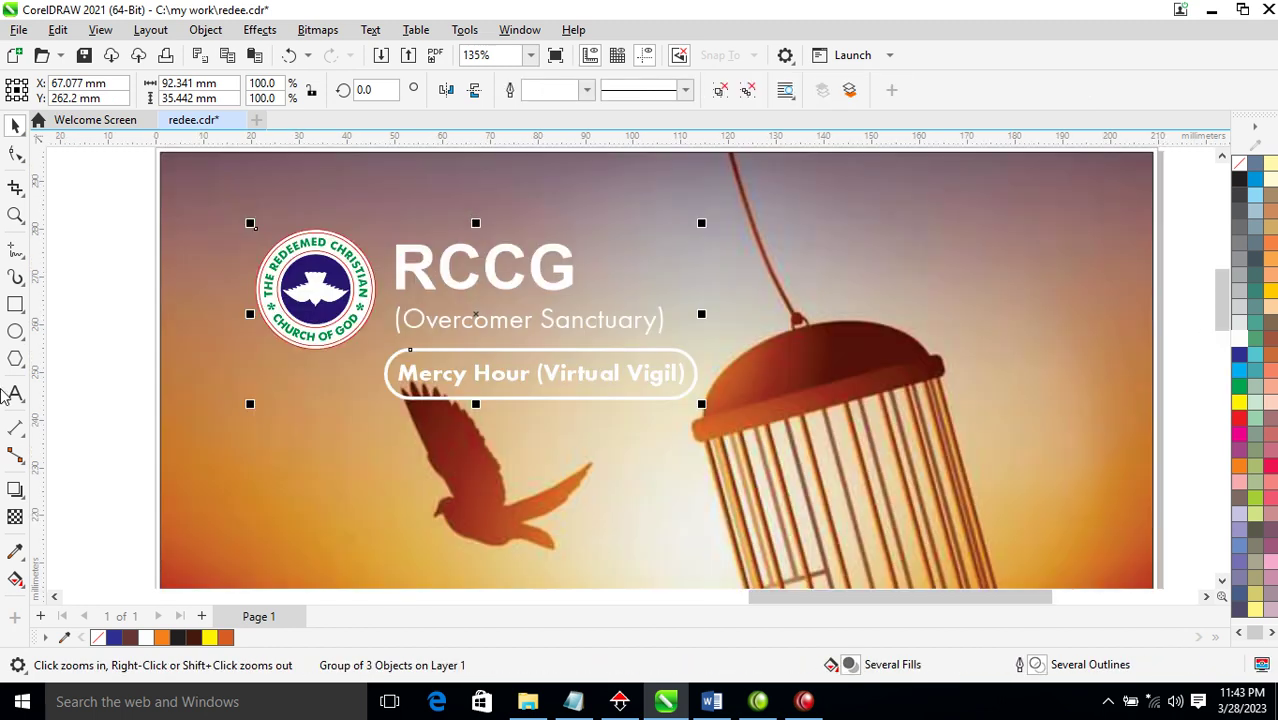
# Step: Give the header group a lower-right drop shadow at 90 opacity, then break the shadow apart
pyautogui.click(15, 488)
pyautogui.moveTo(476, 316); pyautogui.dragTo(570, 401)
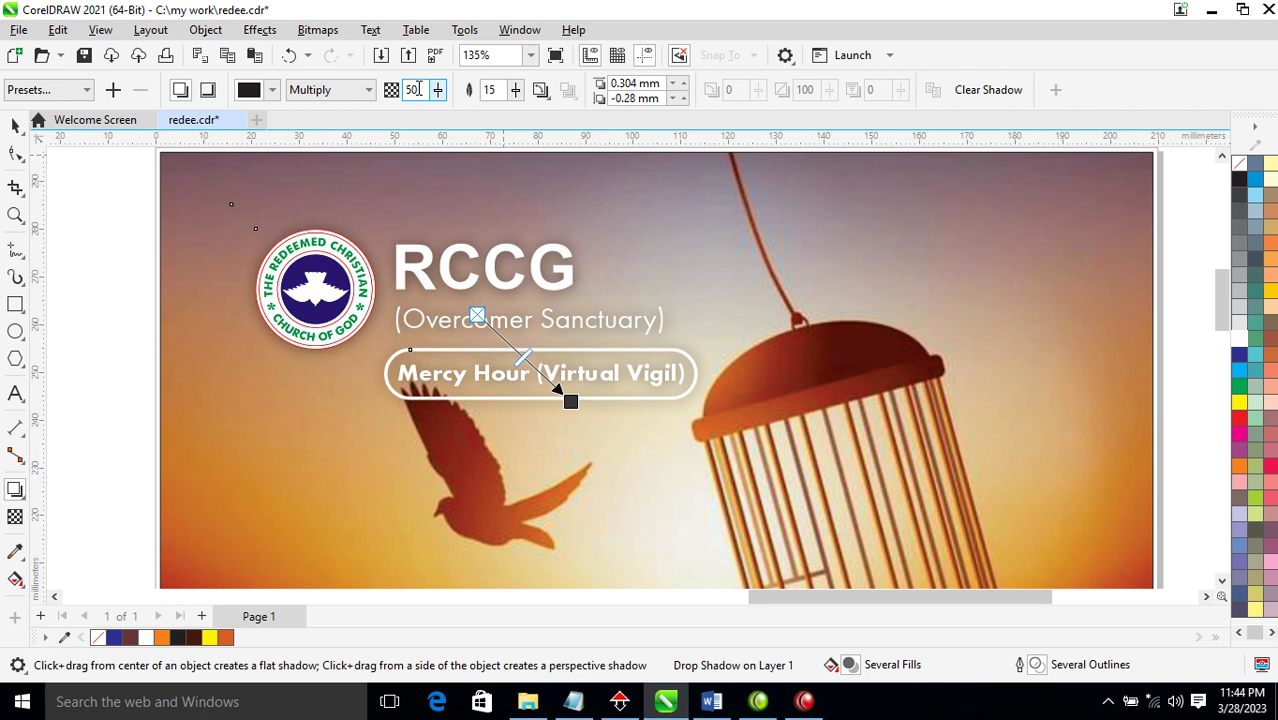
pyautogui.doubleClick(418, 89)
pyautogui.write('90')
pyautogui.press('Return')
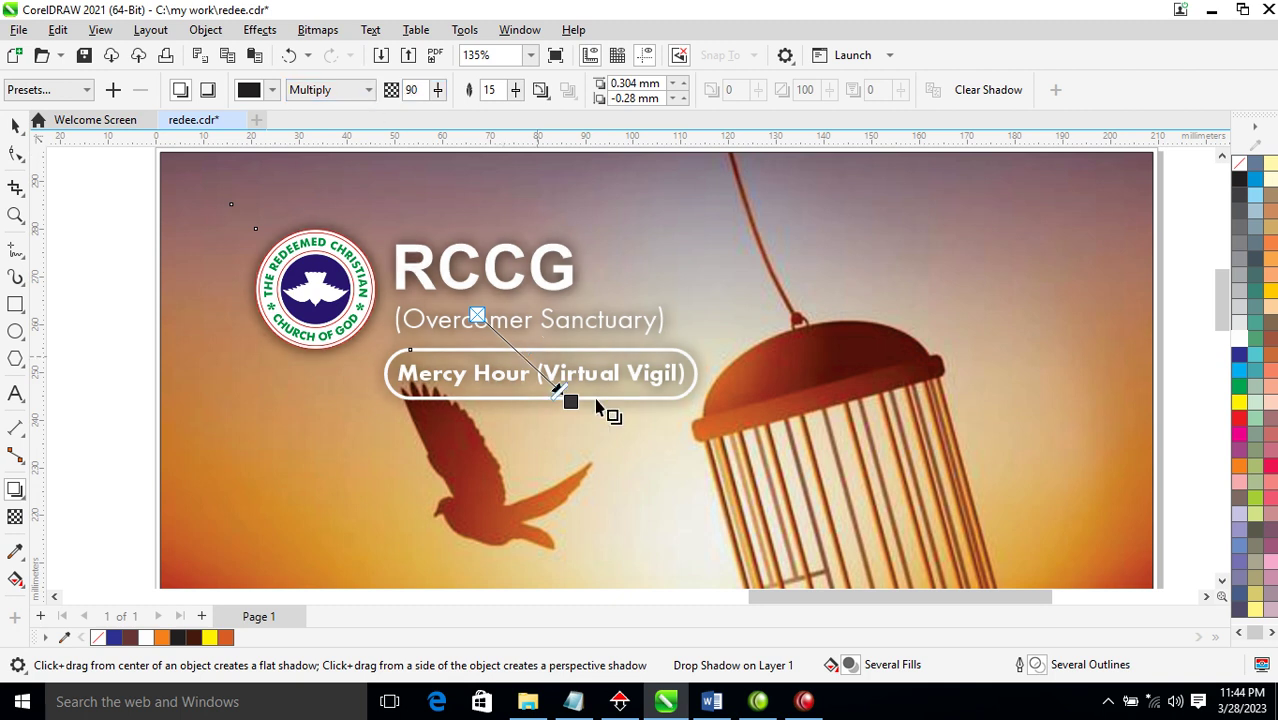
pyautogui.click(205, 29)
pyautogui.click(380, 424)
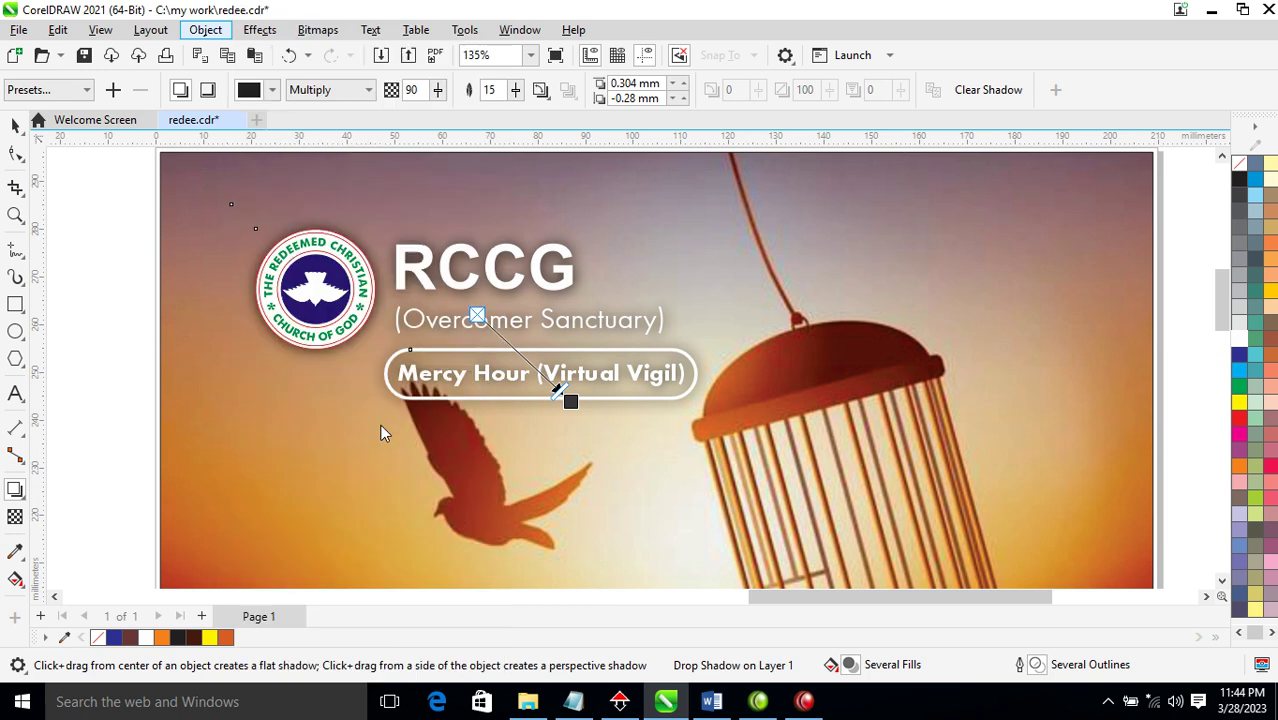
pyautogui.press('space')
pyautogui.scroll(-1, 694, 462)
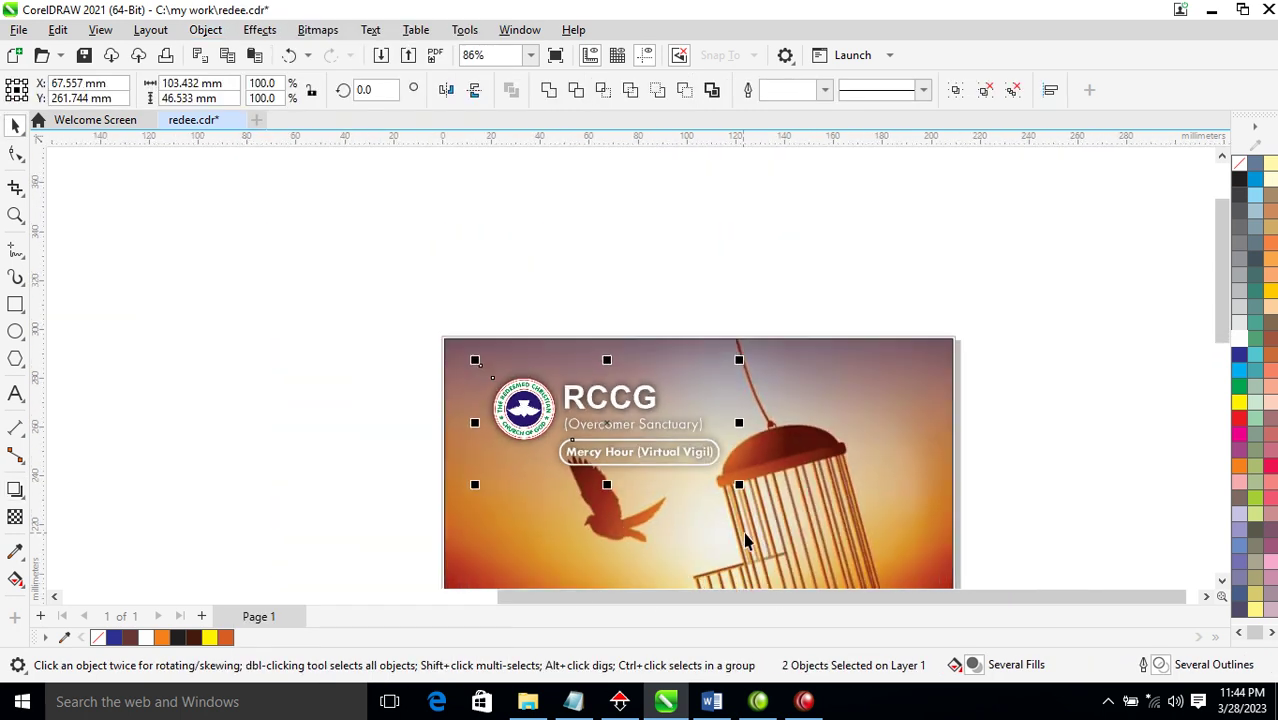
pyautogui.scroll(-3, 694, 462)
pyautogui.scroll(-1, 694, 462)
pyautogui.press('z')
pyautogui.moveTo(600, 402)
pyautogui.mouseDown()
pyautogui.moveTo(810, 586)
pyautogui.moveTo(836, 553)
pyautogui.mouseUp()
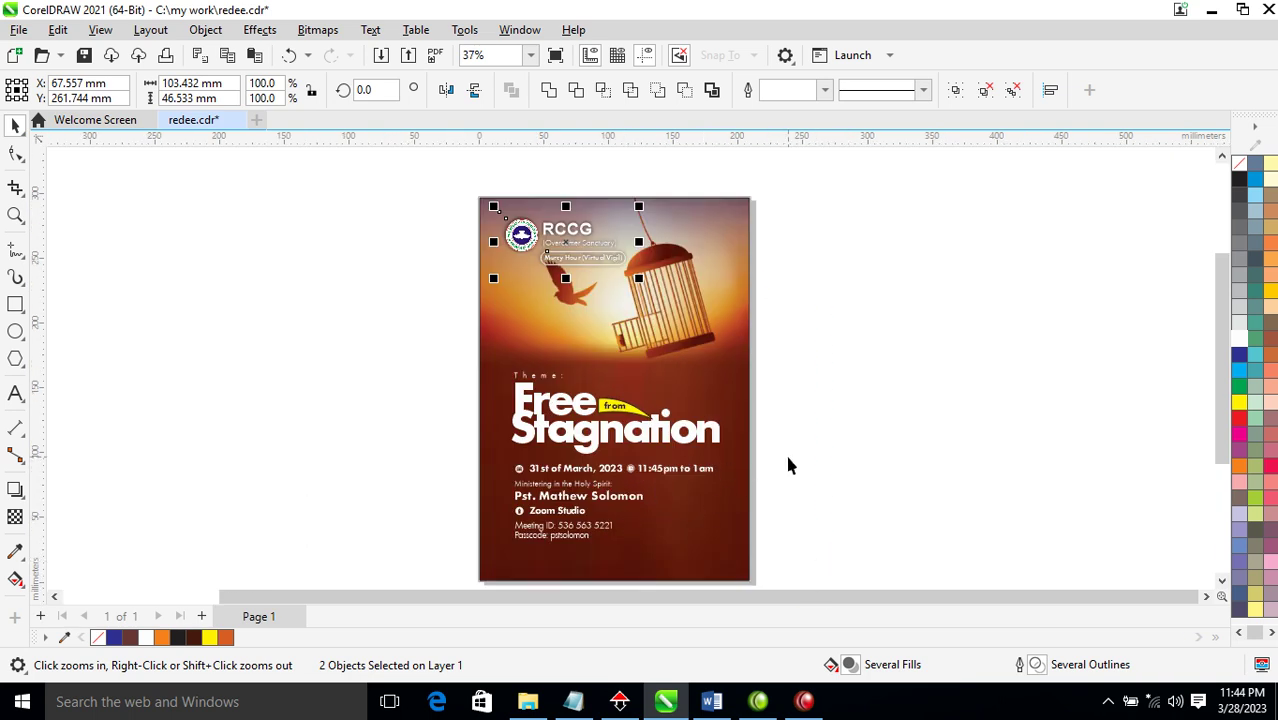
pyautogui.click(888, 432)
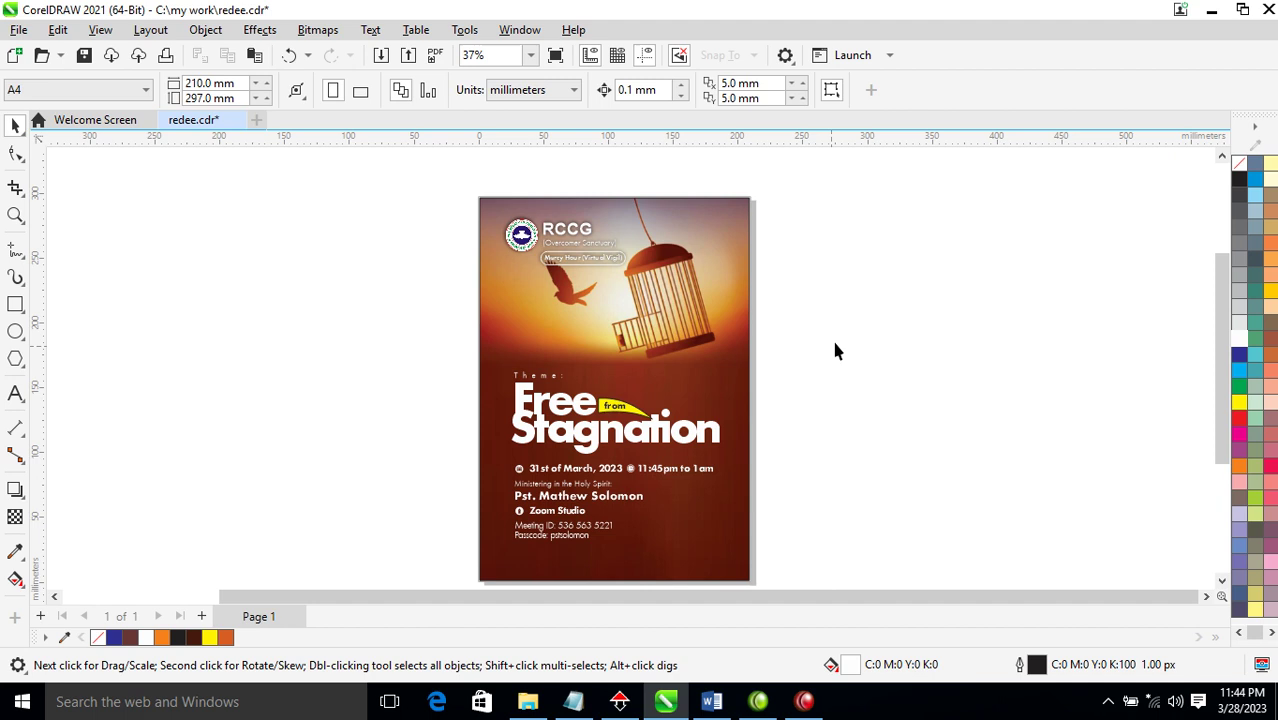